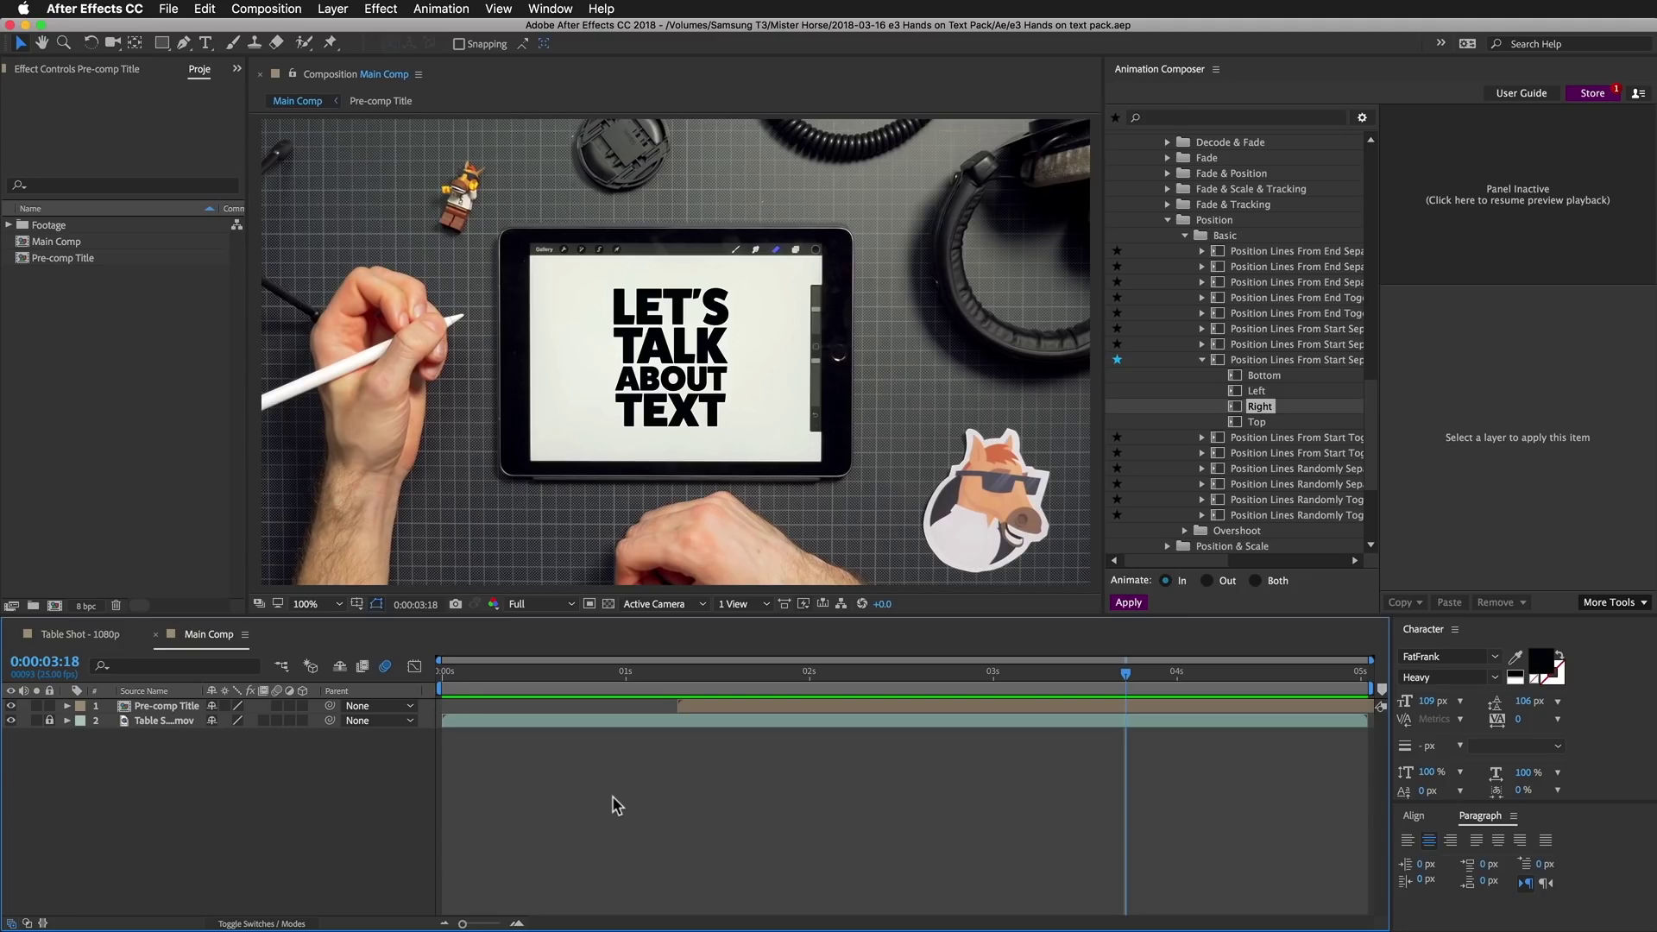
# Preview the animation of Main Comp from 0:00:03:18
pyautogui.press('space')
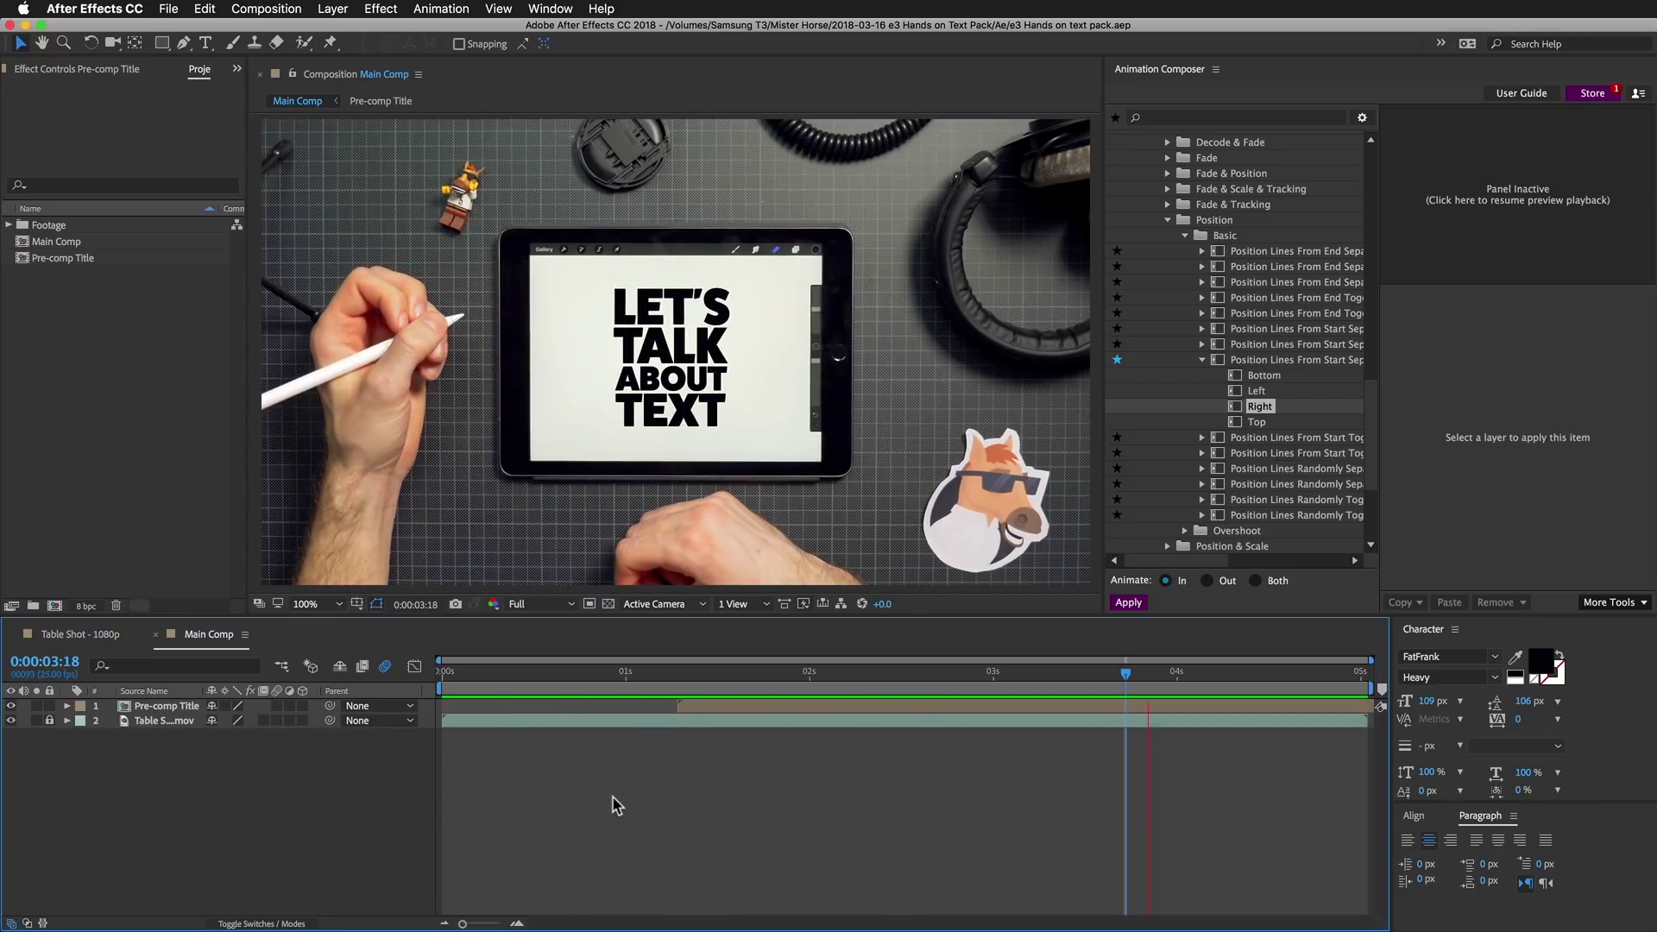
pyautogui.press('space')
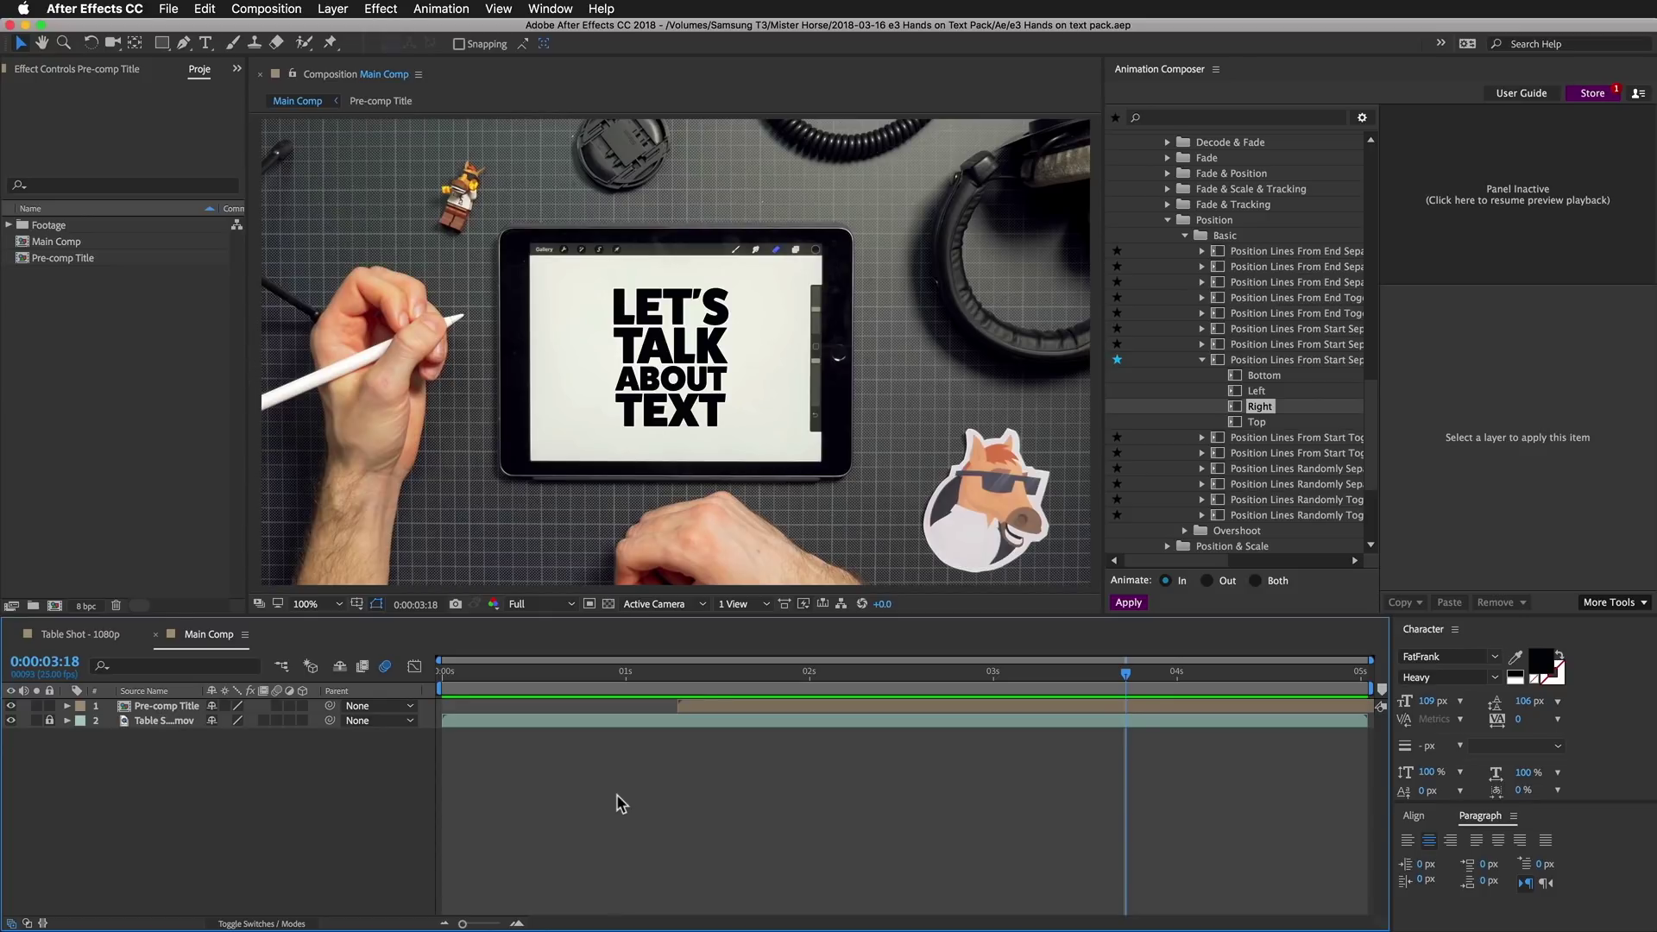
# Duplicate Main Comp and delete the Pre-comp Title layer from the copy
pyautogui.click(52, 241)
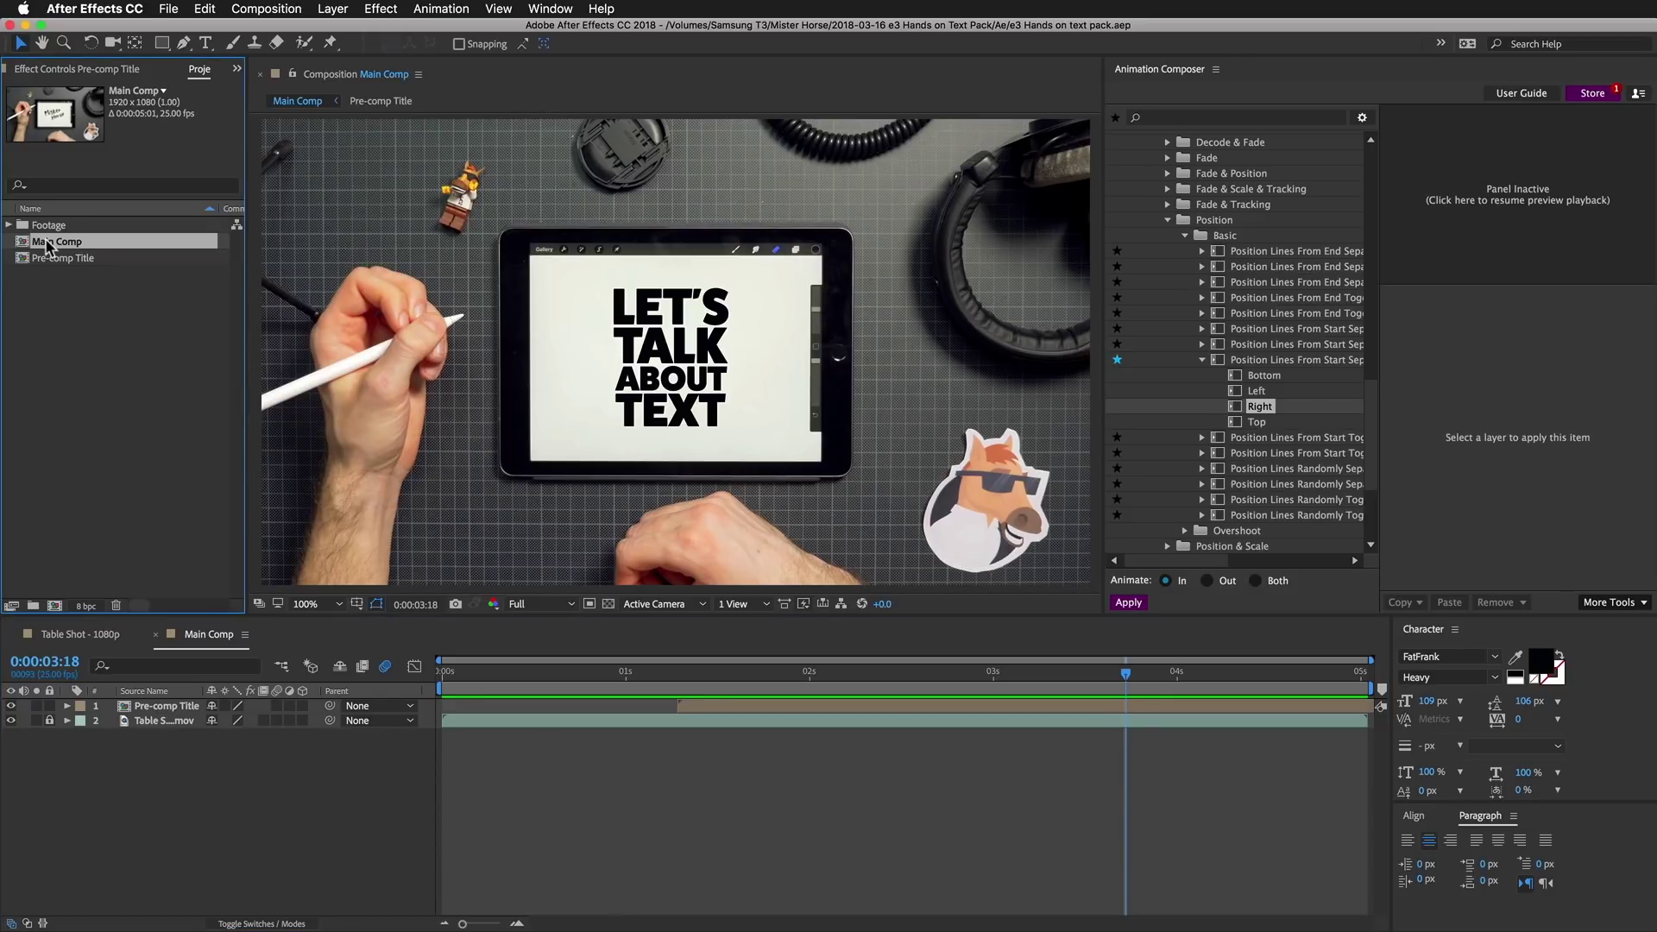
pyautogui.press('super+d')
pyautogui.doubleClick(67, 260)
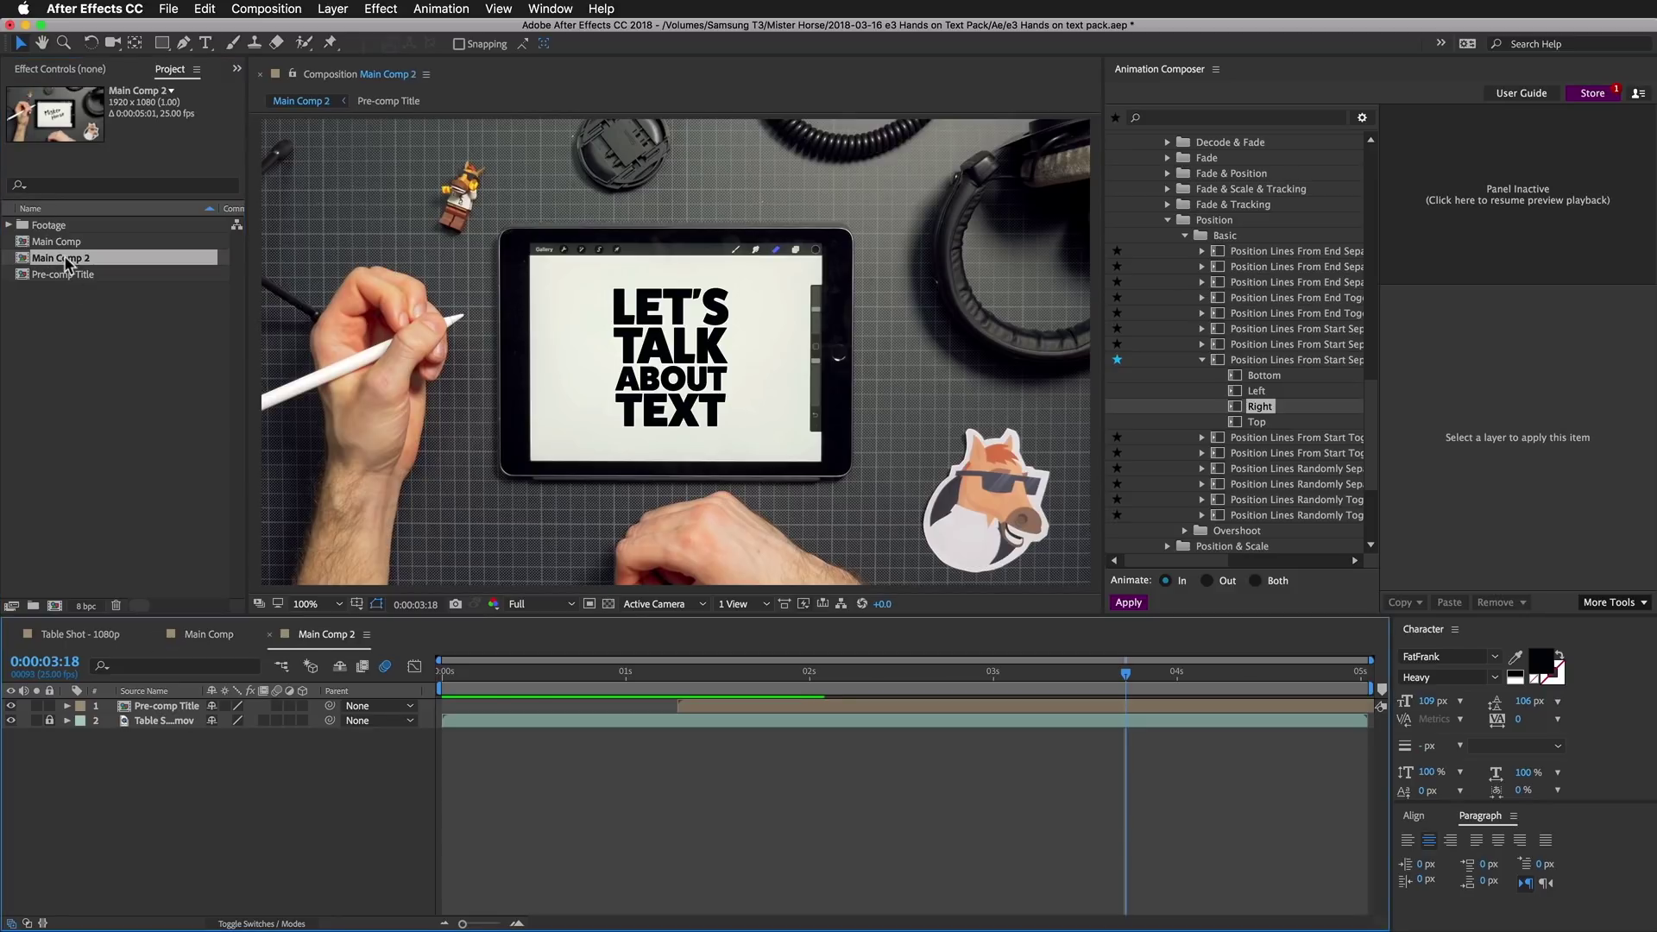
pyautogui.click(763, 708)
pyautogui.press('Delete')
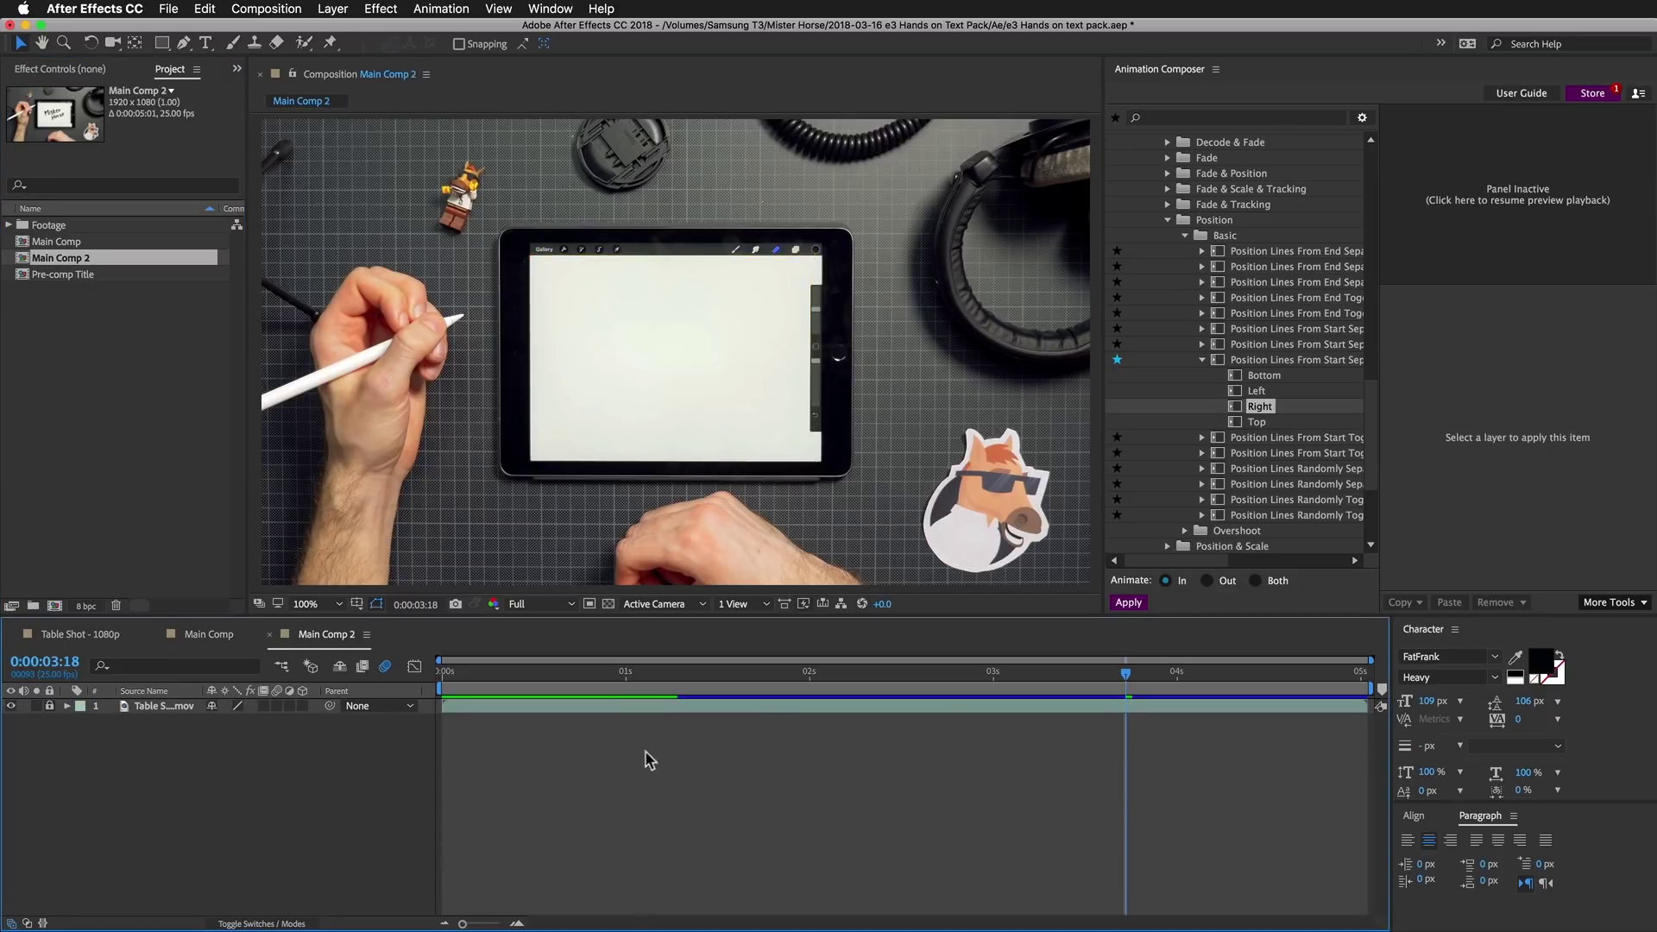
# Add a text layer reading "Let's" over the tablet screen with the playhead at 0:00:01:16
pyautogui.moveTo(643, 679); pyautogui.dragTo(541, 679)
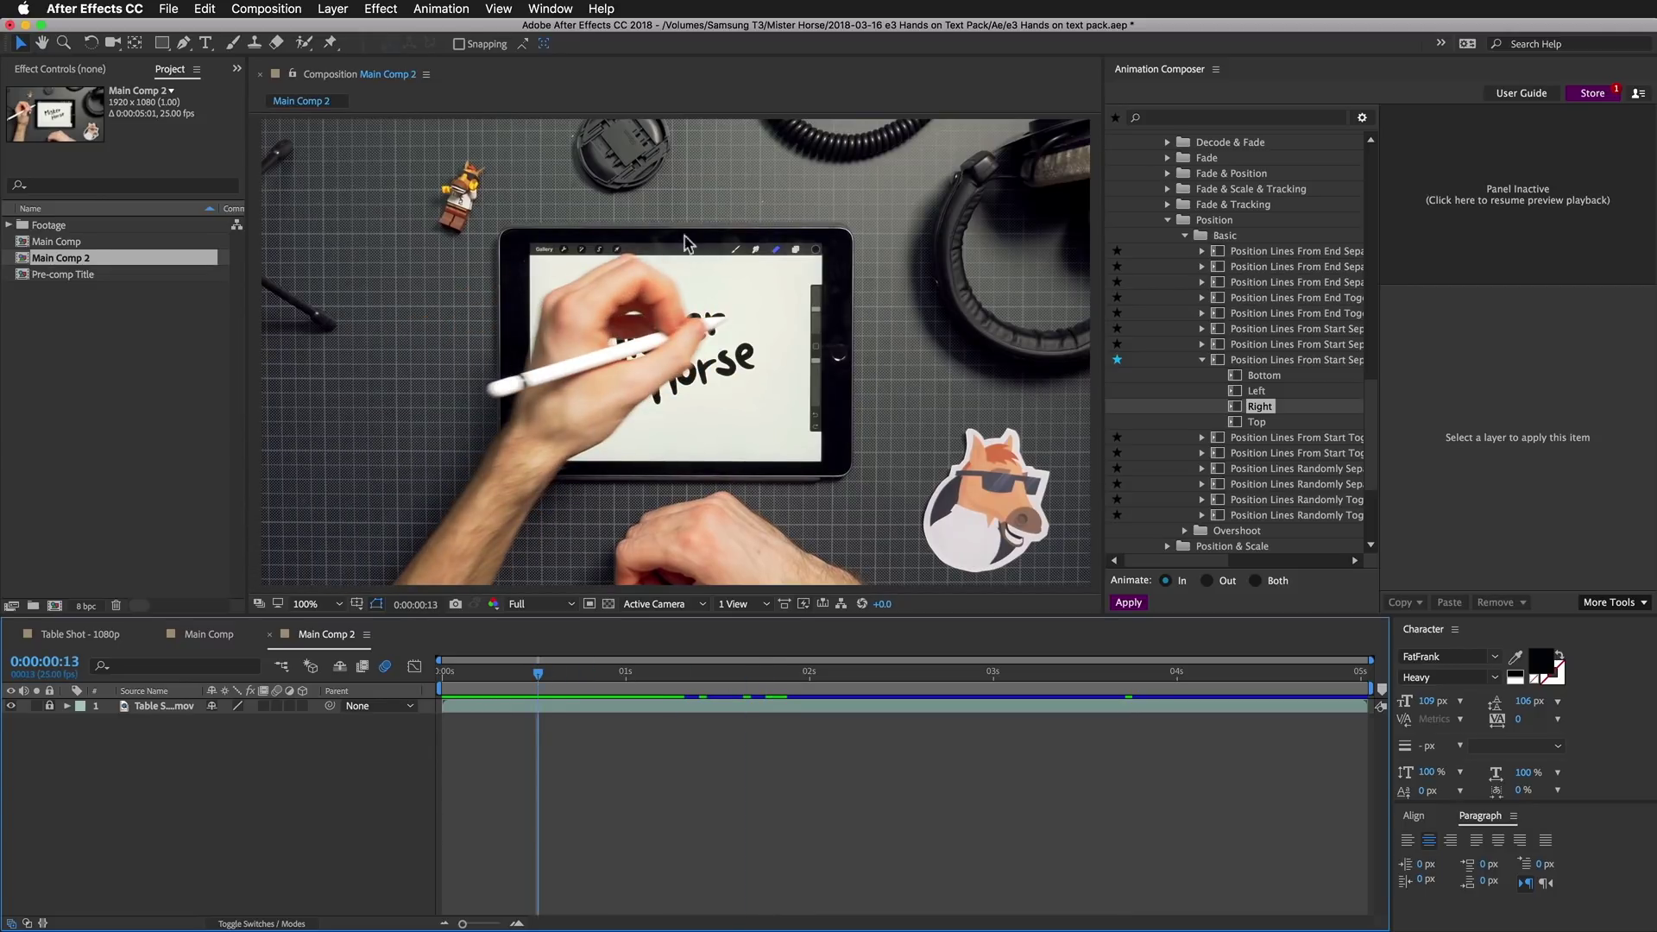
pyautogui.moveTo(541, 676); pyautogui.dragTo(743, 677)
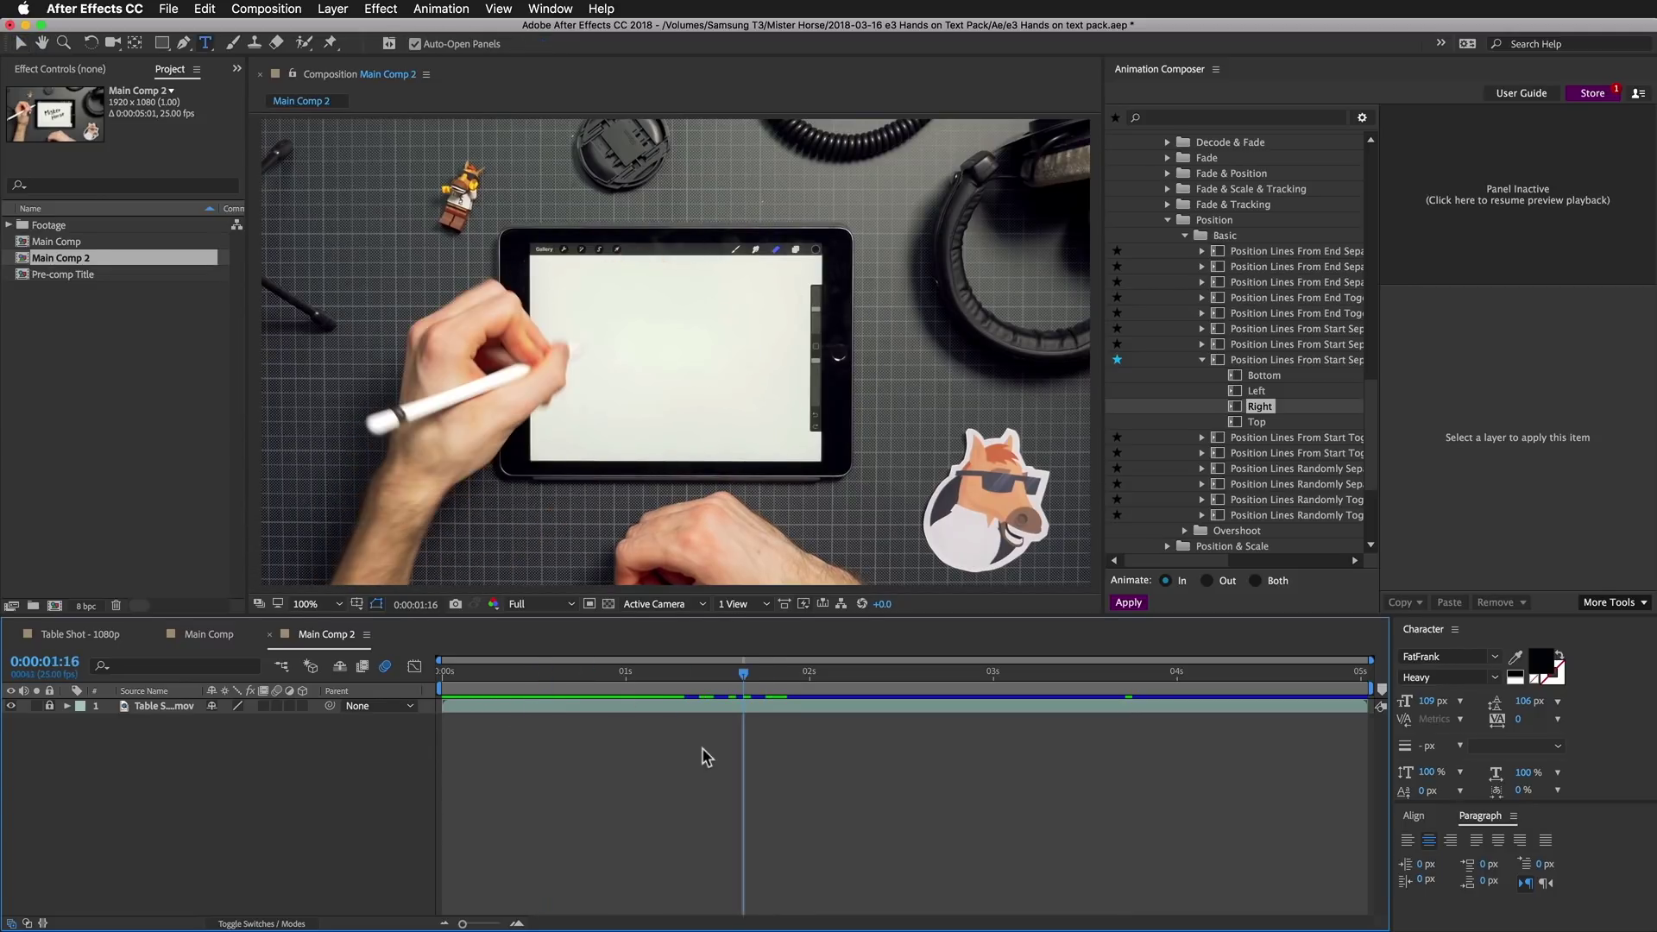
pyautogui.press('super+t')
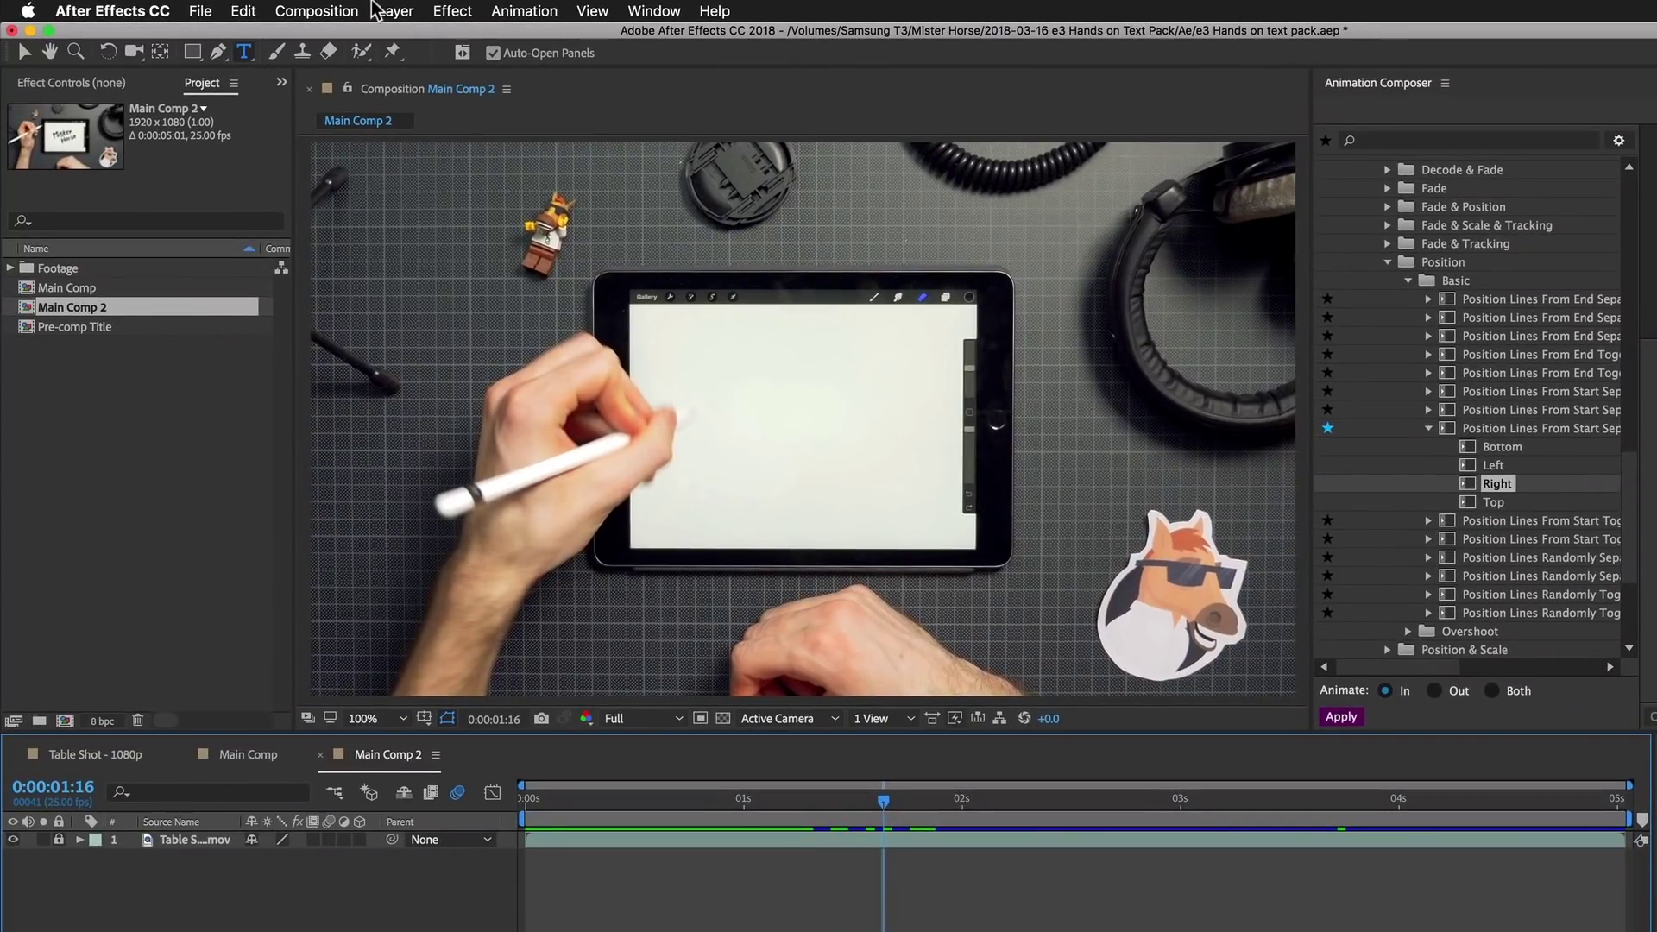
pyautogui.click(395, 10)
pyautogui.moveTo(405, 36)
pyautogui.click(674, 43)
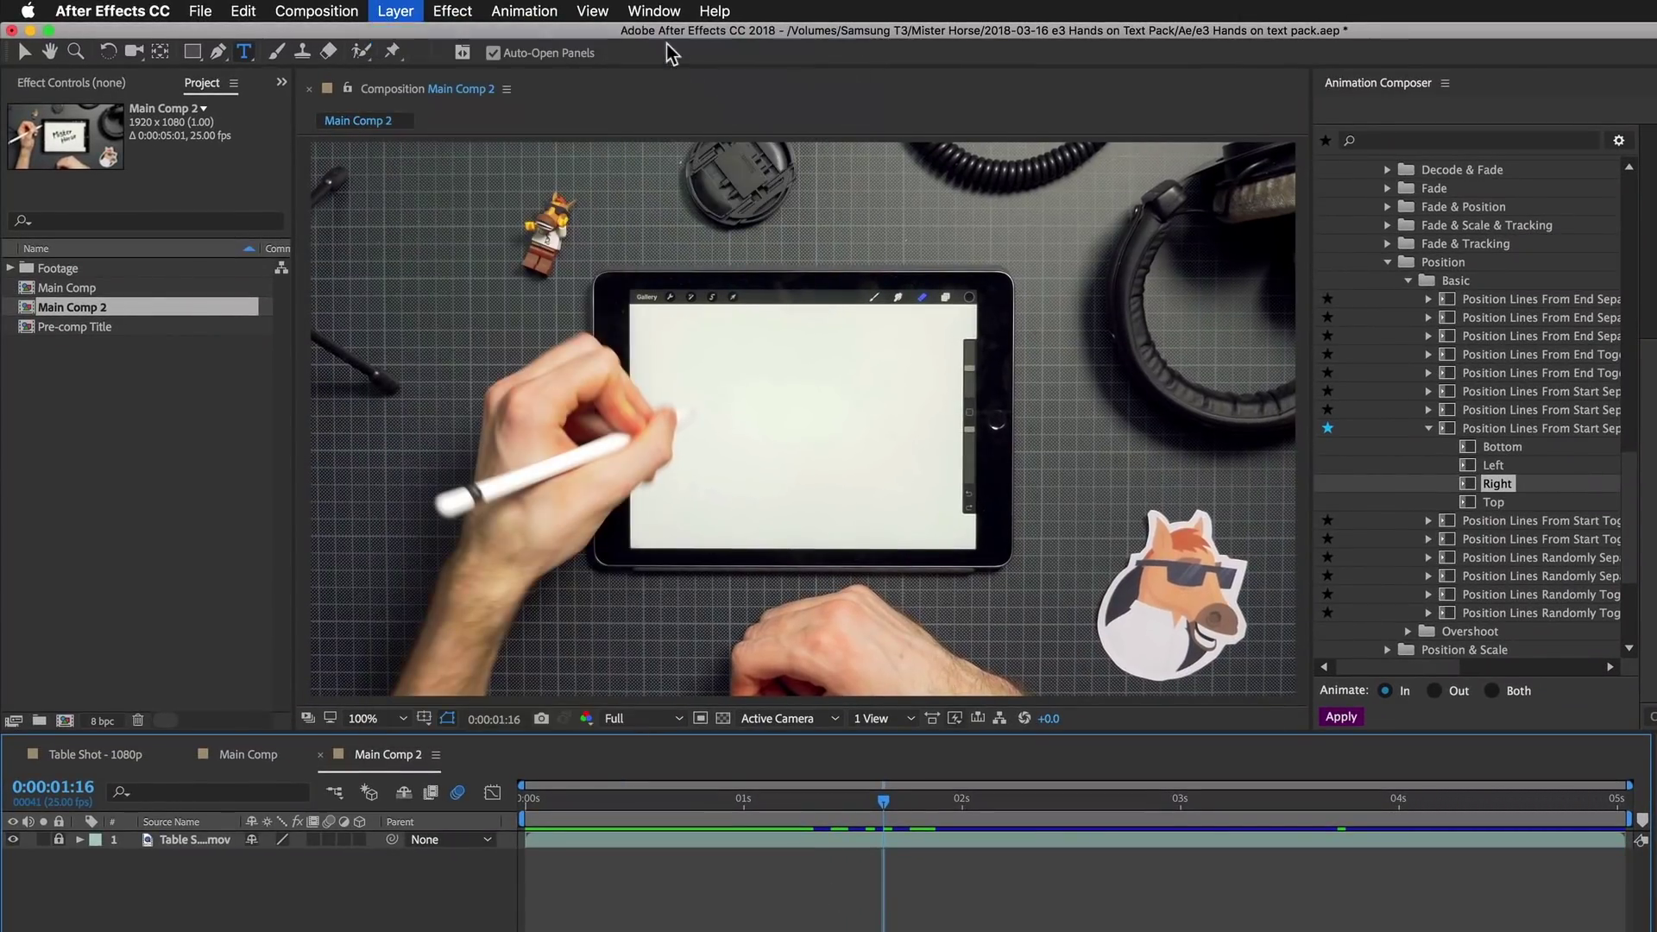
pyautogui.write("Let's")
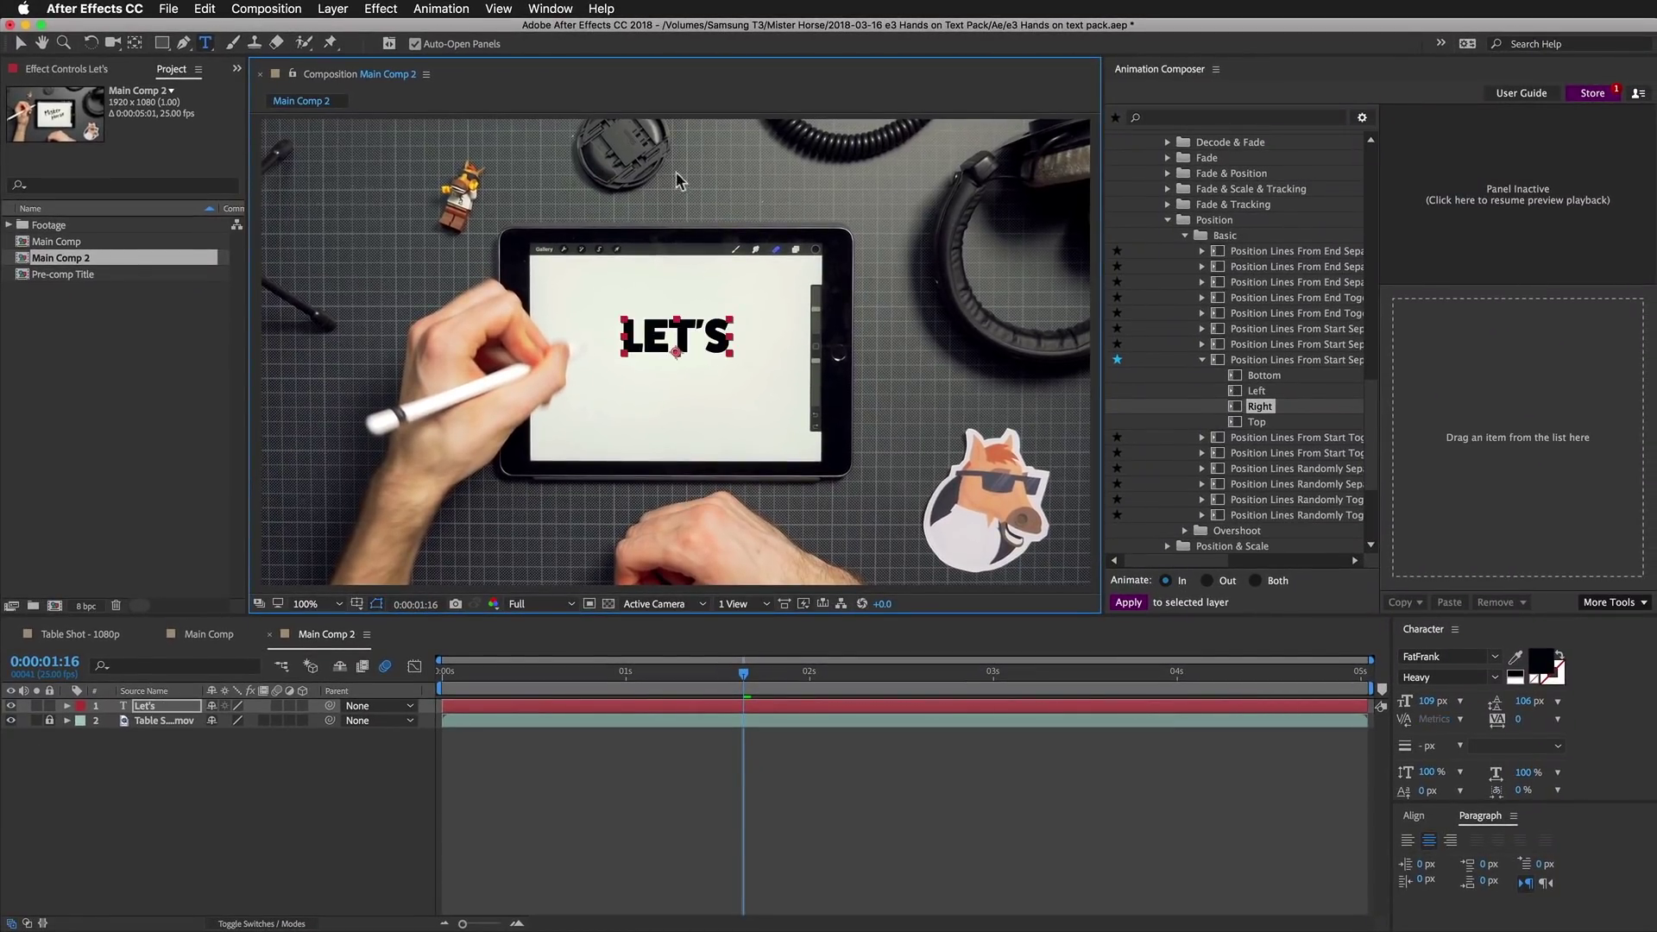
# Duplicate the "Let's" text layer into three more stacked lines below it, reading "Talk", "About" and "Text"
pyautogui.press('super+d')
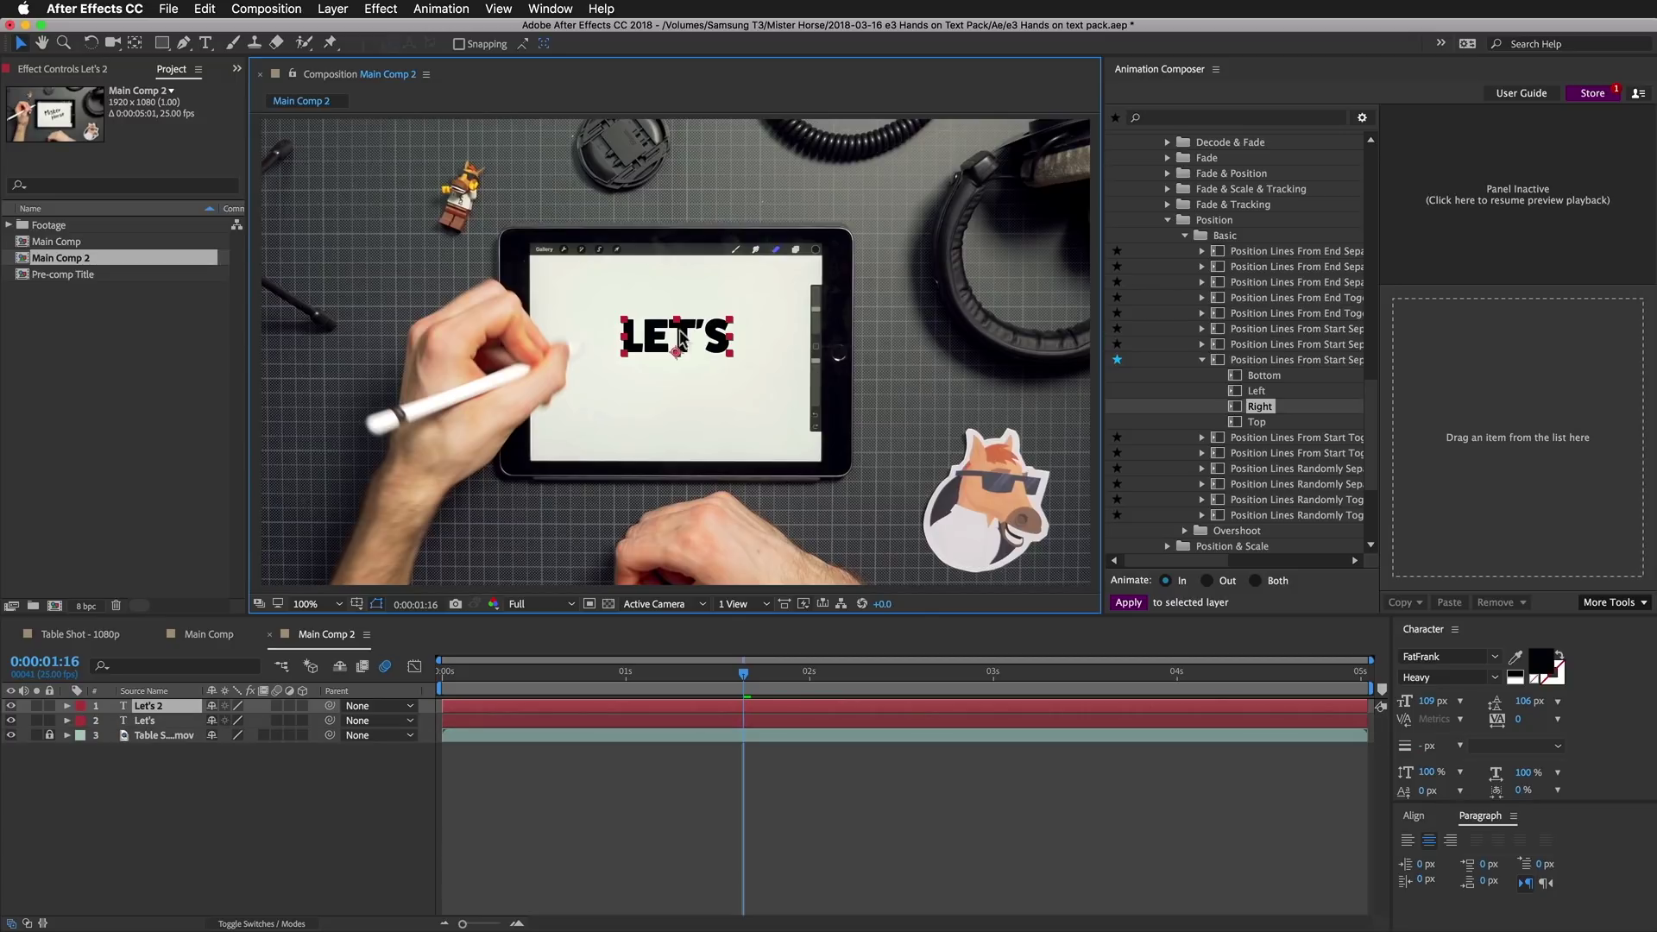
pyautogui.moveTo(675, 348); pyautogui.dragTo(673, 445)
pyautogui.doubleClick(671, 371)
pyautogui.write('Talk')
pyautogui.press('super+d')
pyautogui.doubleClick(672, 409)
pyautogui.write('About')
pyautogui.press('super+d')
pyautogui.doubleClick(673, 445)
pyautogui.write('Text')
pyautogui.press('Escape')
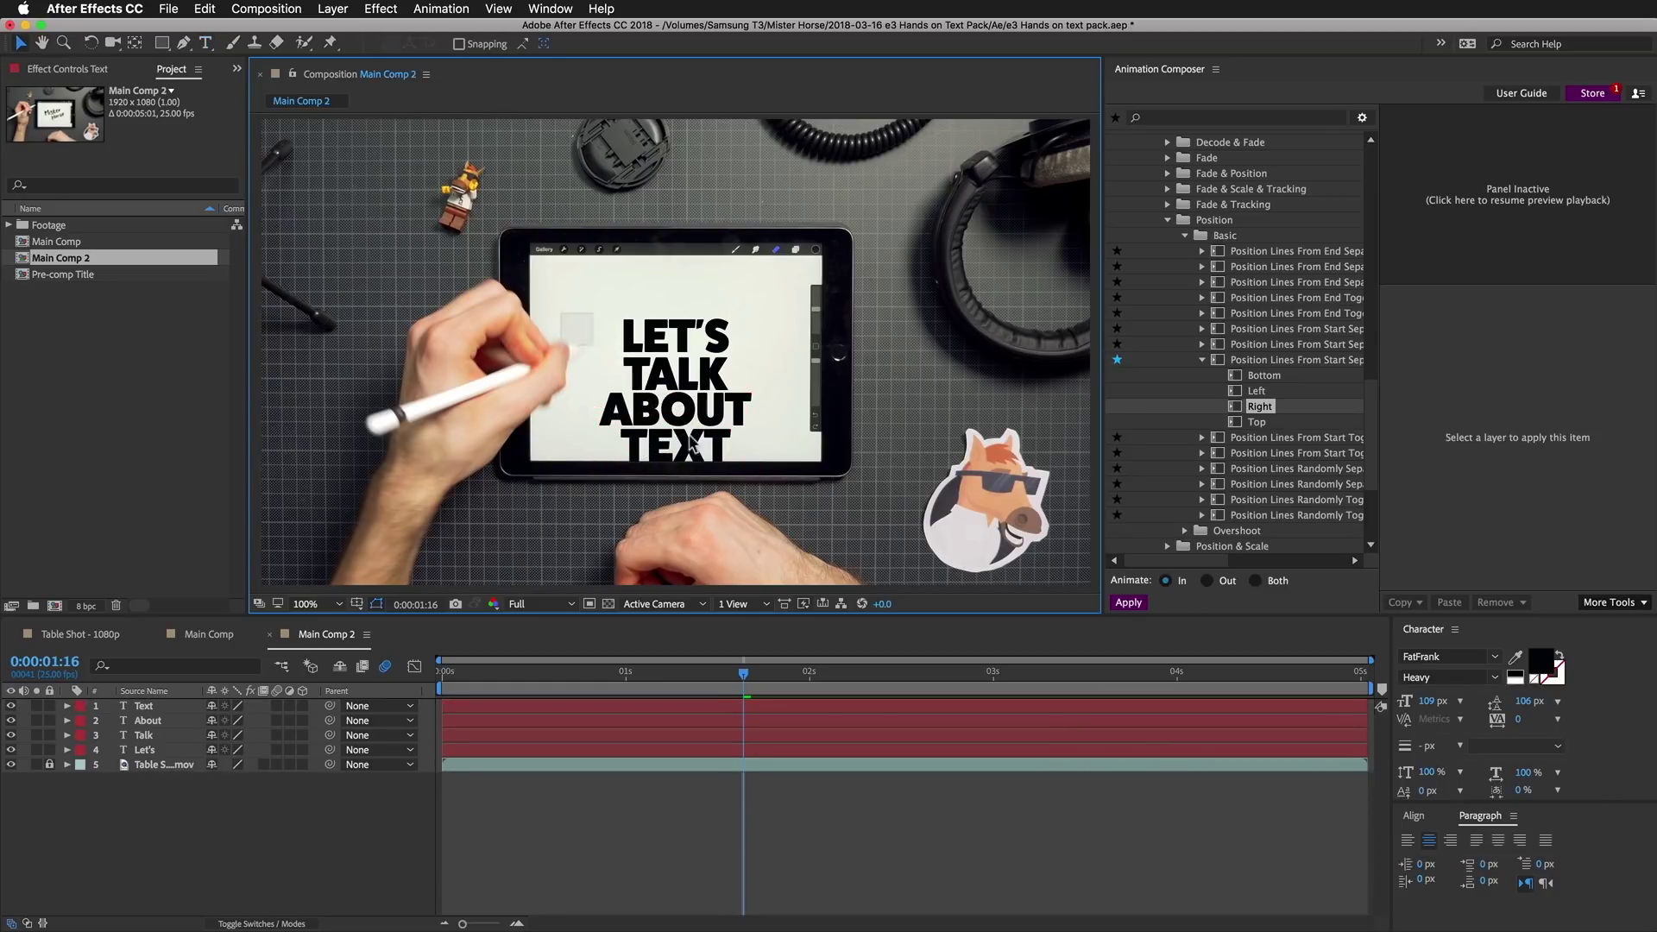
# Move all four text layers up together so they sit within the tablet's white screen
pyautogui.press('super+a')
pyautogui.moveTo(681, 345); pyautogui.dragTo(673, 308)
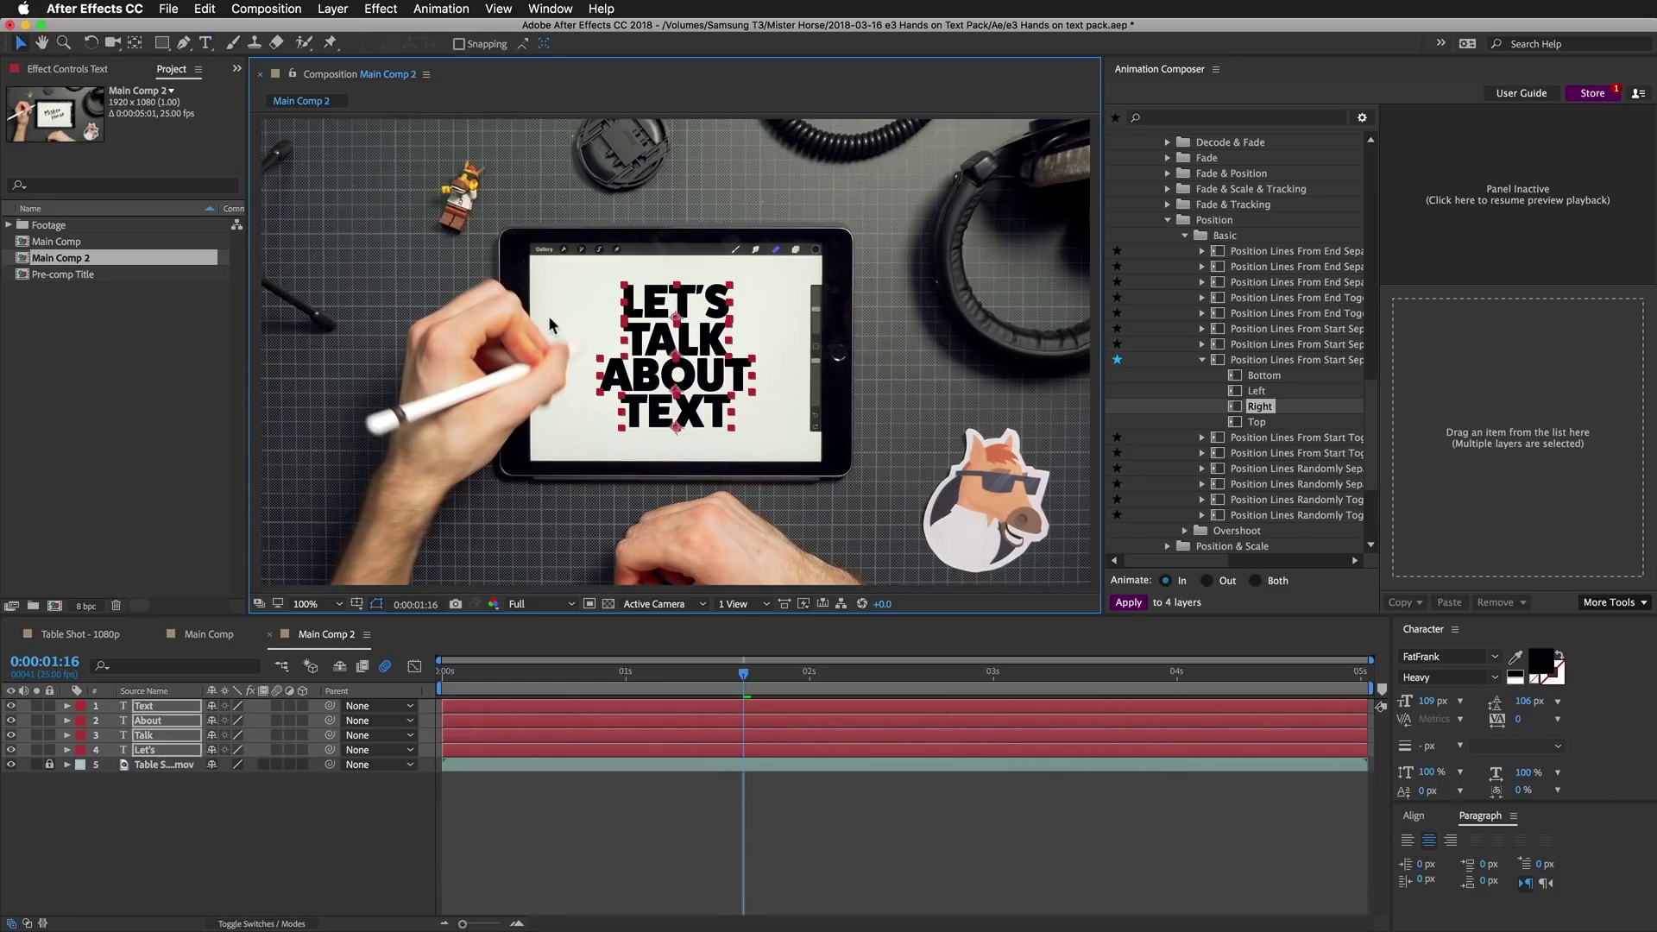
pyautogui.press('super+shift+a')
# Reduce the font size of the "About" line to match the other lines' width and nudge "Let's" slightly down
pyautogui.press('.')
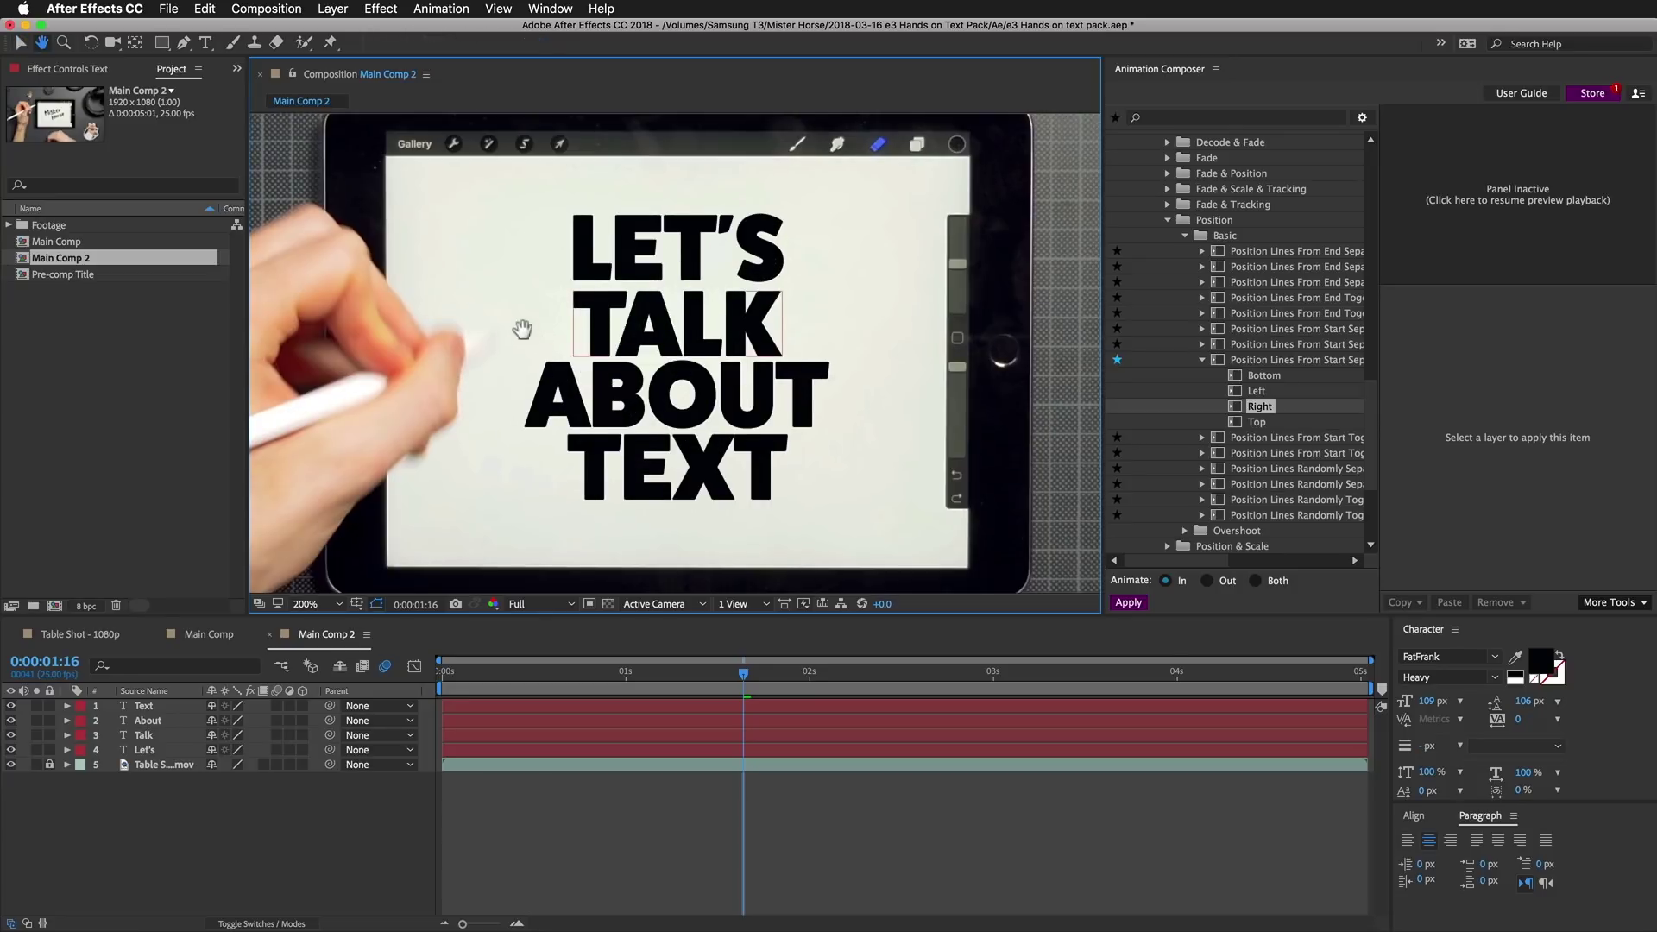
pyautogui.moveTo(521, 329); pyautogui.dragTo(539, 313)
pyautogui.click(716, 379)
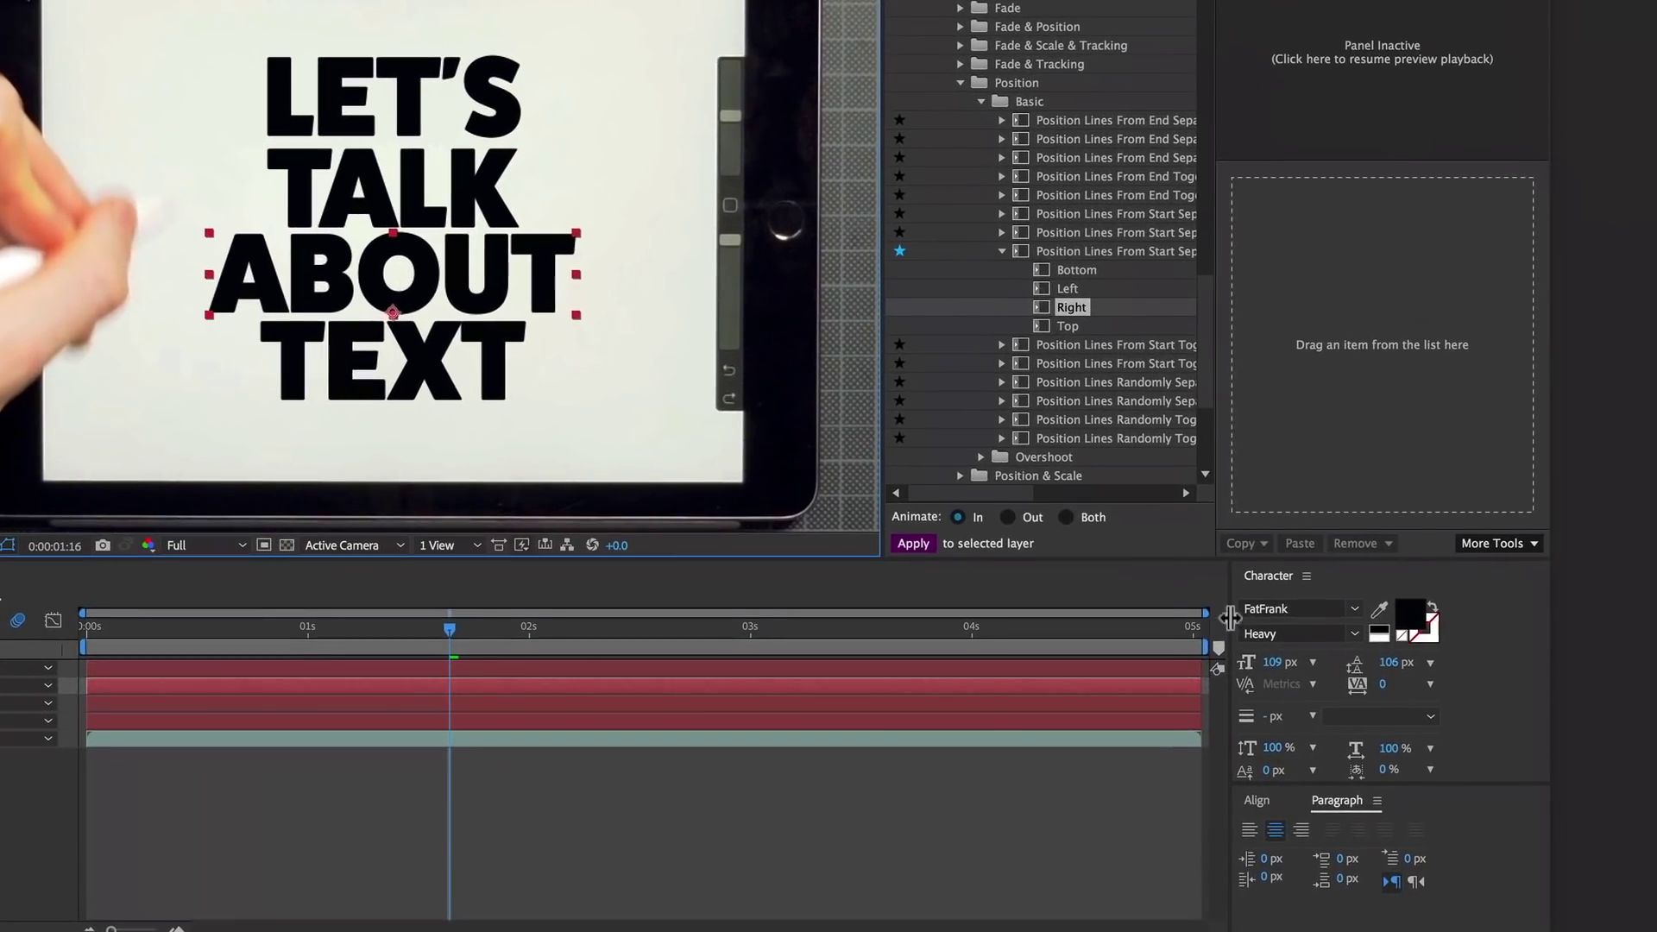
pyautogui.moveTo(1266, 664); pyautogui.dragTo(244, 293)
pyautogui.moveTo(483, 102); pyautogui.dragTo(484, 106)
# Set the "Text" line's font size to 100 px and move it up close beneath "About"
pyautogui.click(388, 346)
pyautogui.click(1276, 662)
pyautogui.write('100')
pyautogui.press('Return')
pyautogui.moveTo(297, 348); pyautogui.dragTo(297, 318)
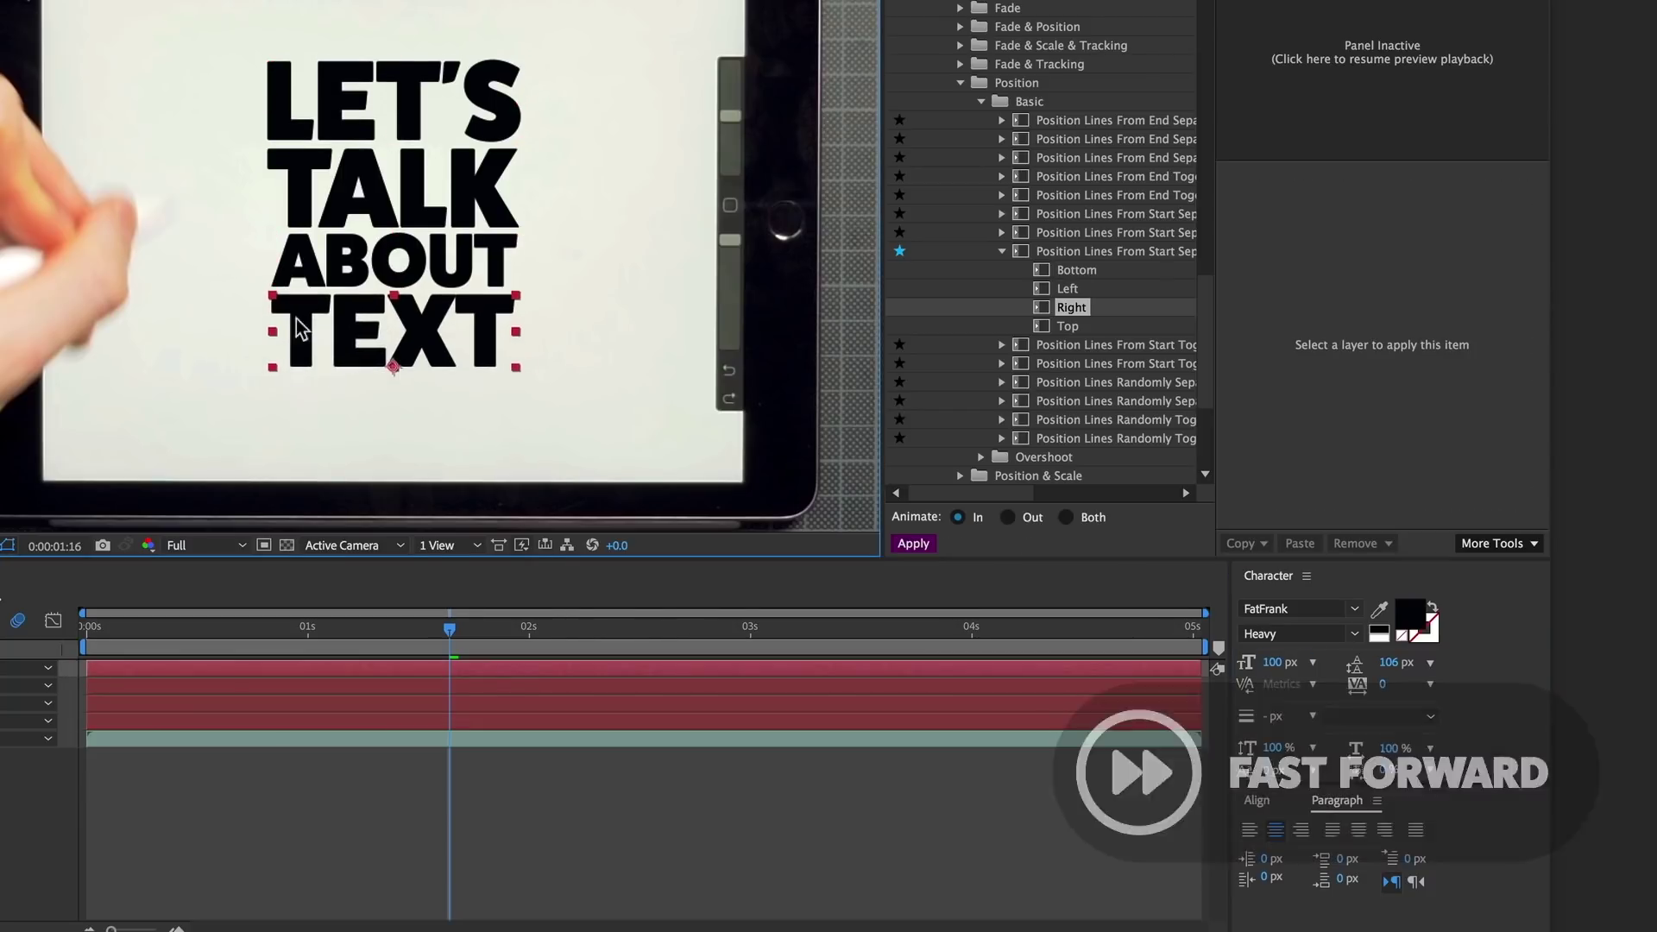
pyautogui.click(232, 249)
pyautogui.press(',')
pyautogui.moveTo(242, 158); pyautogui.dragTo(459, 278)
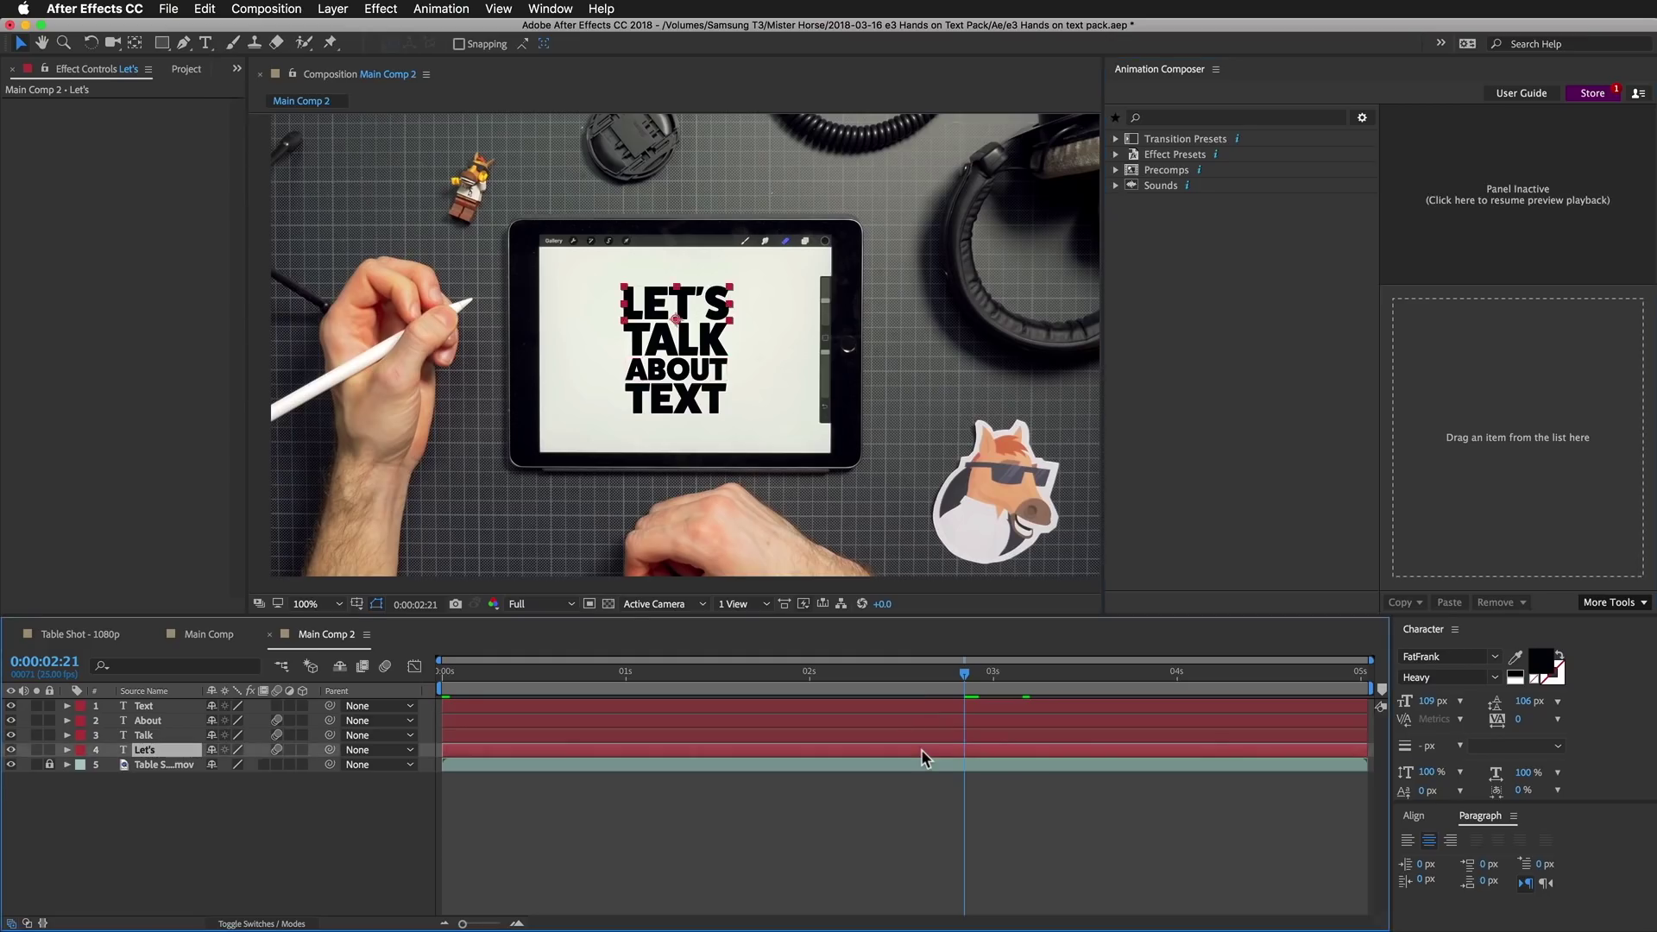
# Apply the first Overshoot transition preset from Text, Animate Characters, Position & Rotate & Scale to the Let's layer
pyautogui.click(1115, 139)
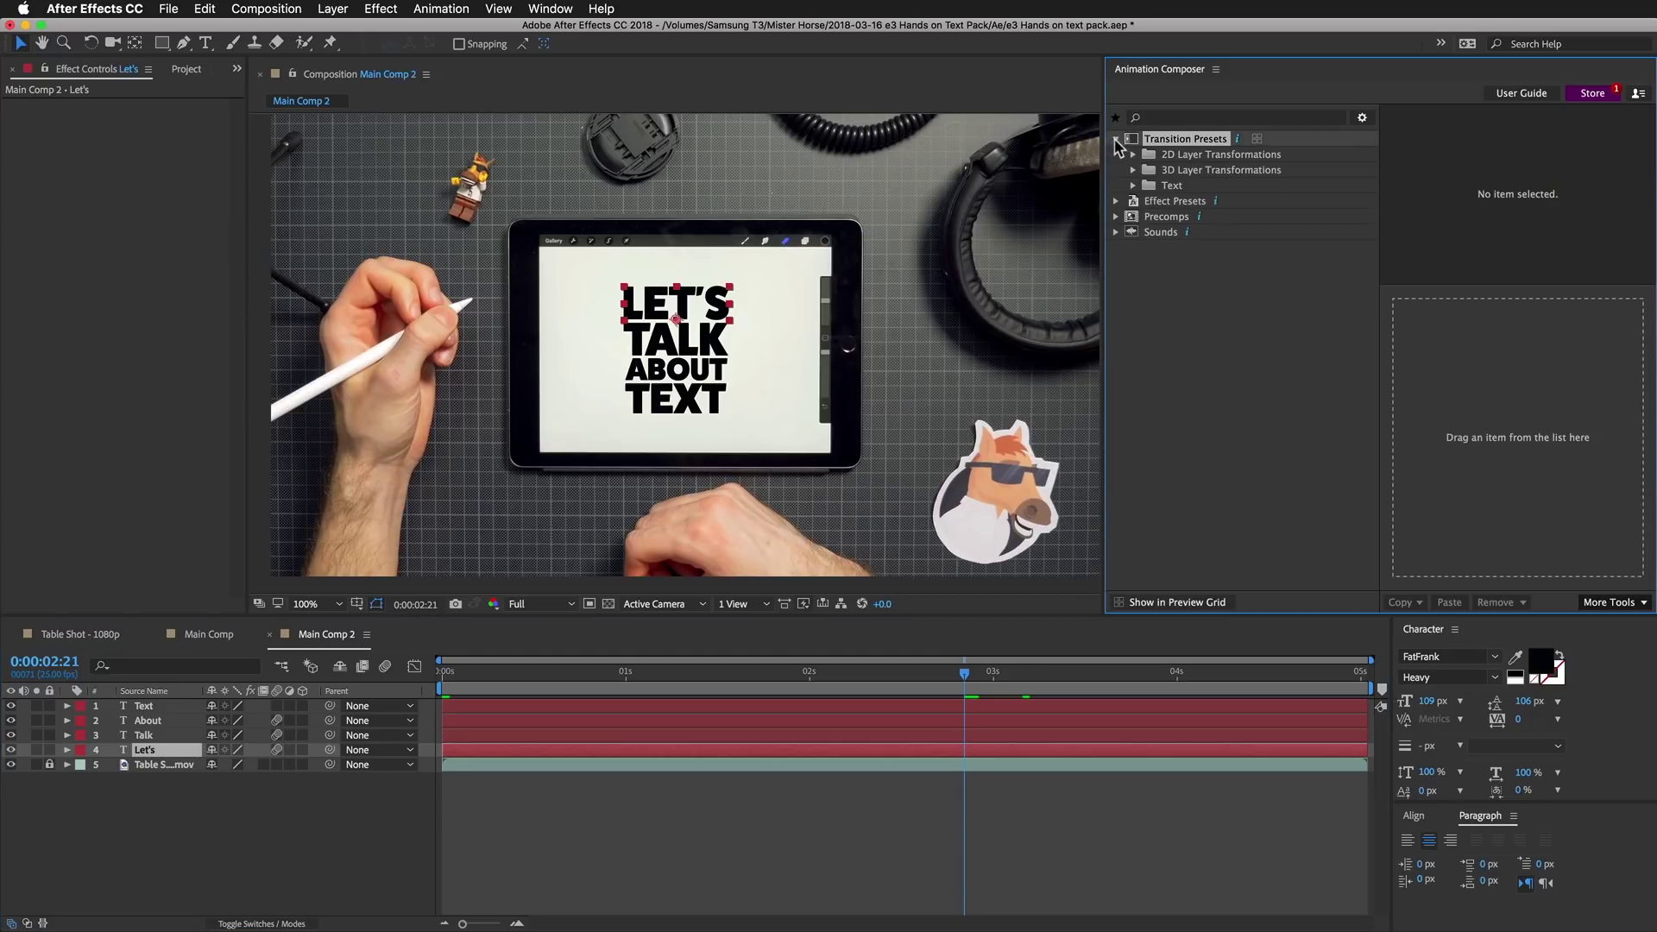
pyautogui.click(1149, 189)
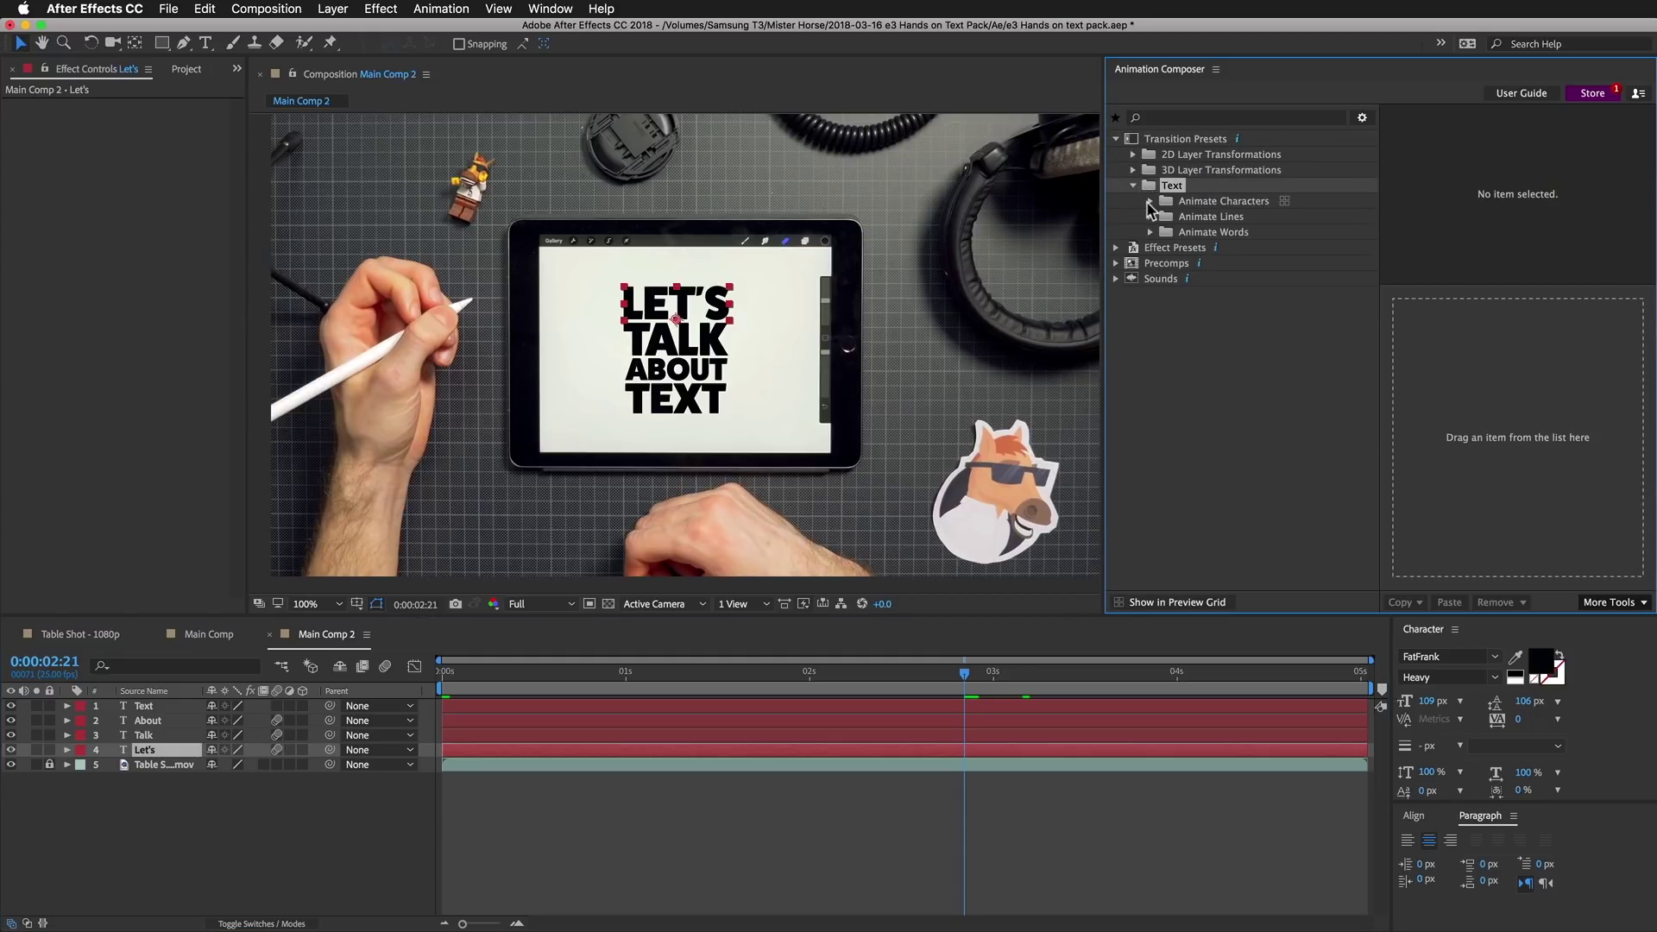
pyautogui.click(1150, 204)
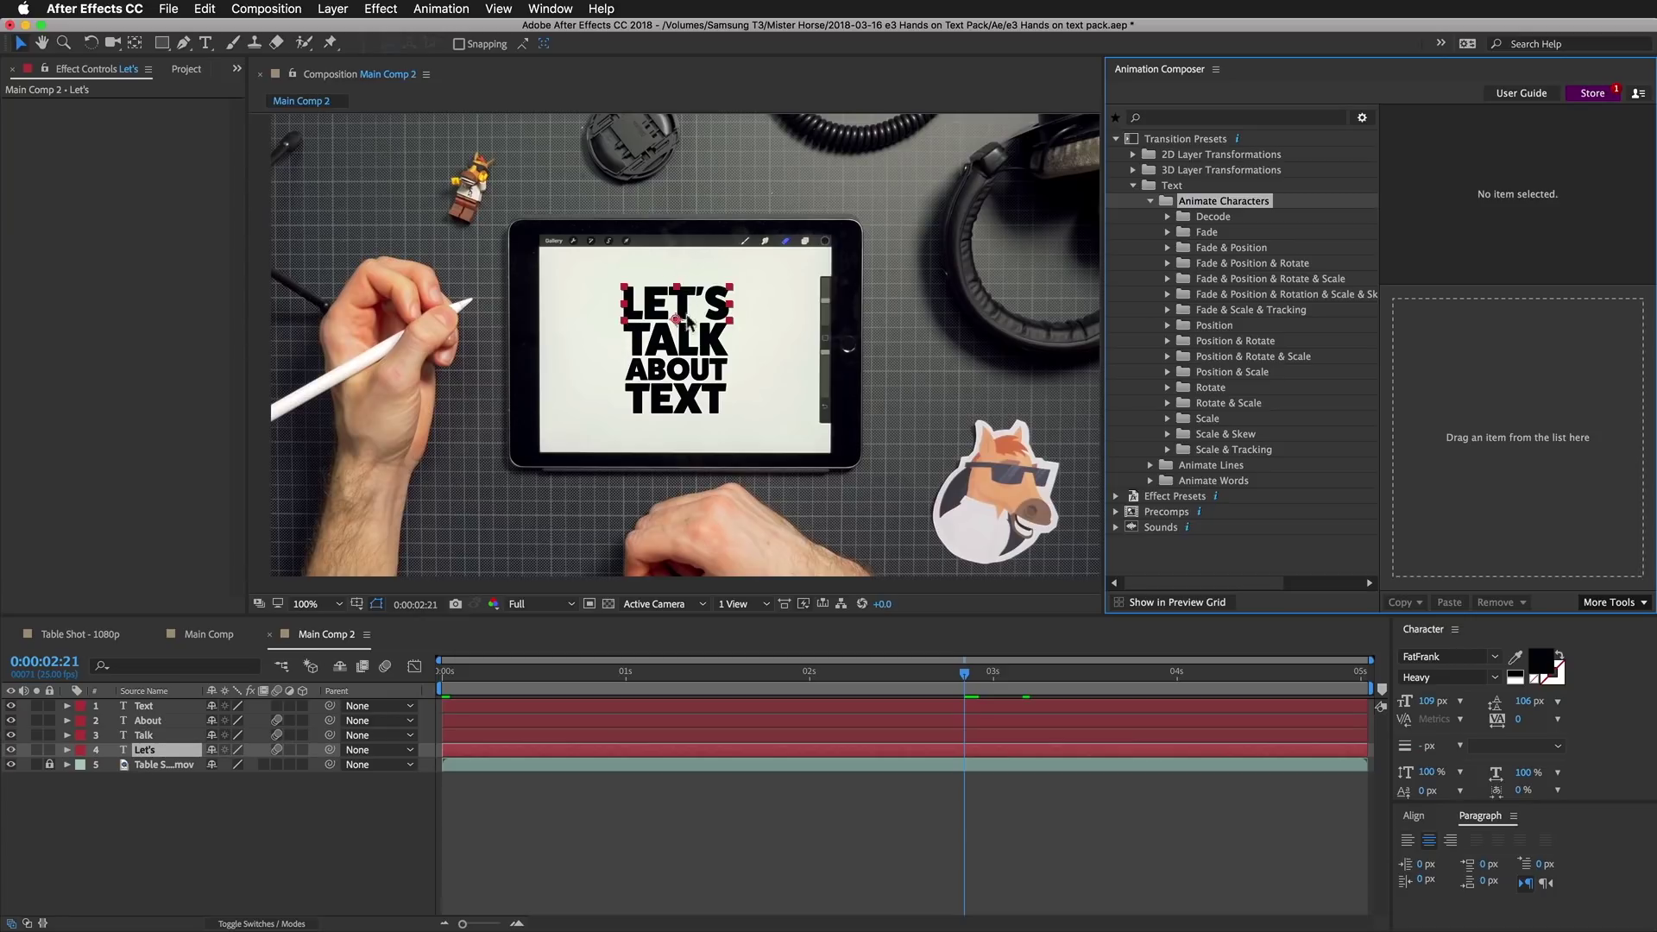
pyautogui.click(1212, 357)
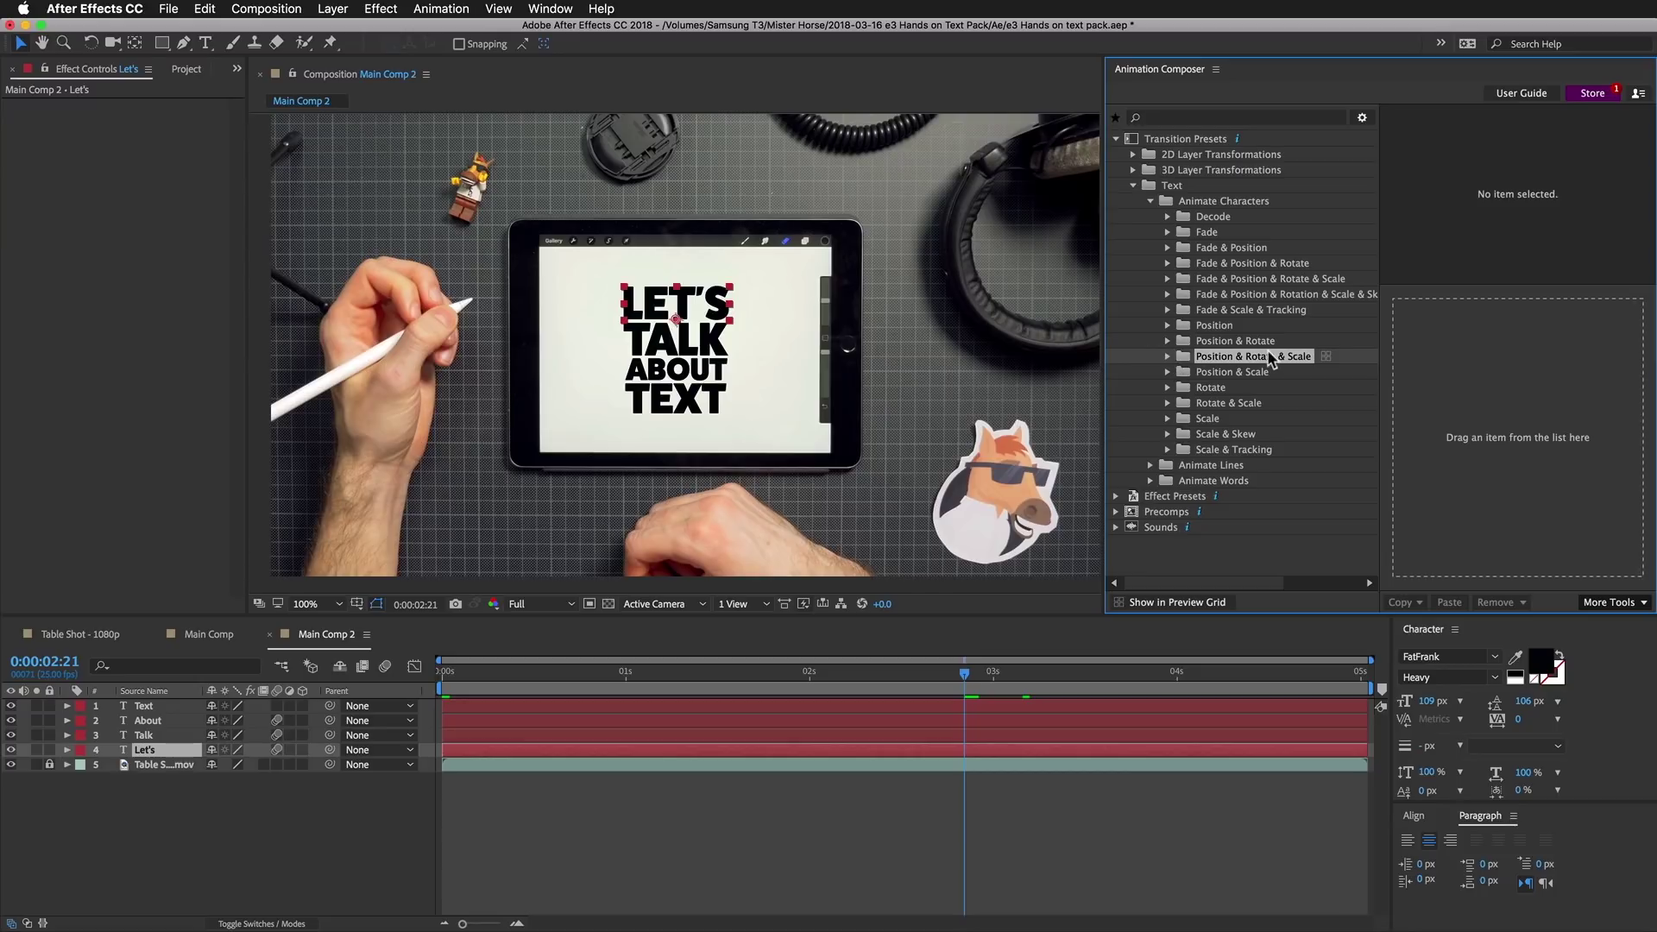
pyautogui.click(1168, 357)
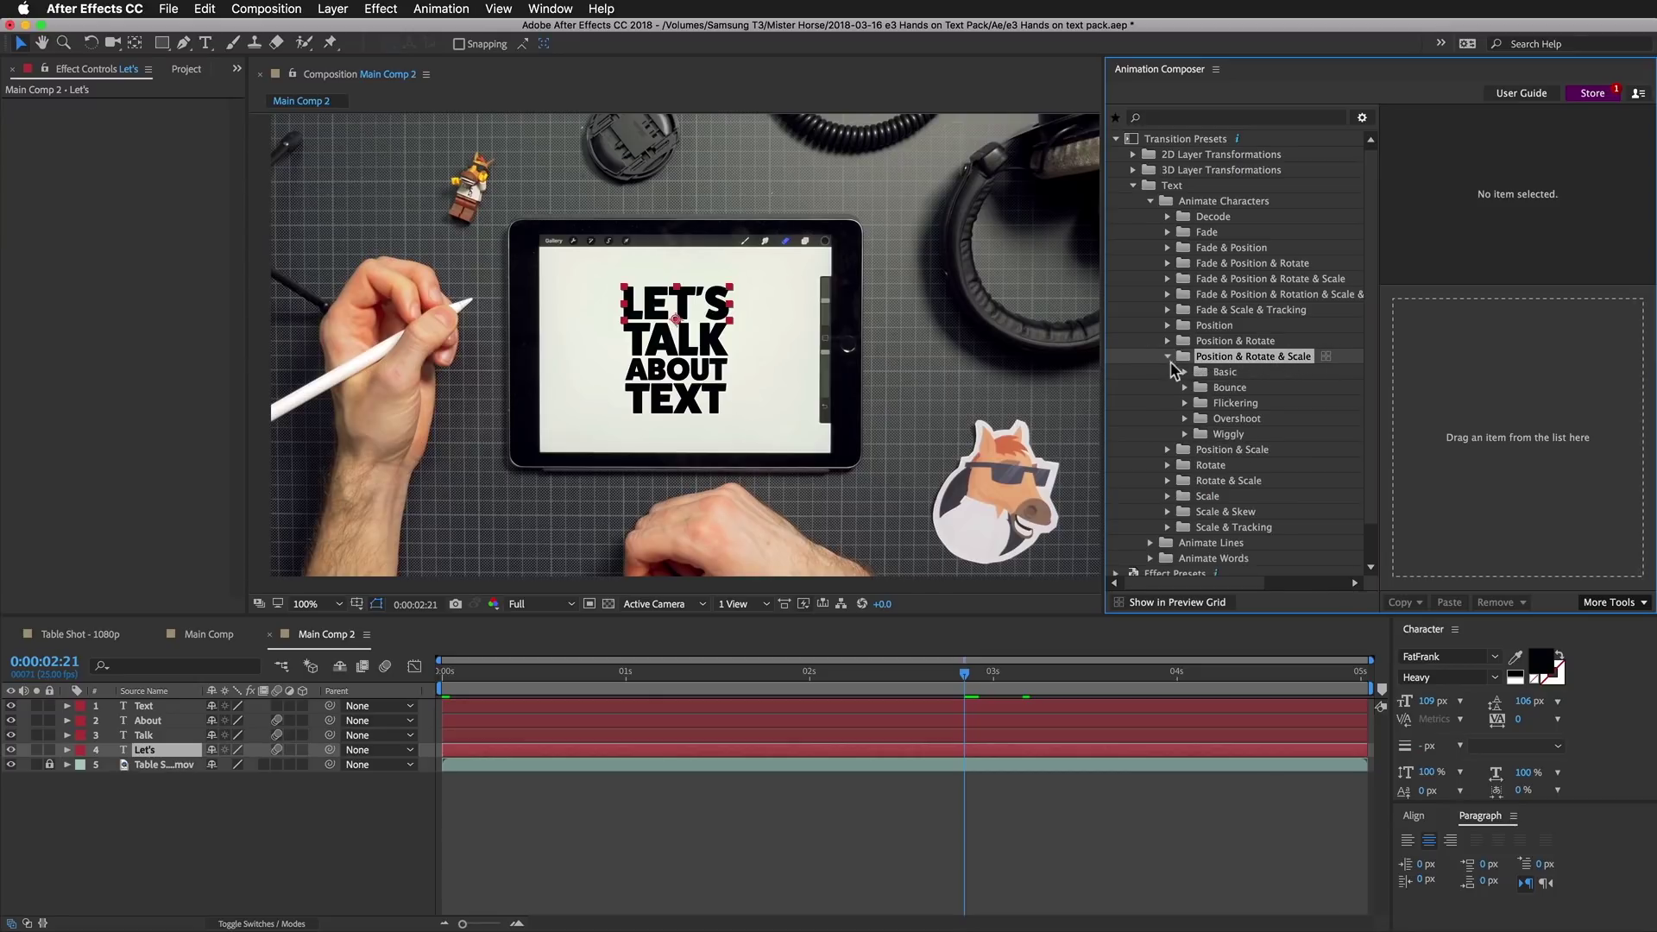
pyautogui.click(1227, 422)
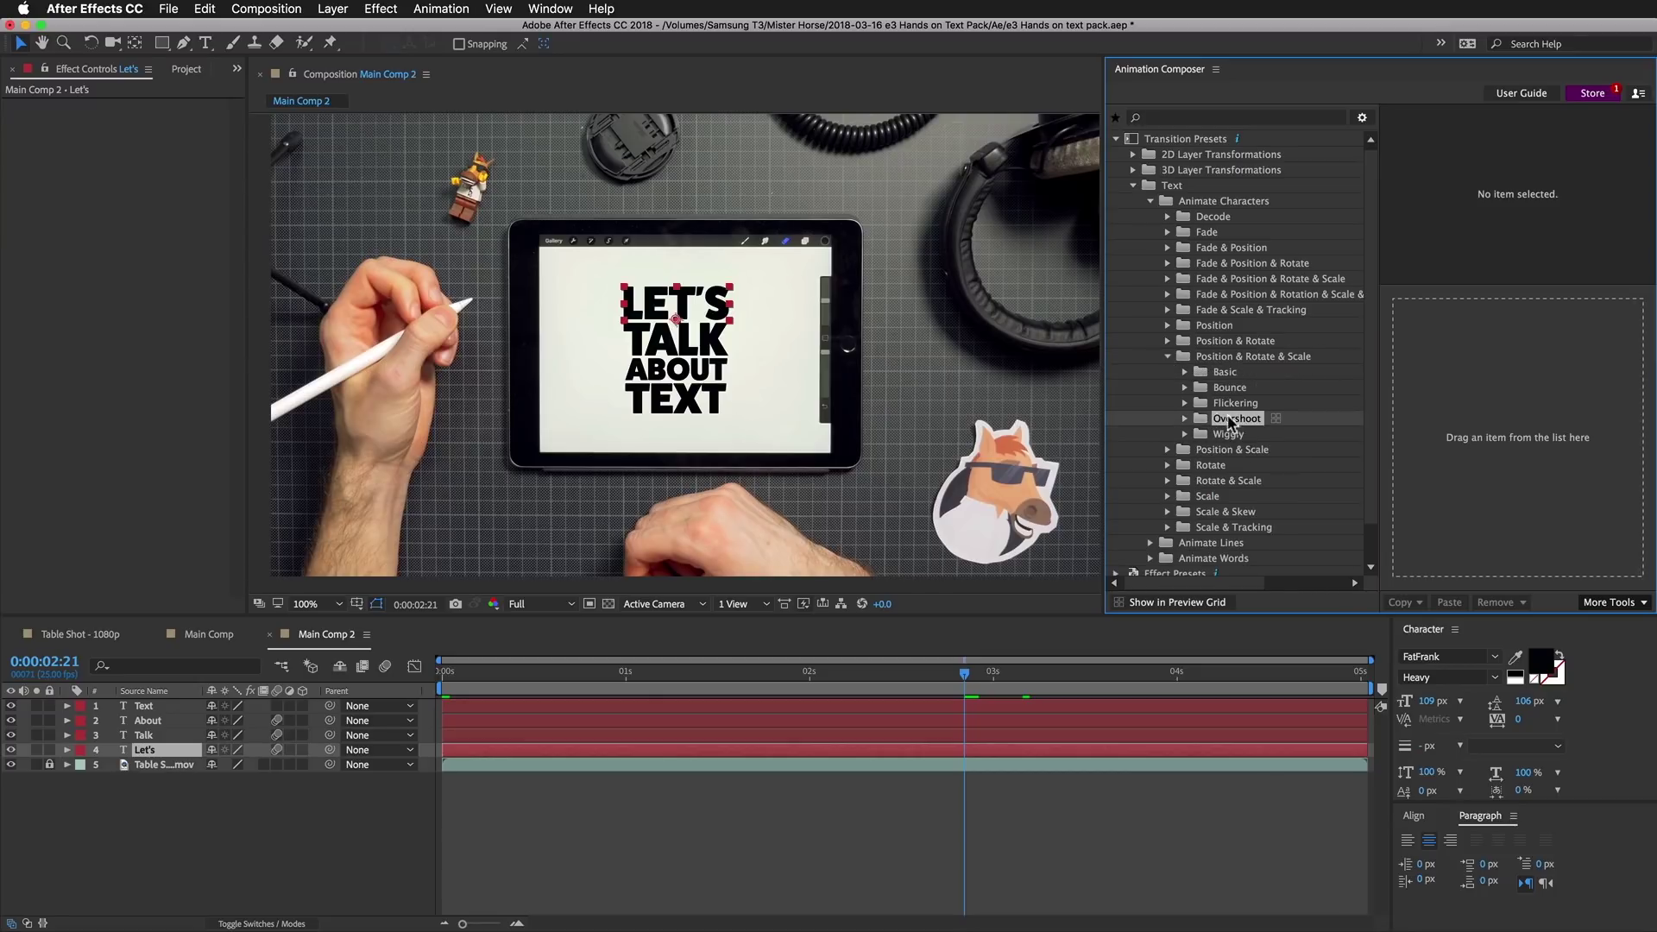
pyautogui.click(1276, 420)
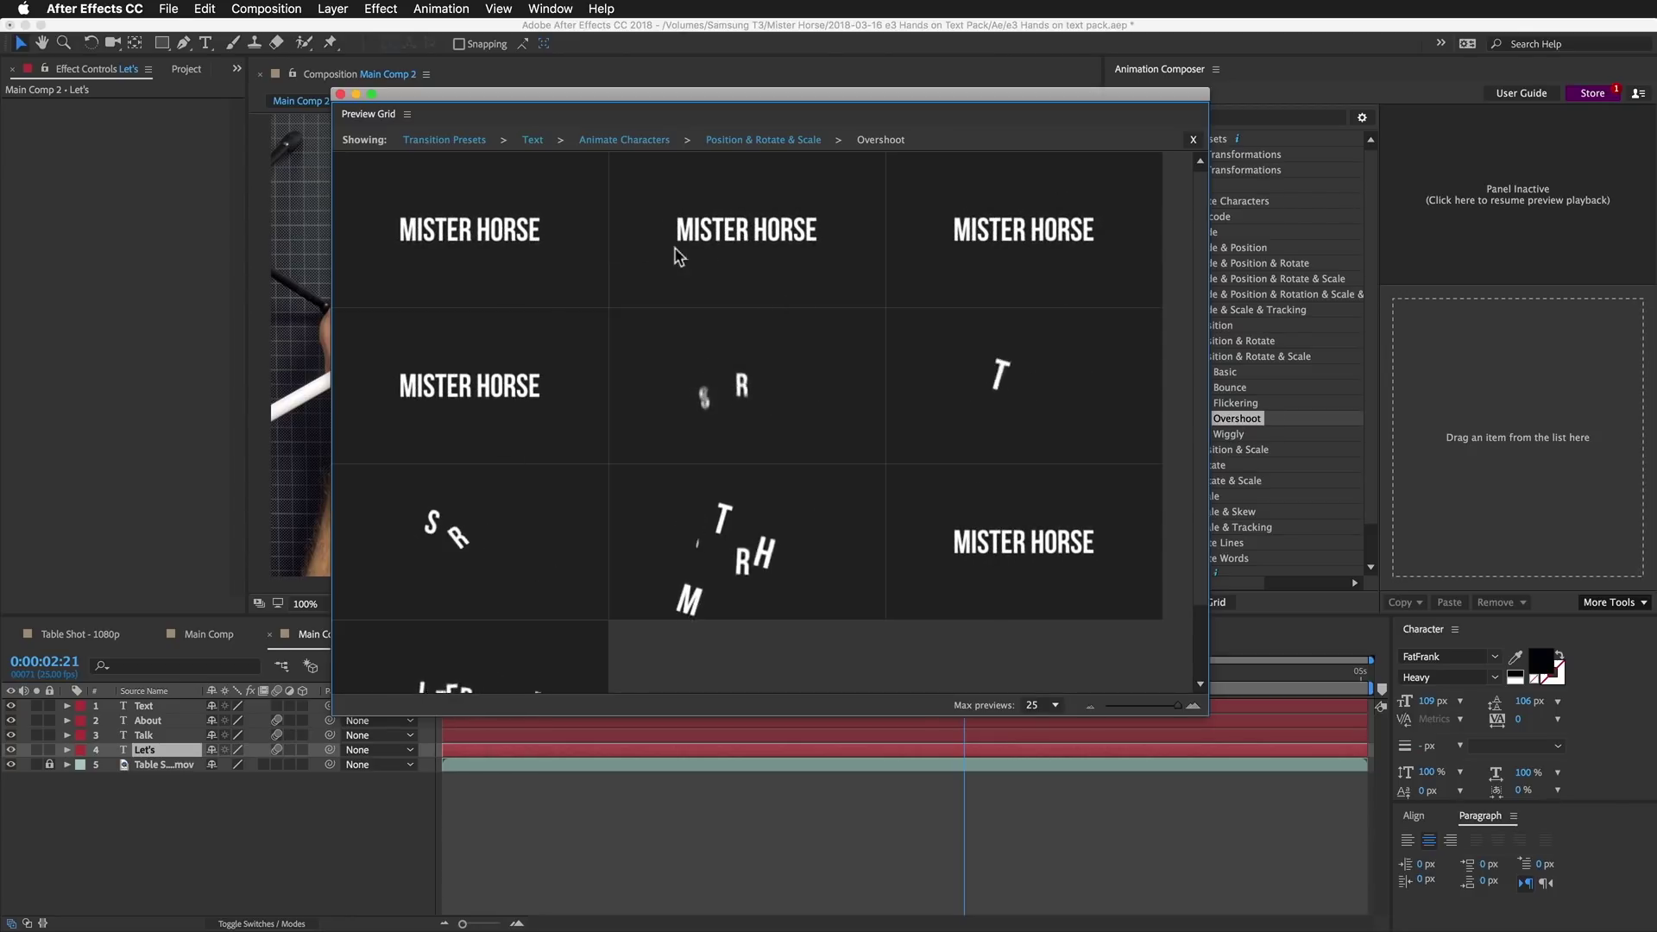
pyautogui.click(471, 234)
pyautogui.click(363, 404)
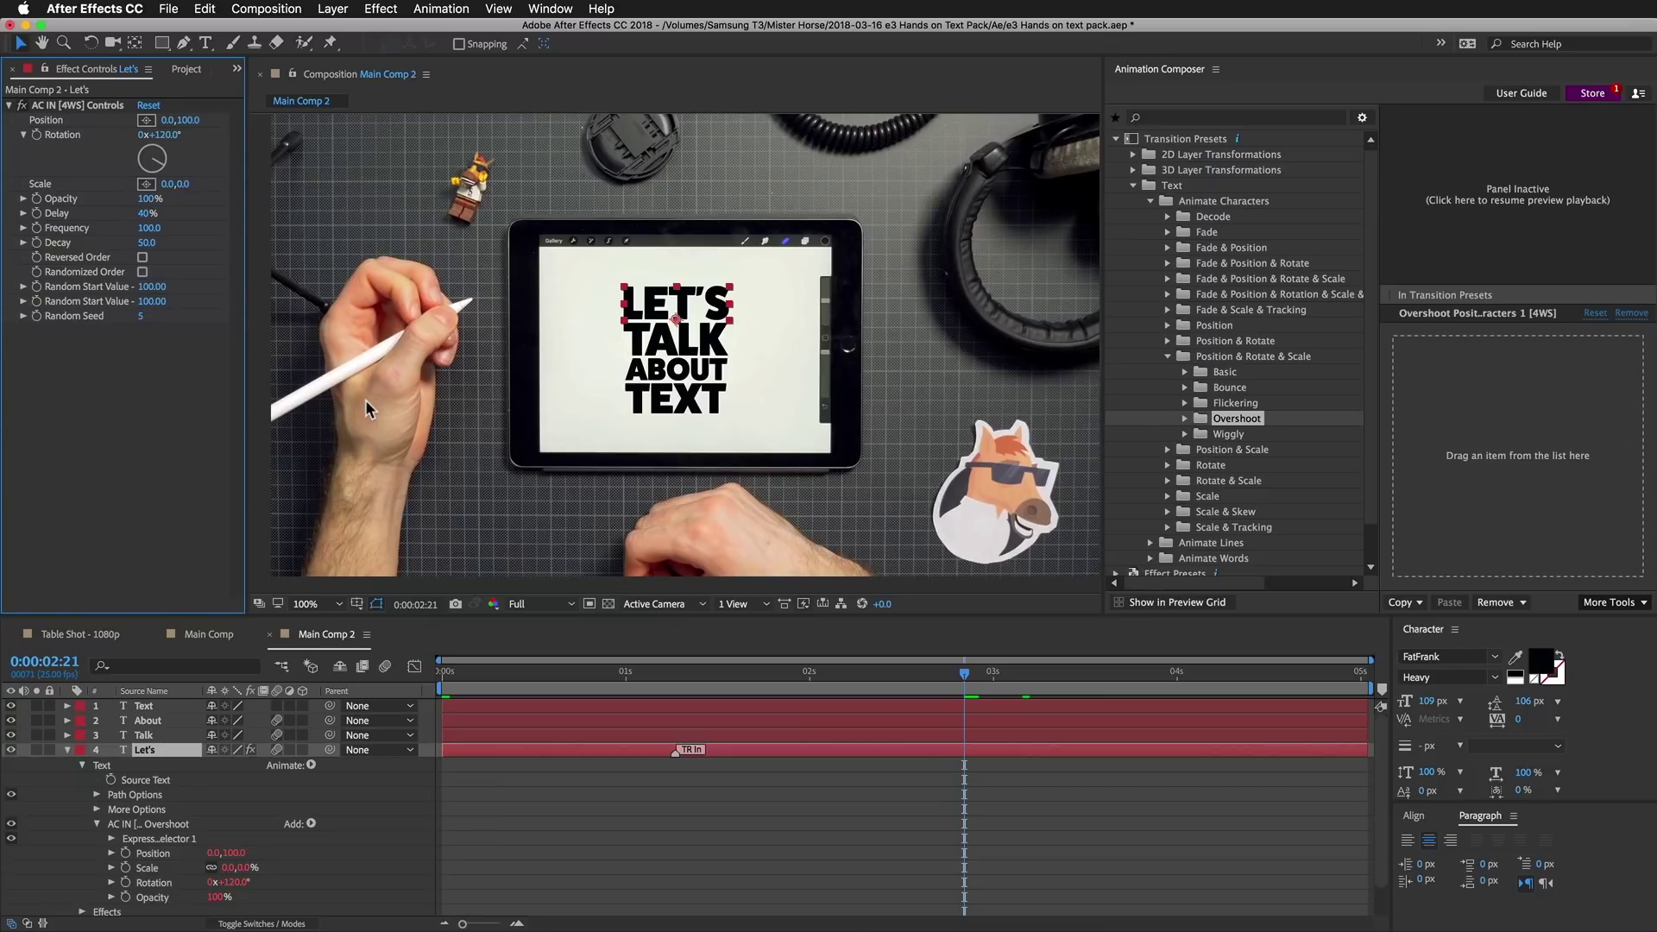
# Slide the text layers in time so Let's starts at about 1.4 s and Text, About and Talk at about 3.2 s
pyautogui.moveTo(657, 676); pyautogui.dragTo(585, 679)
pyautogui.keyDown('shift'); pyautogui.click(751, 713); pyautogui.keyUp('shift')
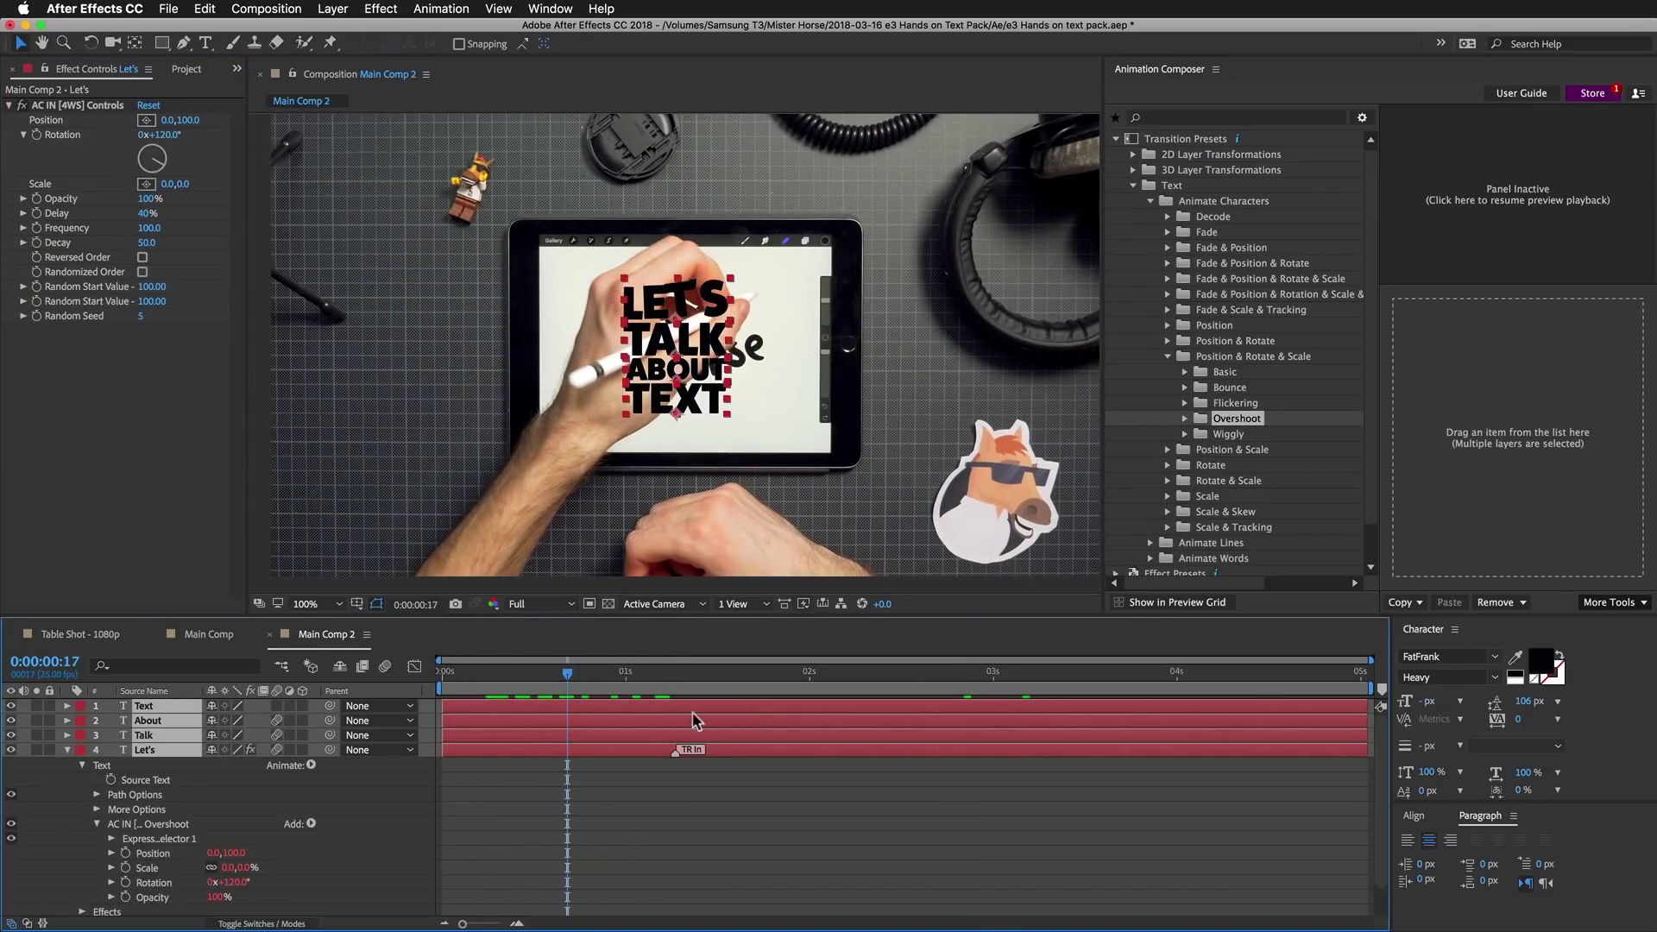
pyautogui.moveTo(490, 721); pyautogui.dragTo(836, 691)
pyautogui.moveTo(698, 674)
pyautogui.mouseDown()
pyautogui.moveTo(851, 673)
pyautogui.moveTo(721, 692)
pyautogui.mouseUp()
pyautogui.moveTo(803, 725); pyautogui.dragTo(1065, 718)
pyautogui.click(666, 712)
pyautogui.click(733, 707)
pyautogui.keyDown('shift'); pyautogui.click(735, 735); pyautogui.keyUp('shift')
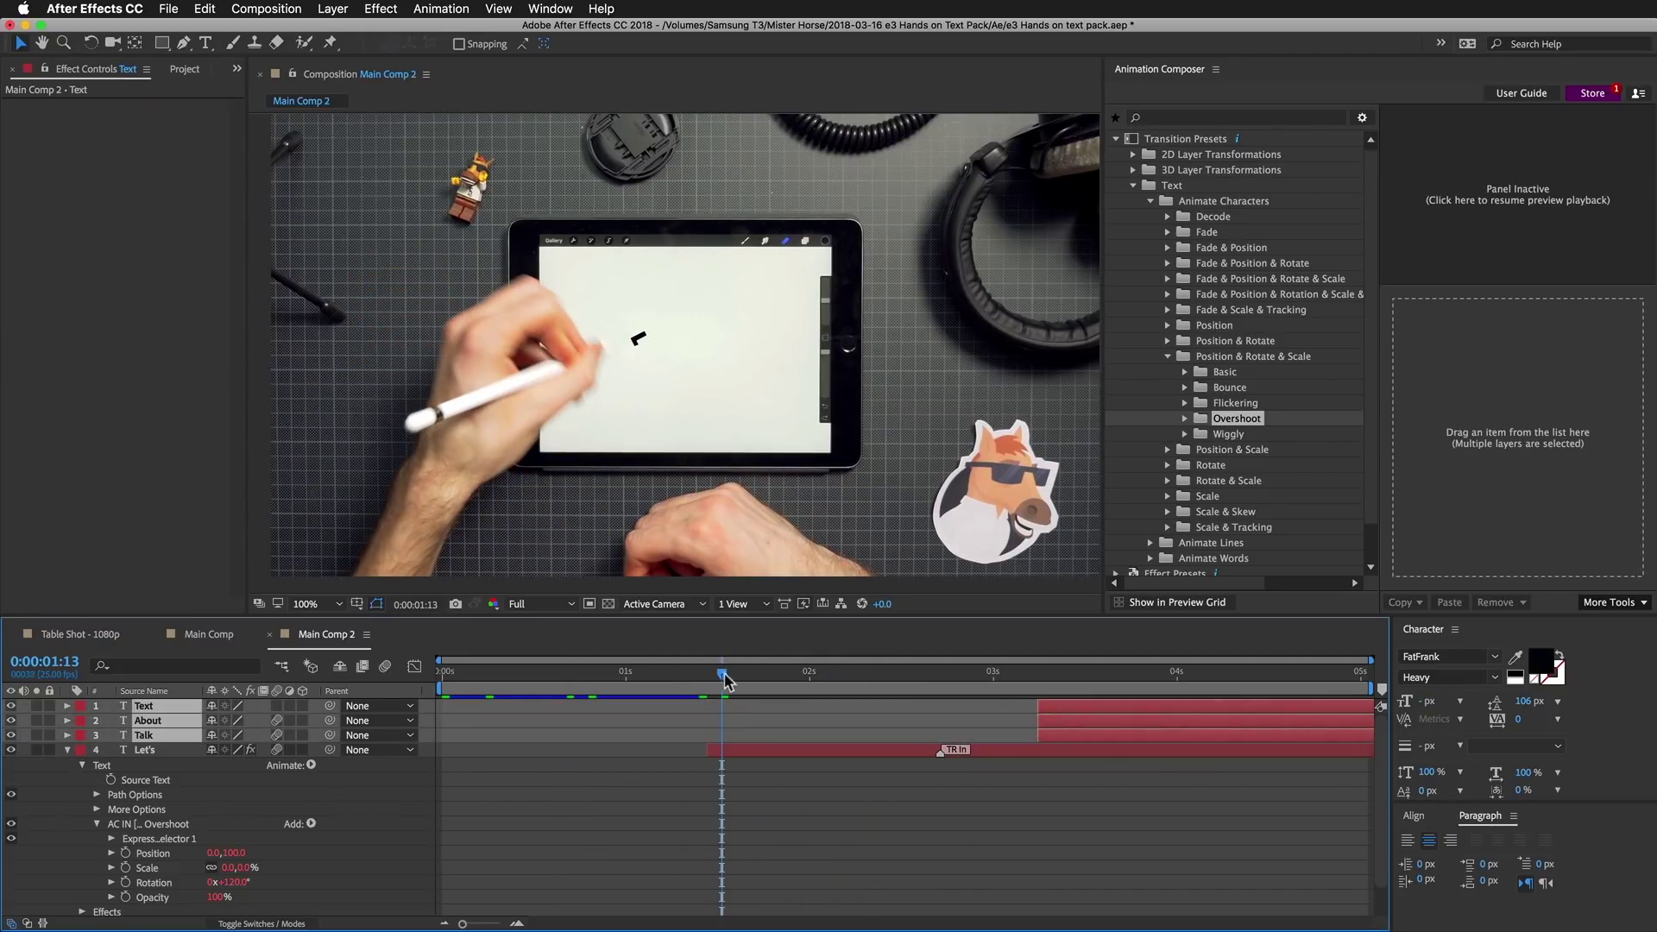
# Preview the Let's layer's character animation from 0:00:01:01
pyautogui.moveTo(725, 680); pyautogui.dragTo(636, 703)
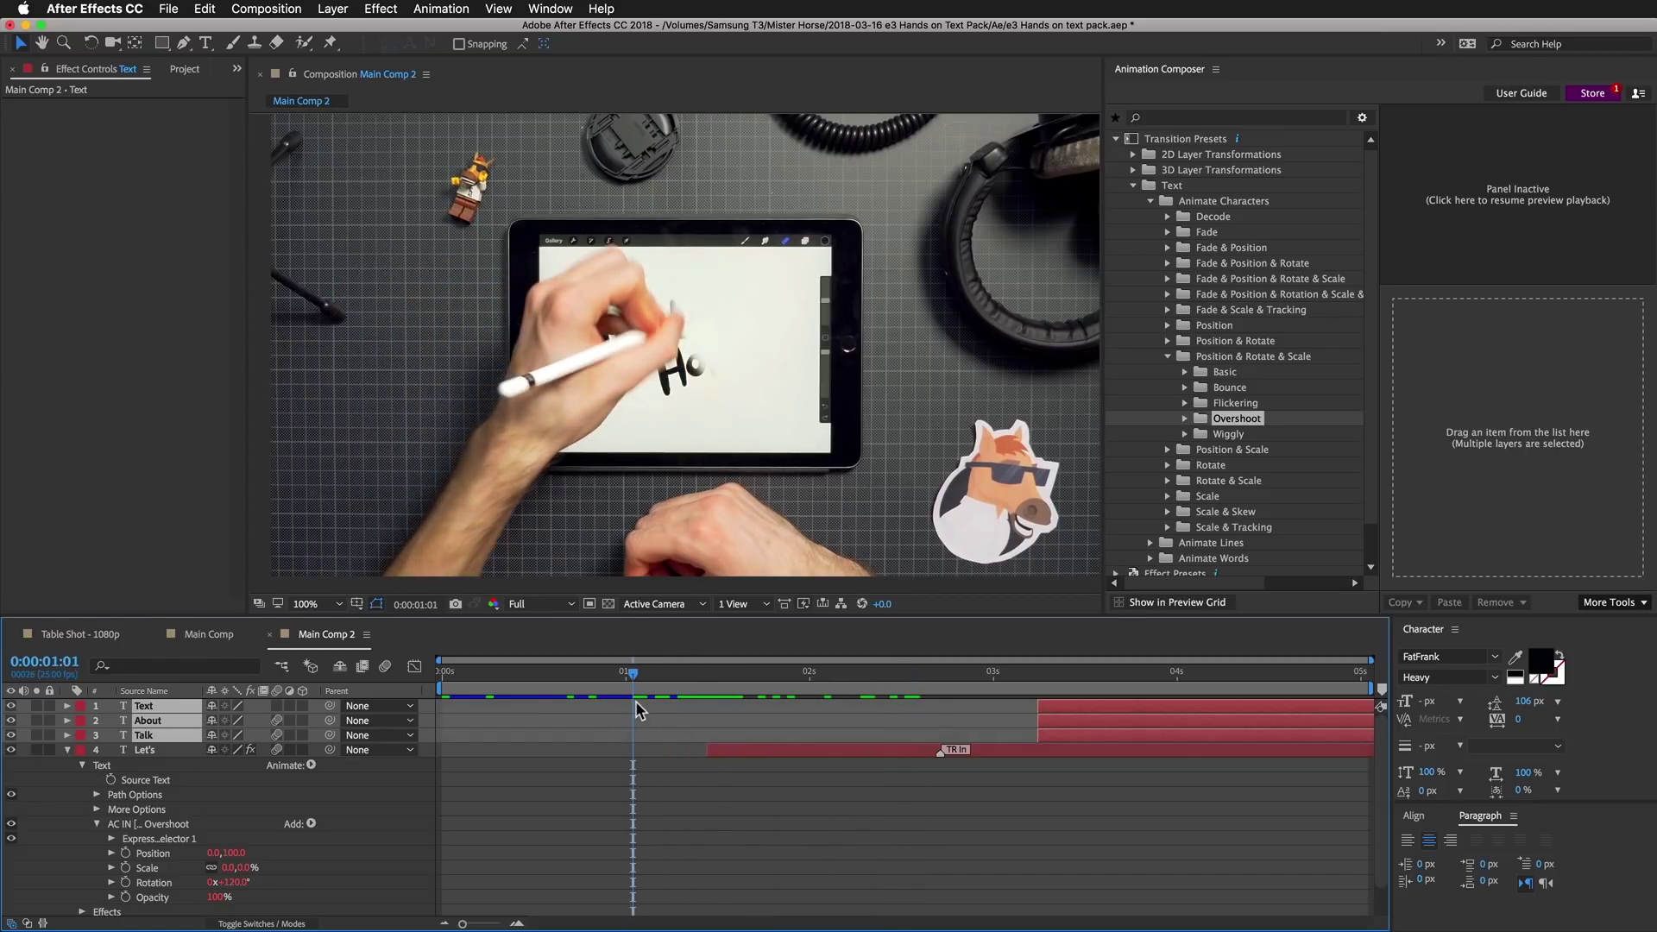
pyautogui.press('space')
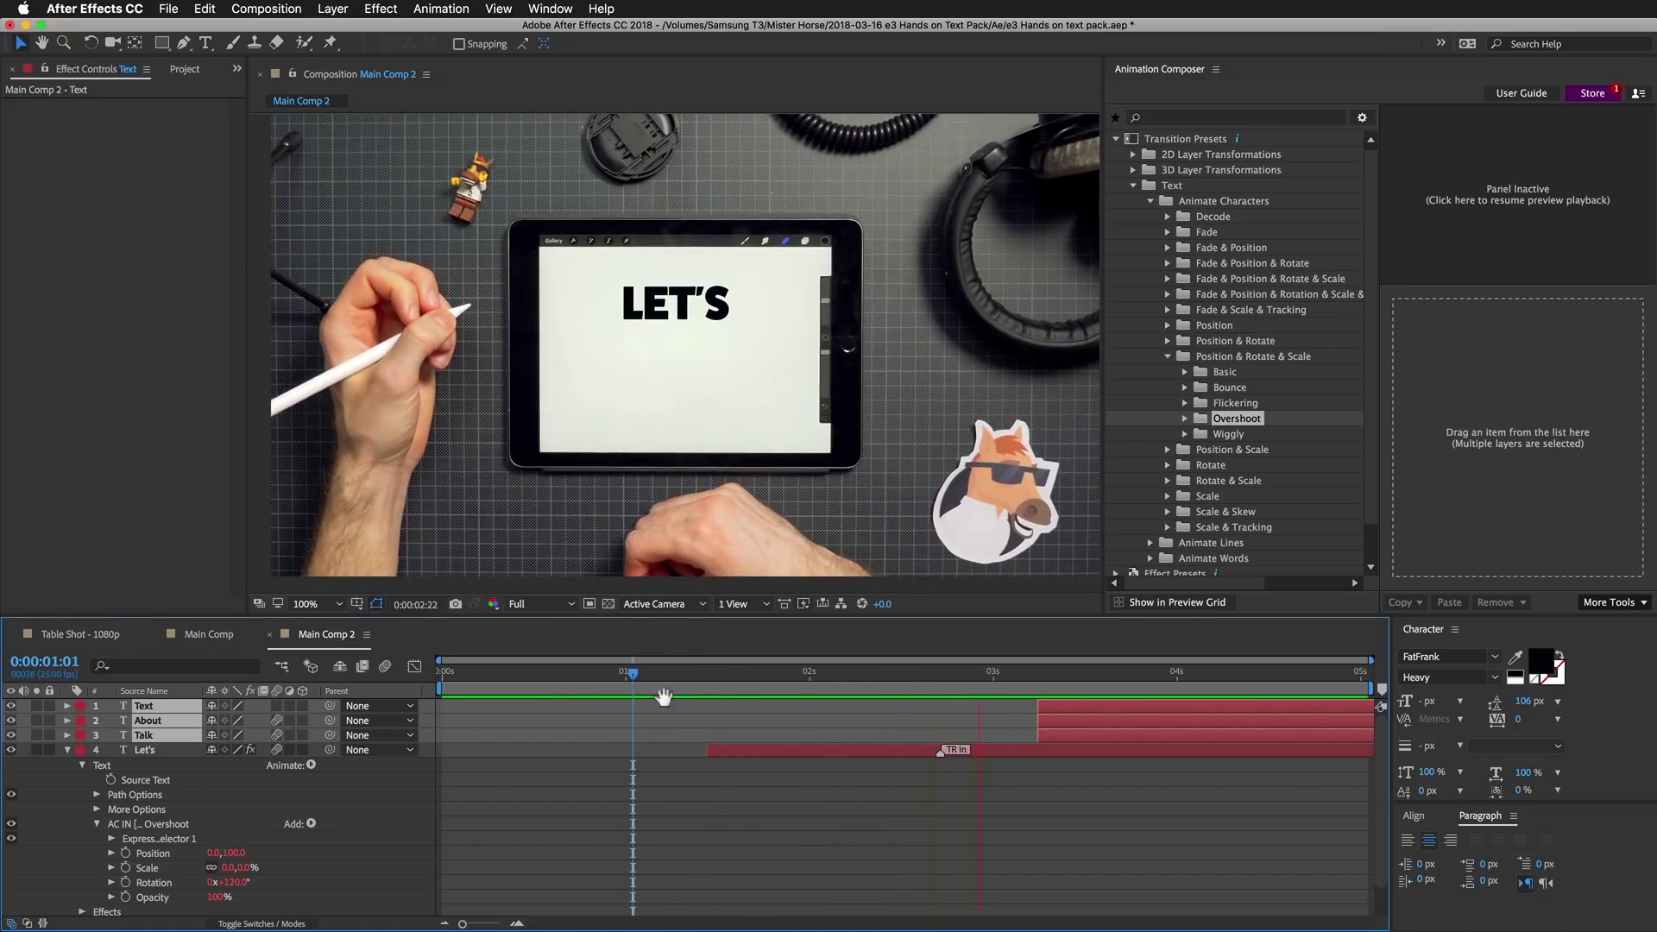
pyautogui.press('space')
# Try a position of 143, 100 and a rotation of 234° in the Let's layer's AC IN controls at 0:00:01:19
pyautogui.moveTo(913, 672); pyautogui.dragTo(767, 686)
pyautogui.click(772, 758)
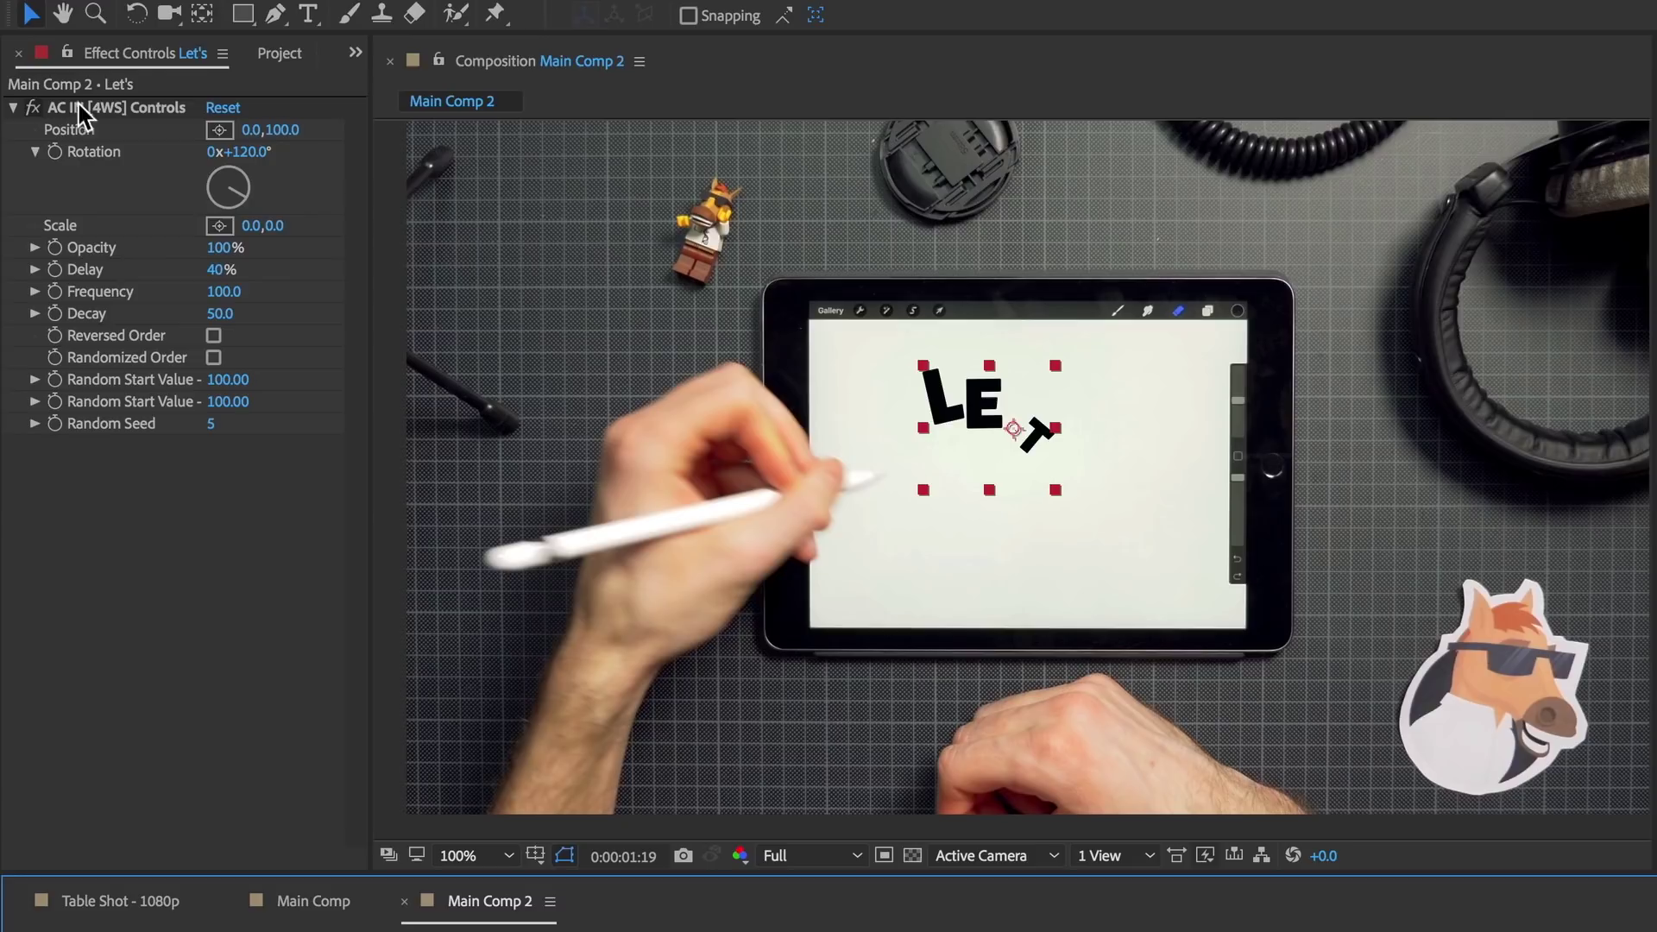
pyautogui.moveTo(253, 143); pyautogui.dragTo(427, 124)
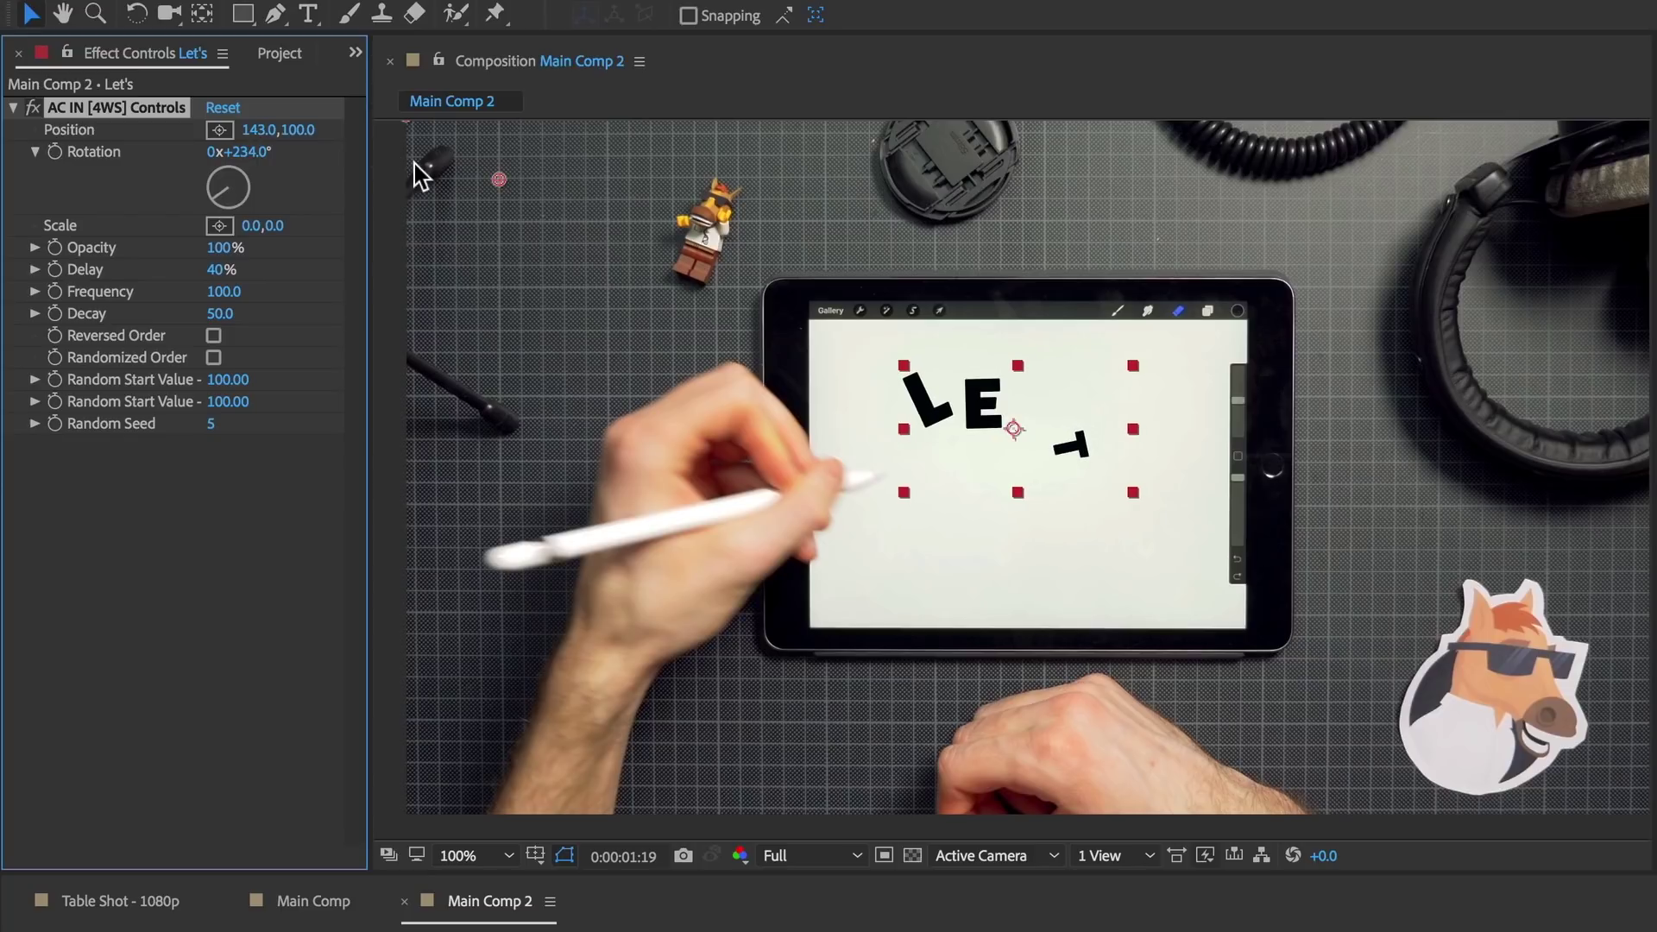
pyautogui.press('space')
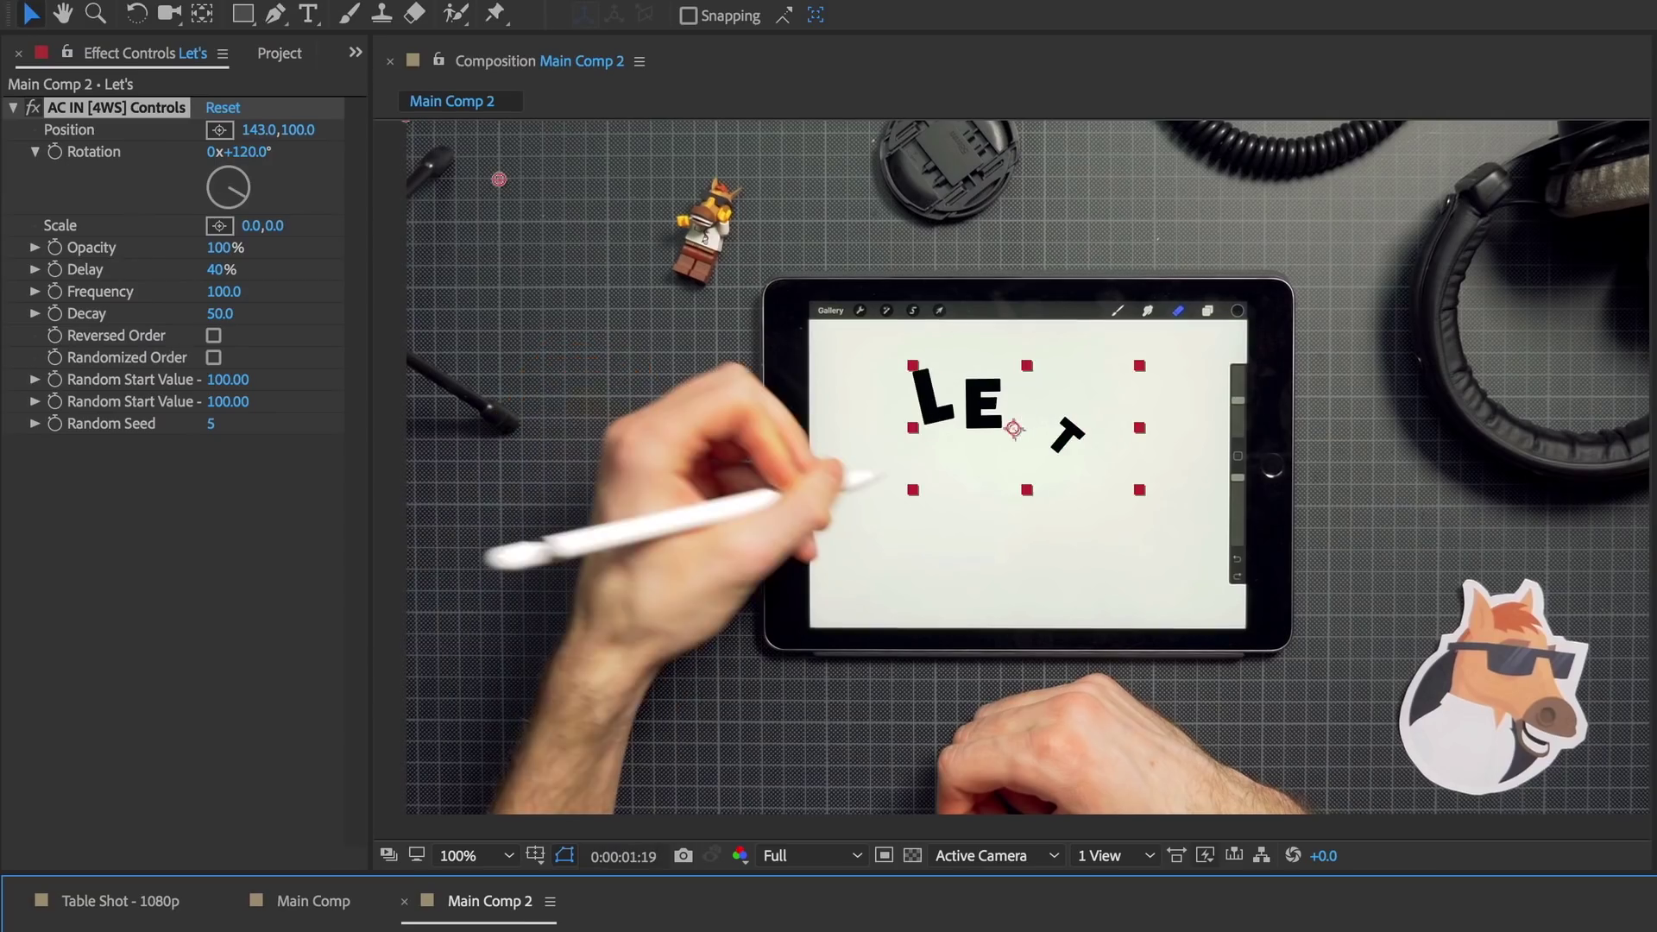
pyautogui.press('space')
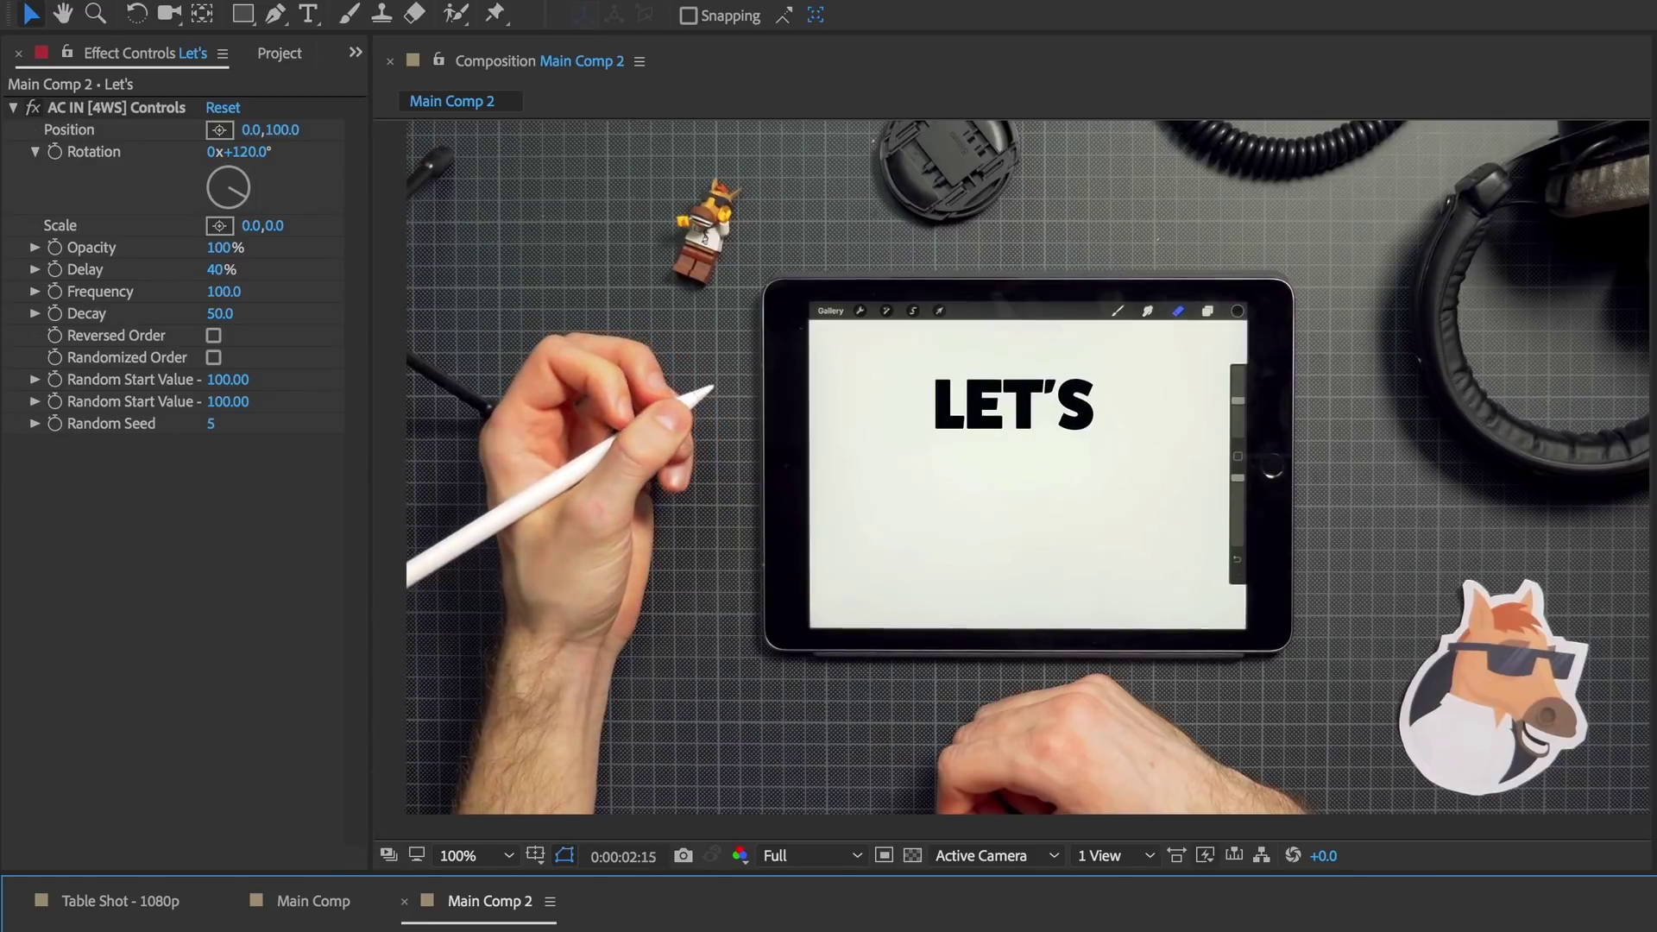
pyautogui.press('space')
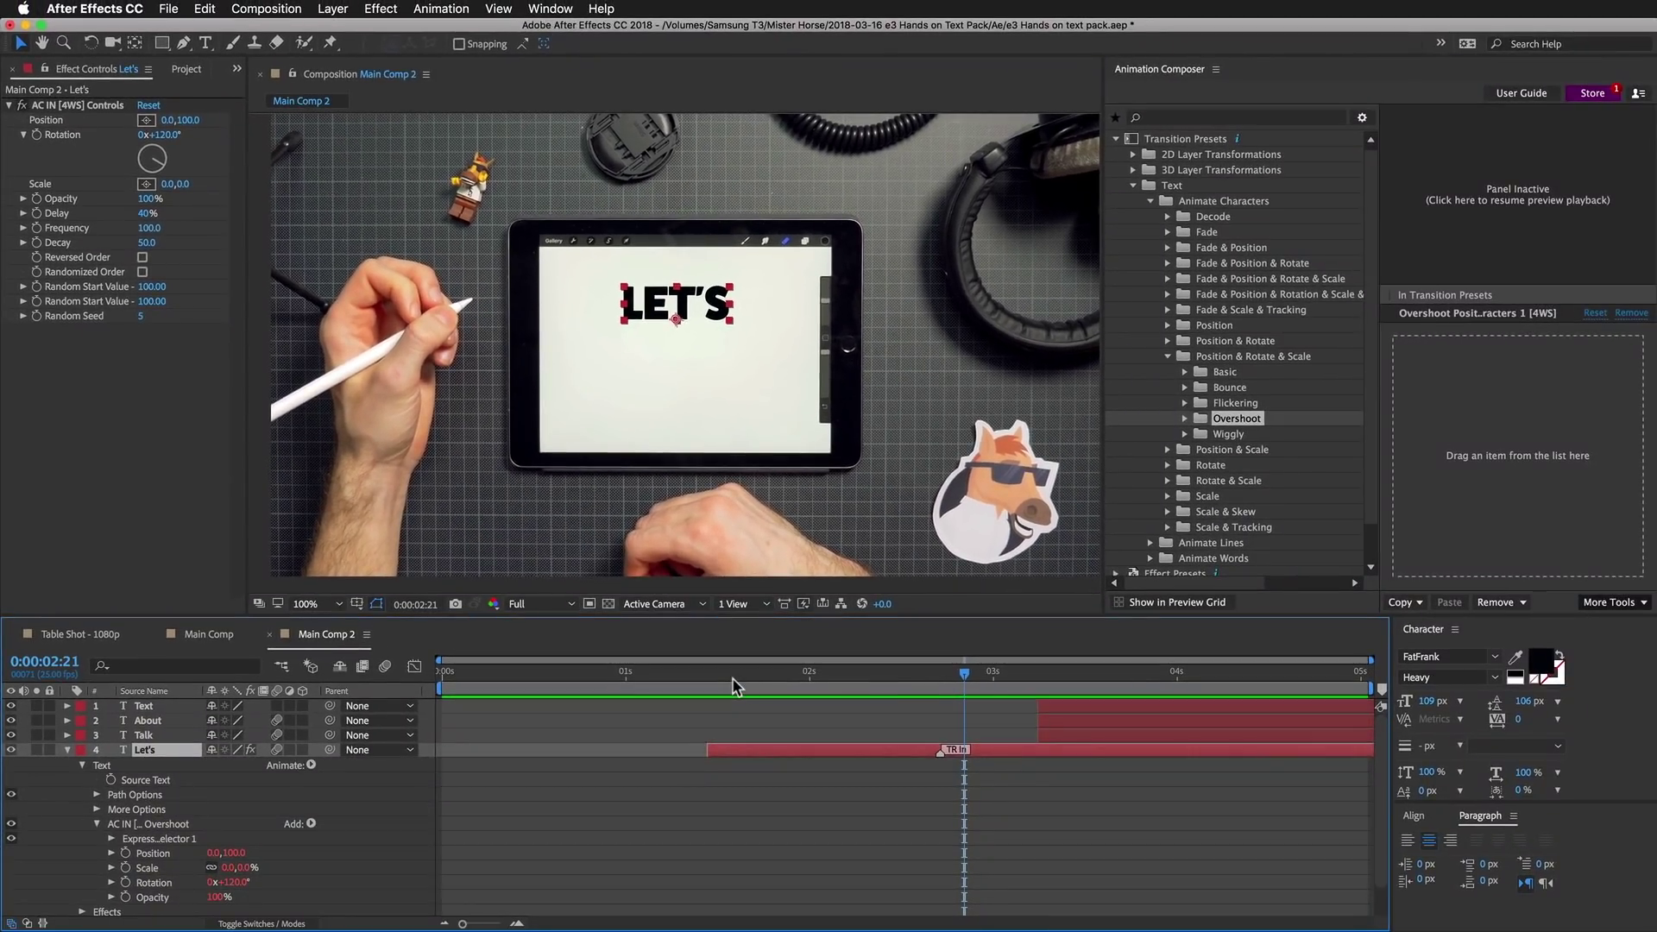
# Slide the About and Talk layers together so both start at about 2.3 s, with the current time at 0:00:02:15
pyautogui.click(1071, 722)
pyautogui.keyDown('shift'); pyautogui.click(1073, 733); pyautogui.keyUp('shift')
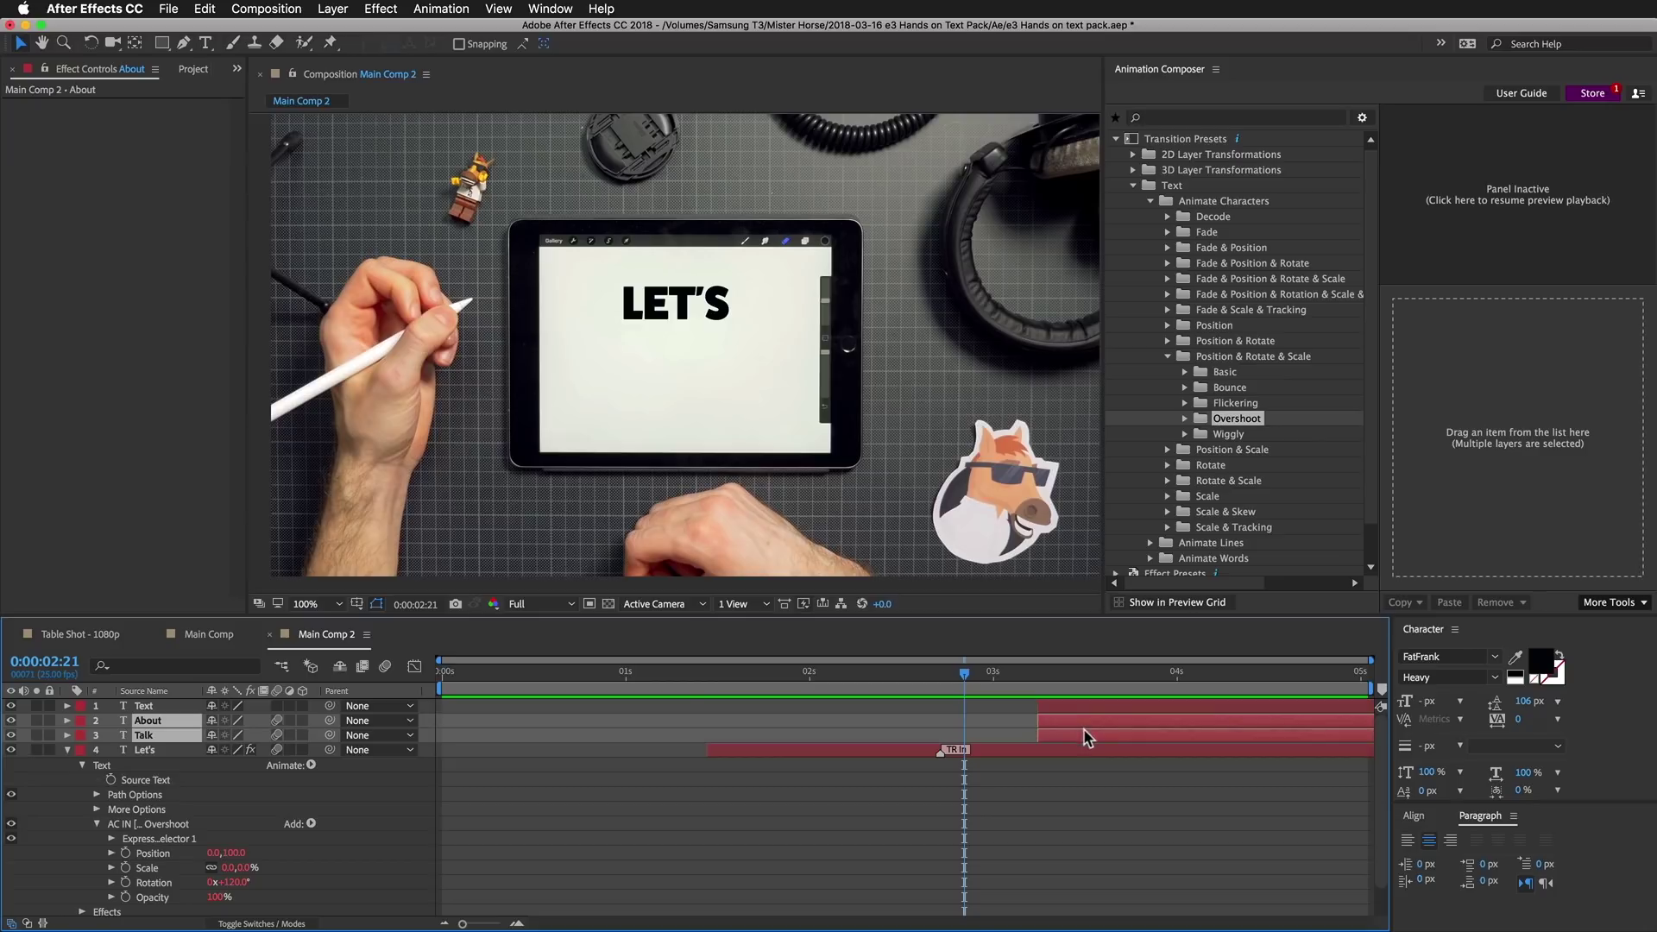
pyautogui.moveTo(1084, 728); pyautogui.dragTo(921, 682)
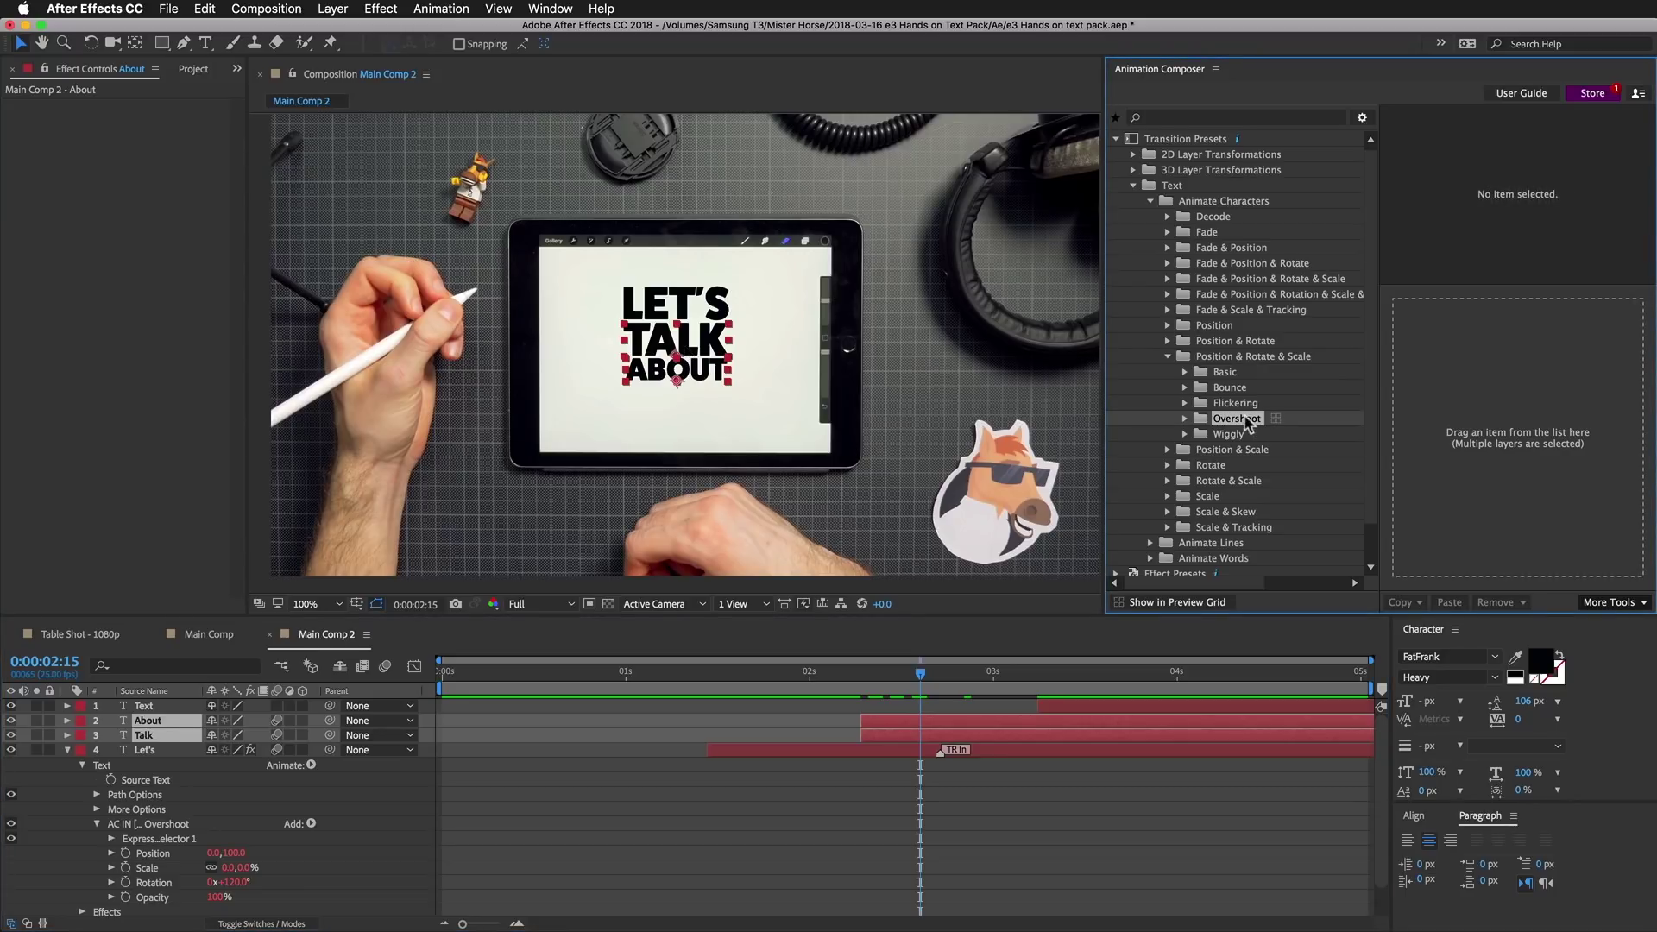
# Open the Basic presets under Animate Lines, Position in the text transition presets
pyautogui.scroll(-2, 1366, 395)
pyautogui.click(1198, 509)
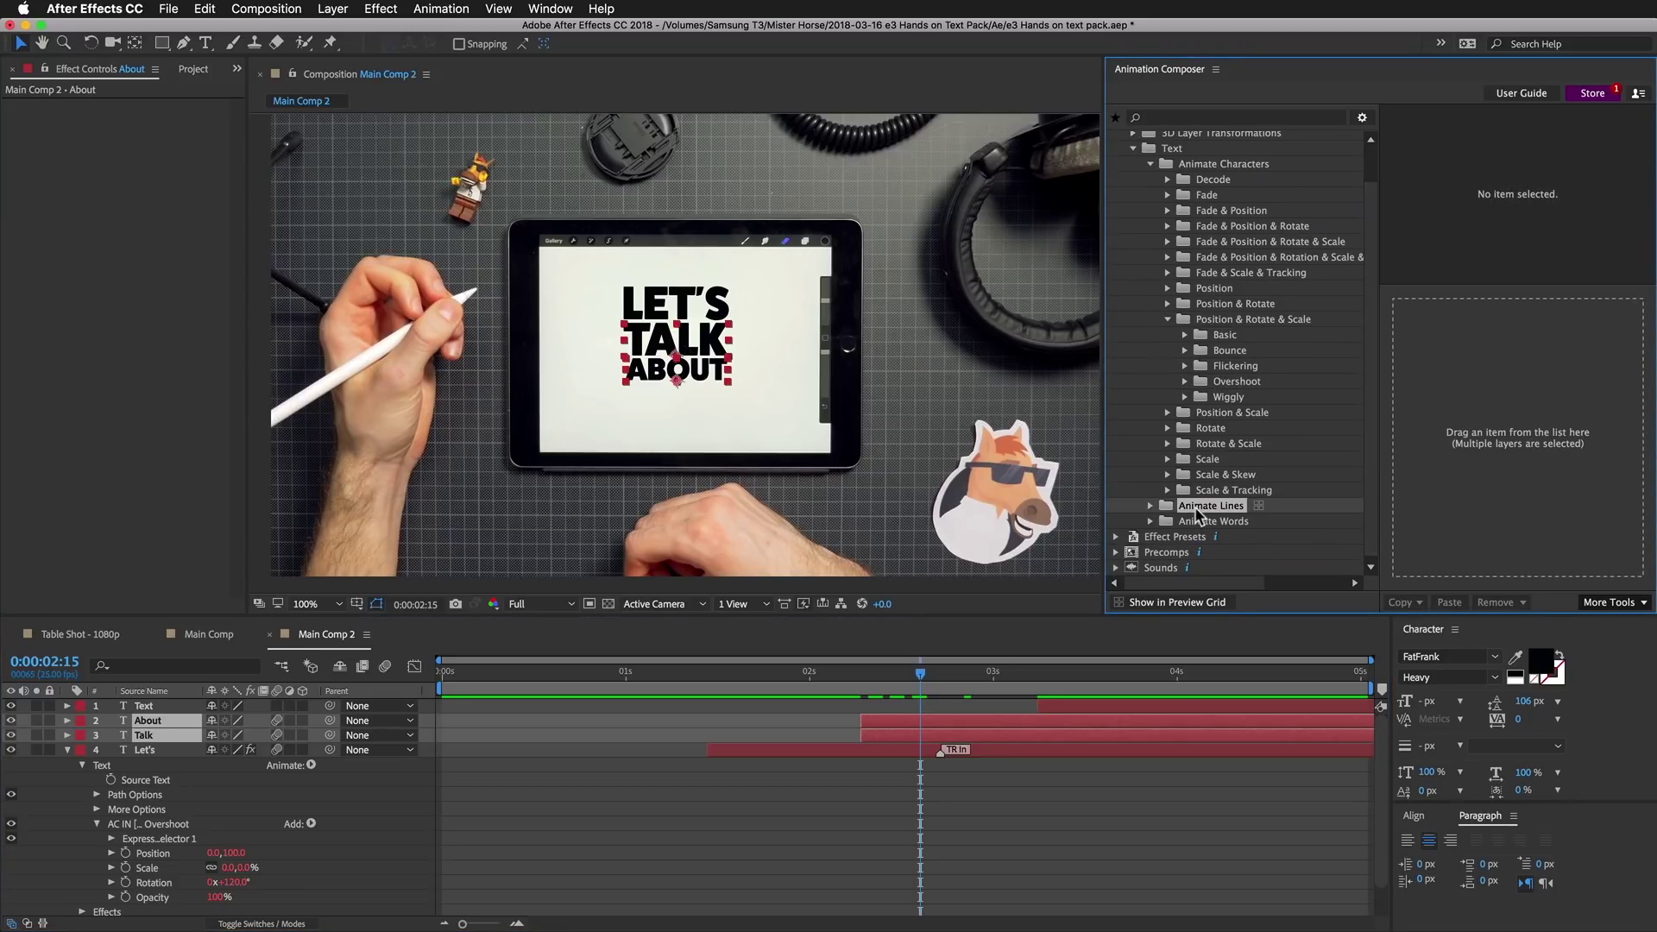
pyautogui.click(1153, 512)
pyautogui.scroll(-5, 1373, 455)
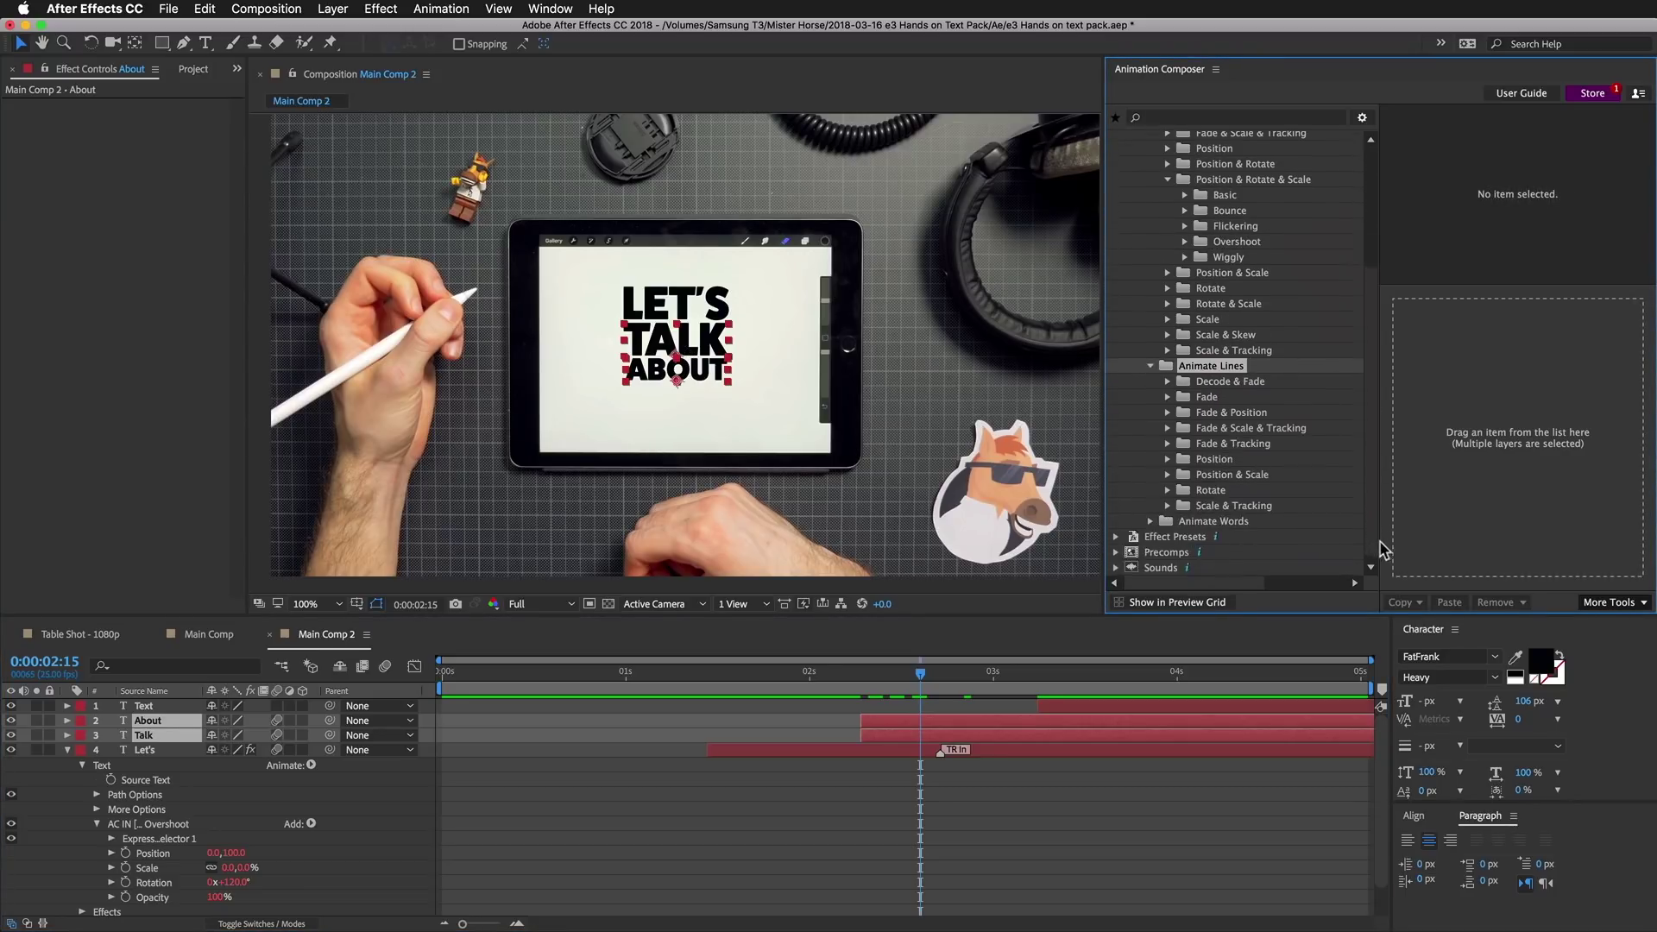
pyautogui.click(1210, 460)
pyautogui.click(1167, 460)
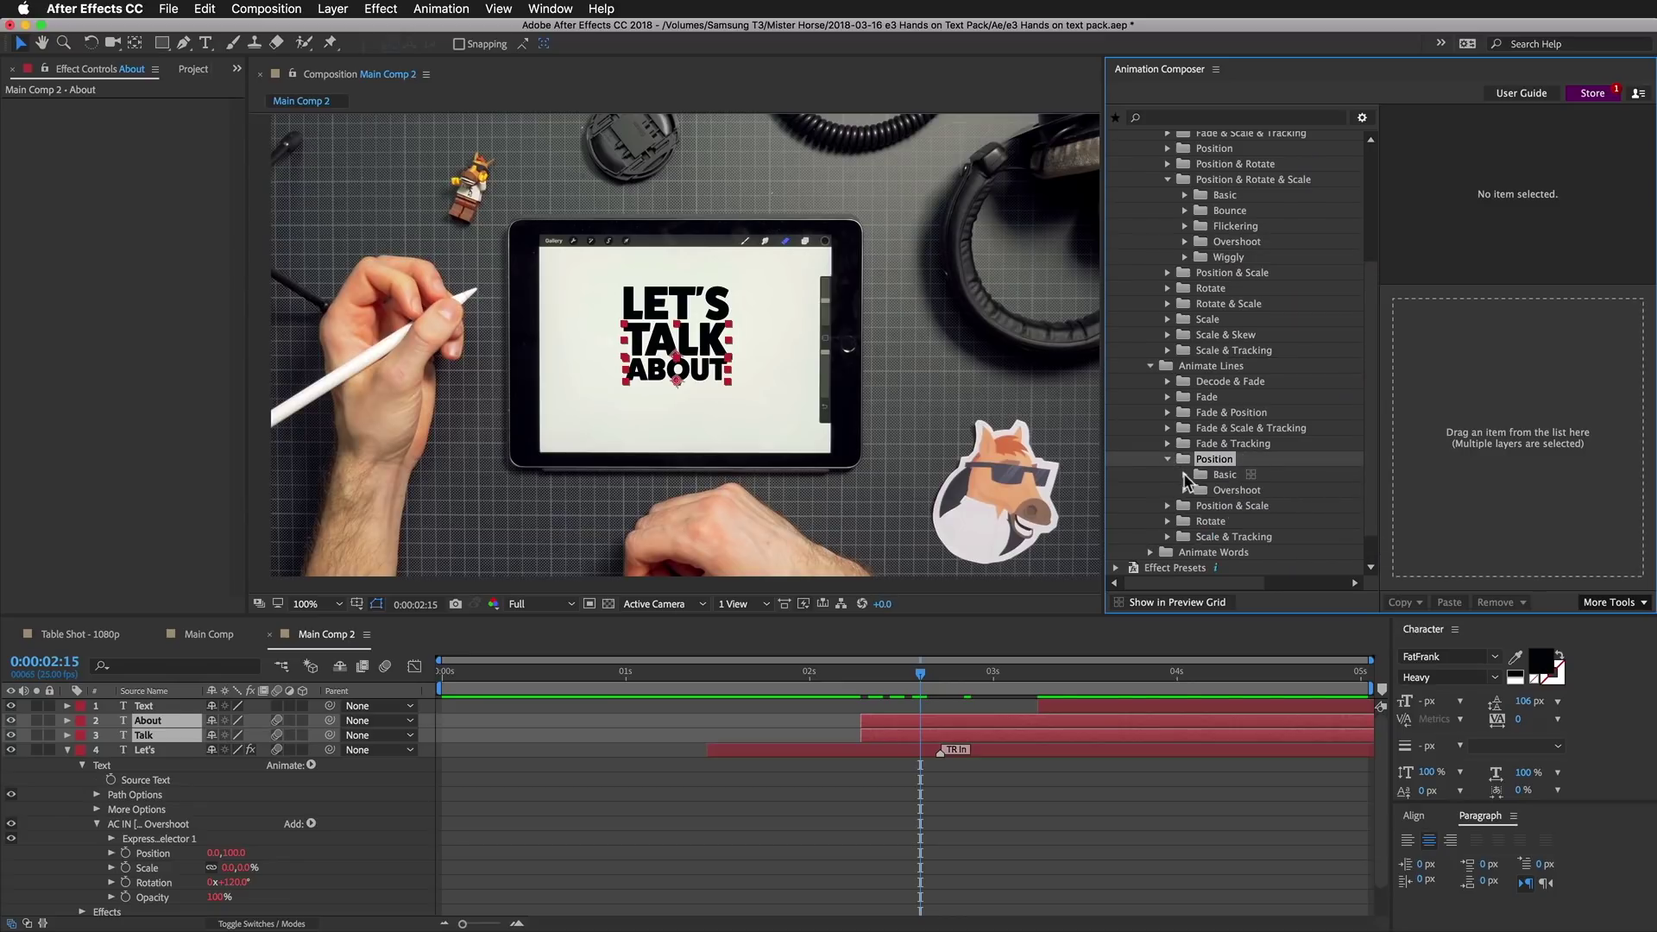
pyautogui.click(1184, 475)
pyautogui.scroll(-6, 1373, 431)
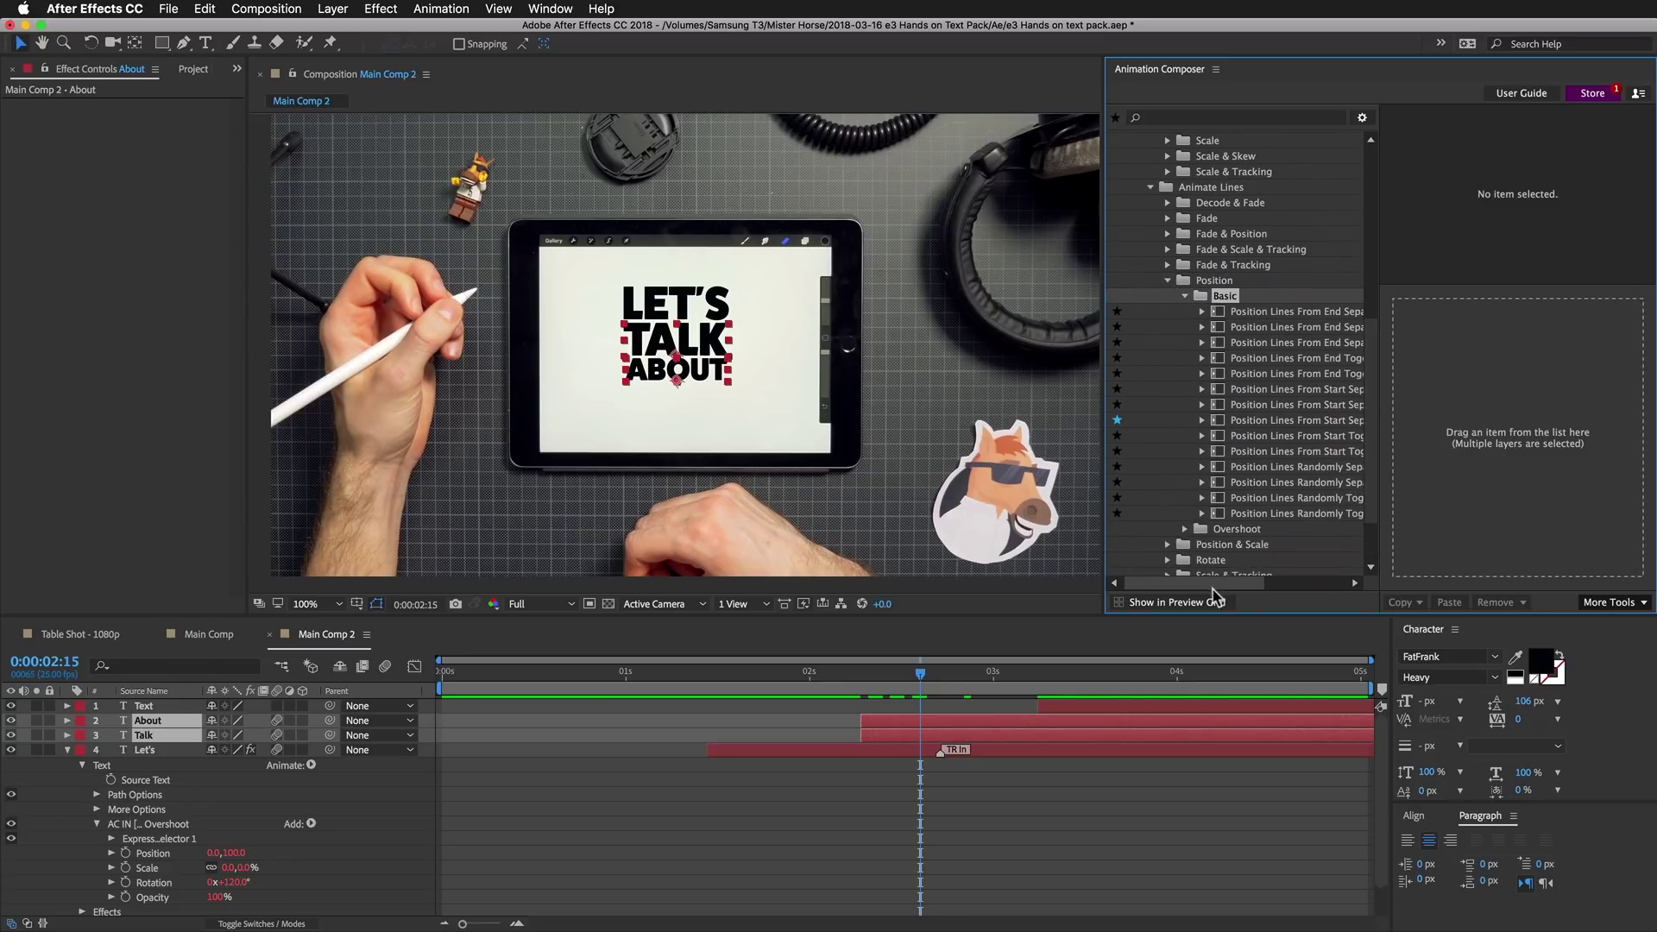
# Apply the Right variant of Position Lines From Start Separately 3 as the in transition on the About and Talk layers
pyautogui.hscroll(3, 1256, 592)
pyautogui.hscroll(-3, 1262, 592)
pyautogui.click(1244, 421)
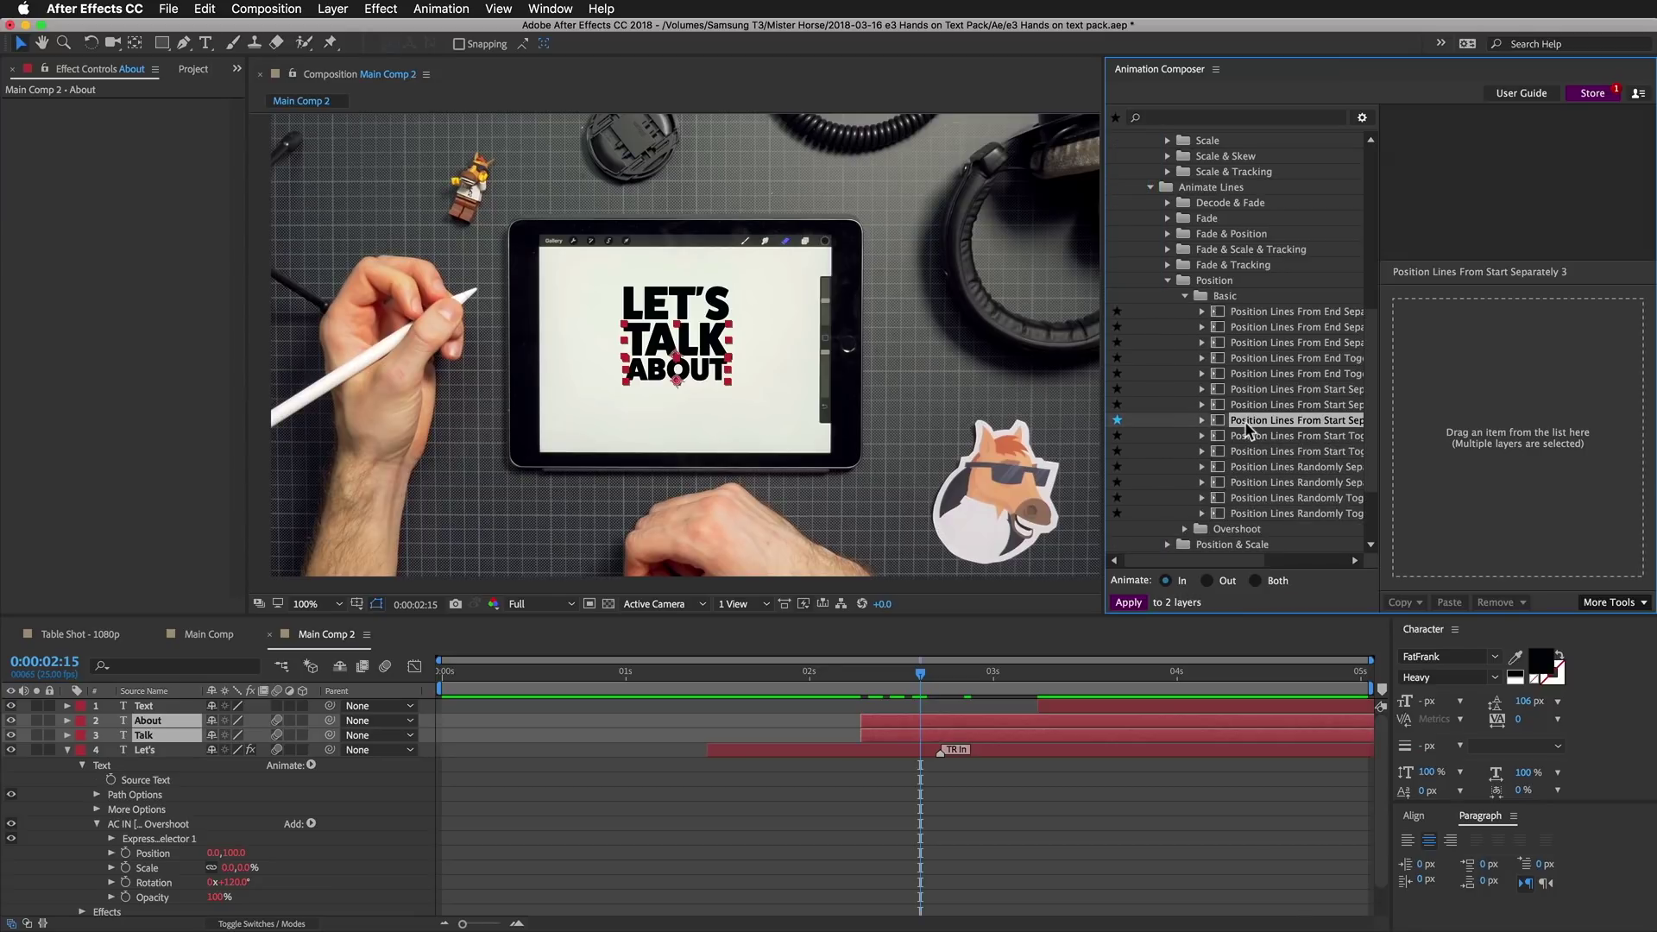
pyautogui.click(1202, 420)
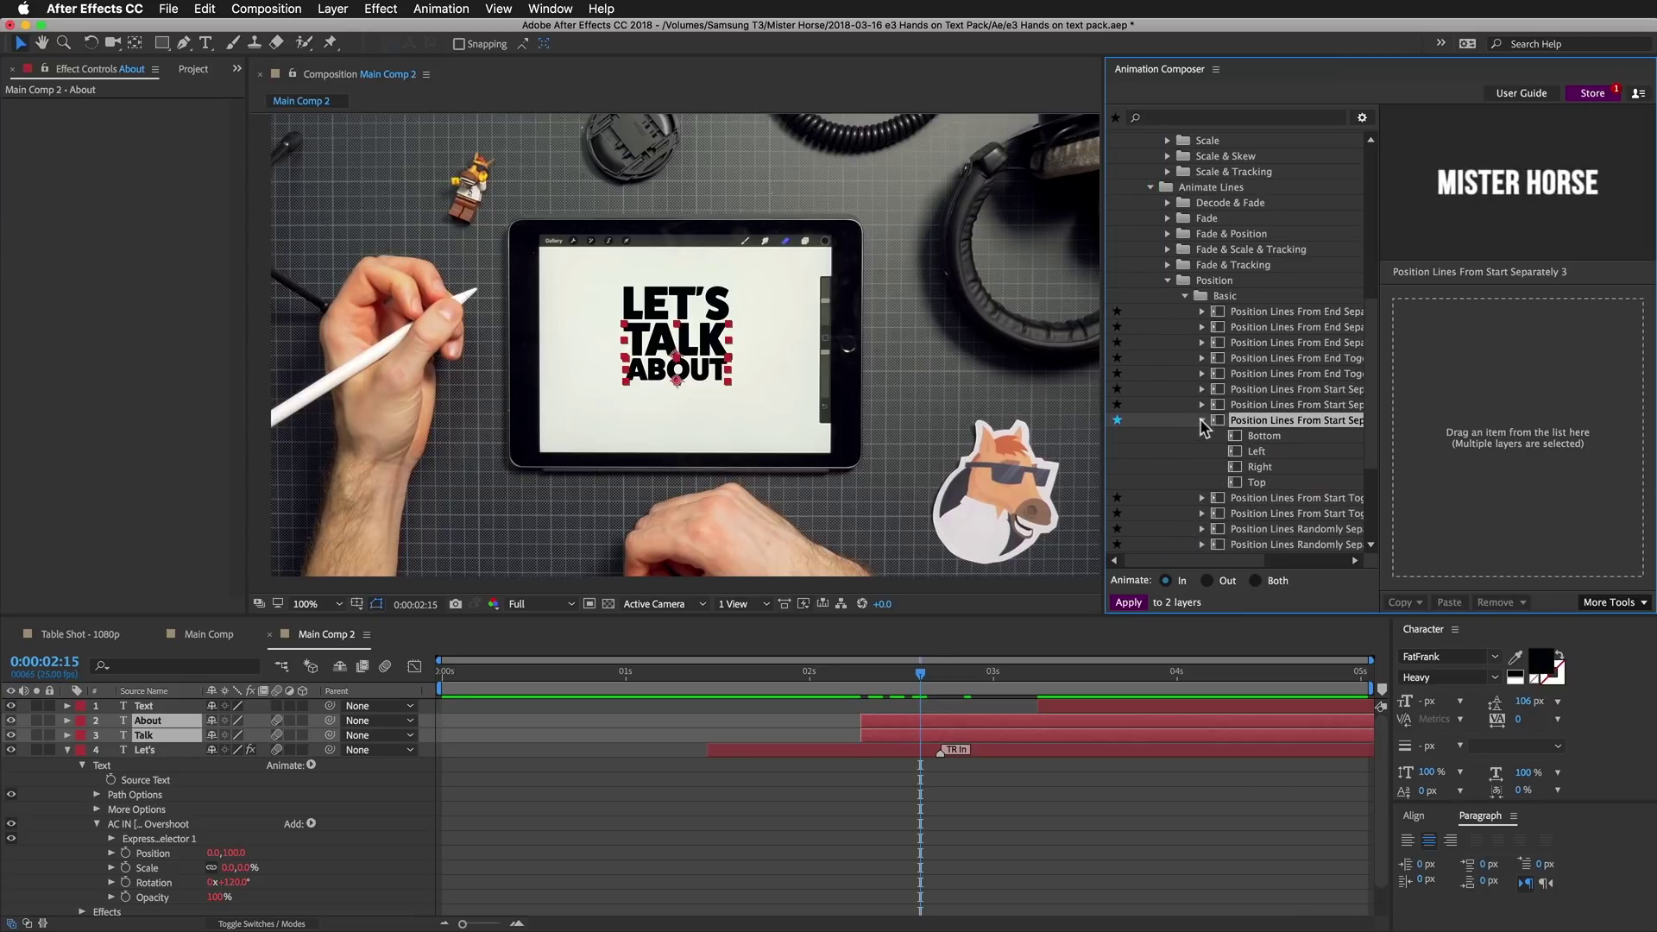
pyautogui.click(1256, 468)
pyautogui.moveTo(1258, 467); pyautogui.dragTo(1421, 445)
# Collapse the layer properties and preview the Talk and About line animation from 0:00:02:08
pyautogui.click(944, 729)
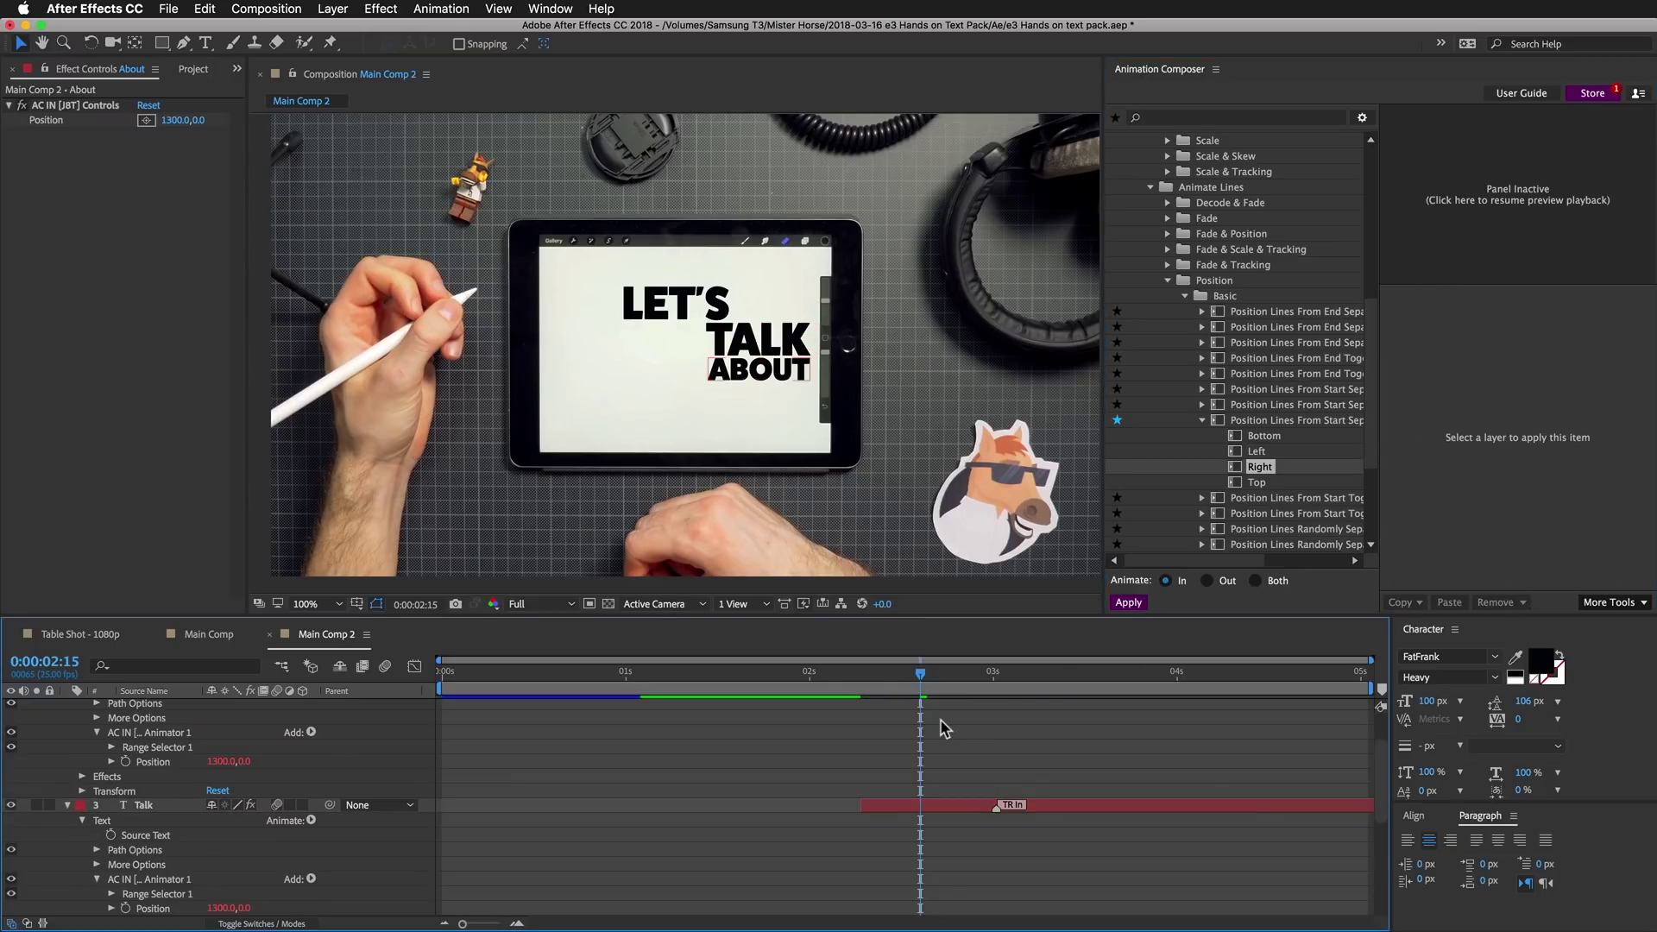
pyautogui.press('u')
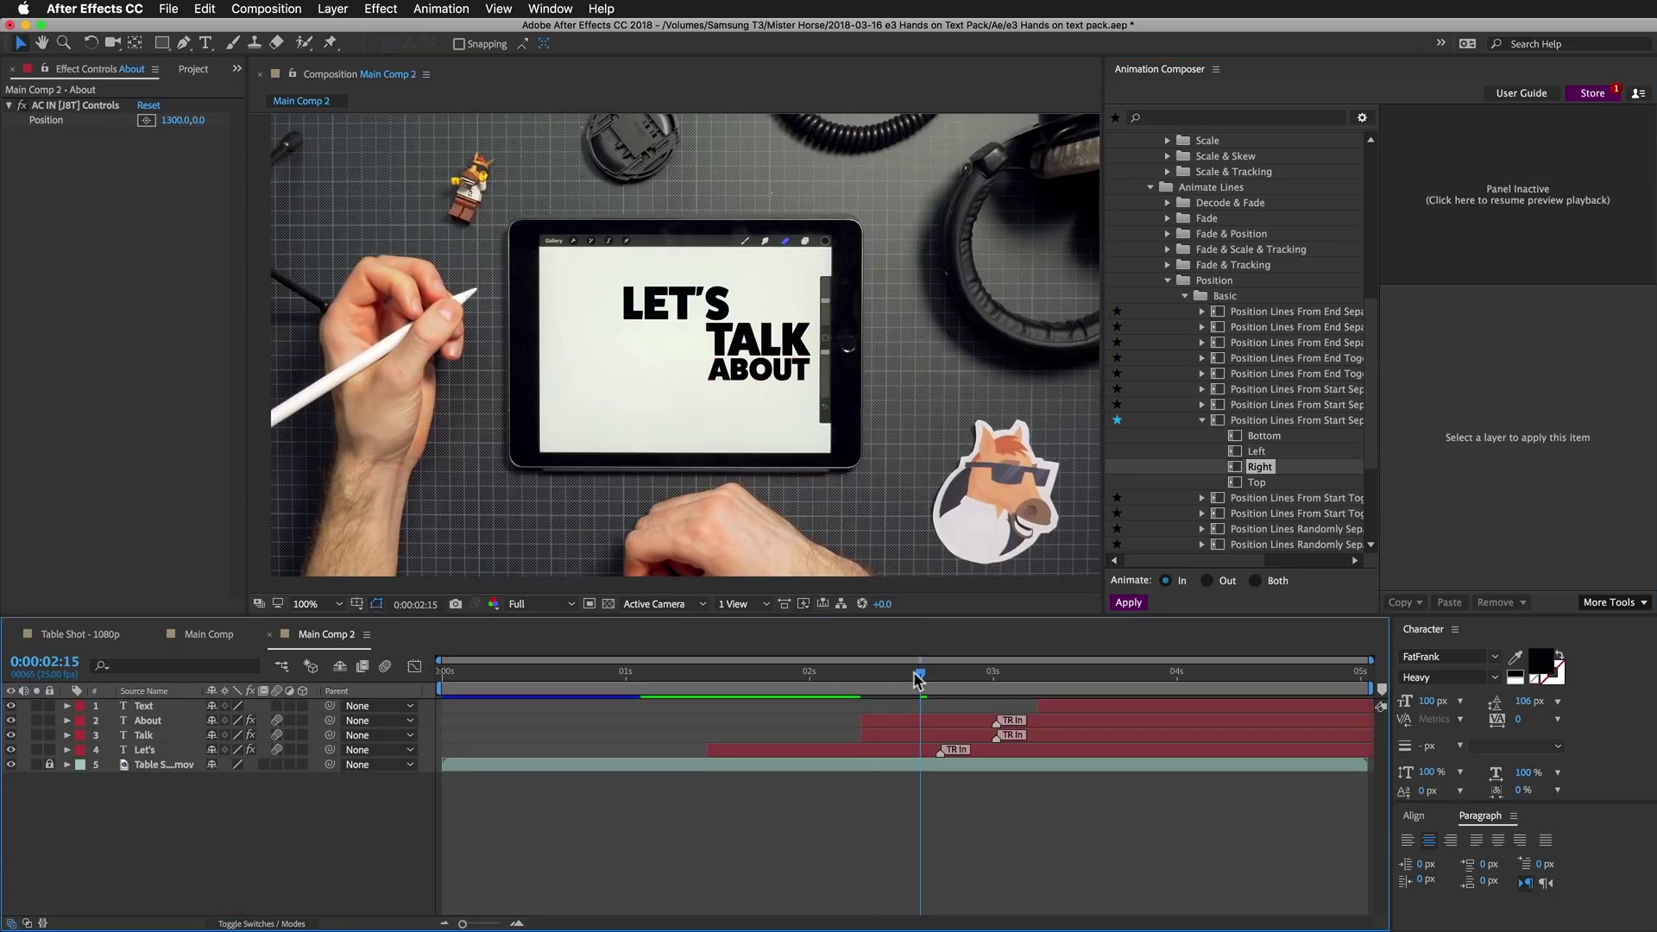
pyautogui.moveTo(917, 679); pyautogui.dragTo(870, 679)
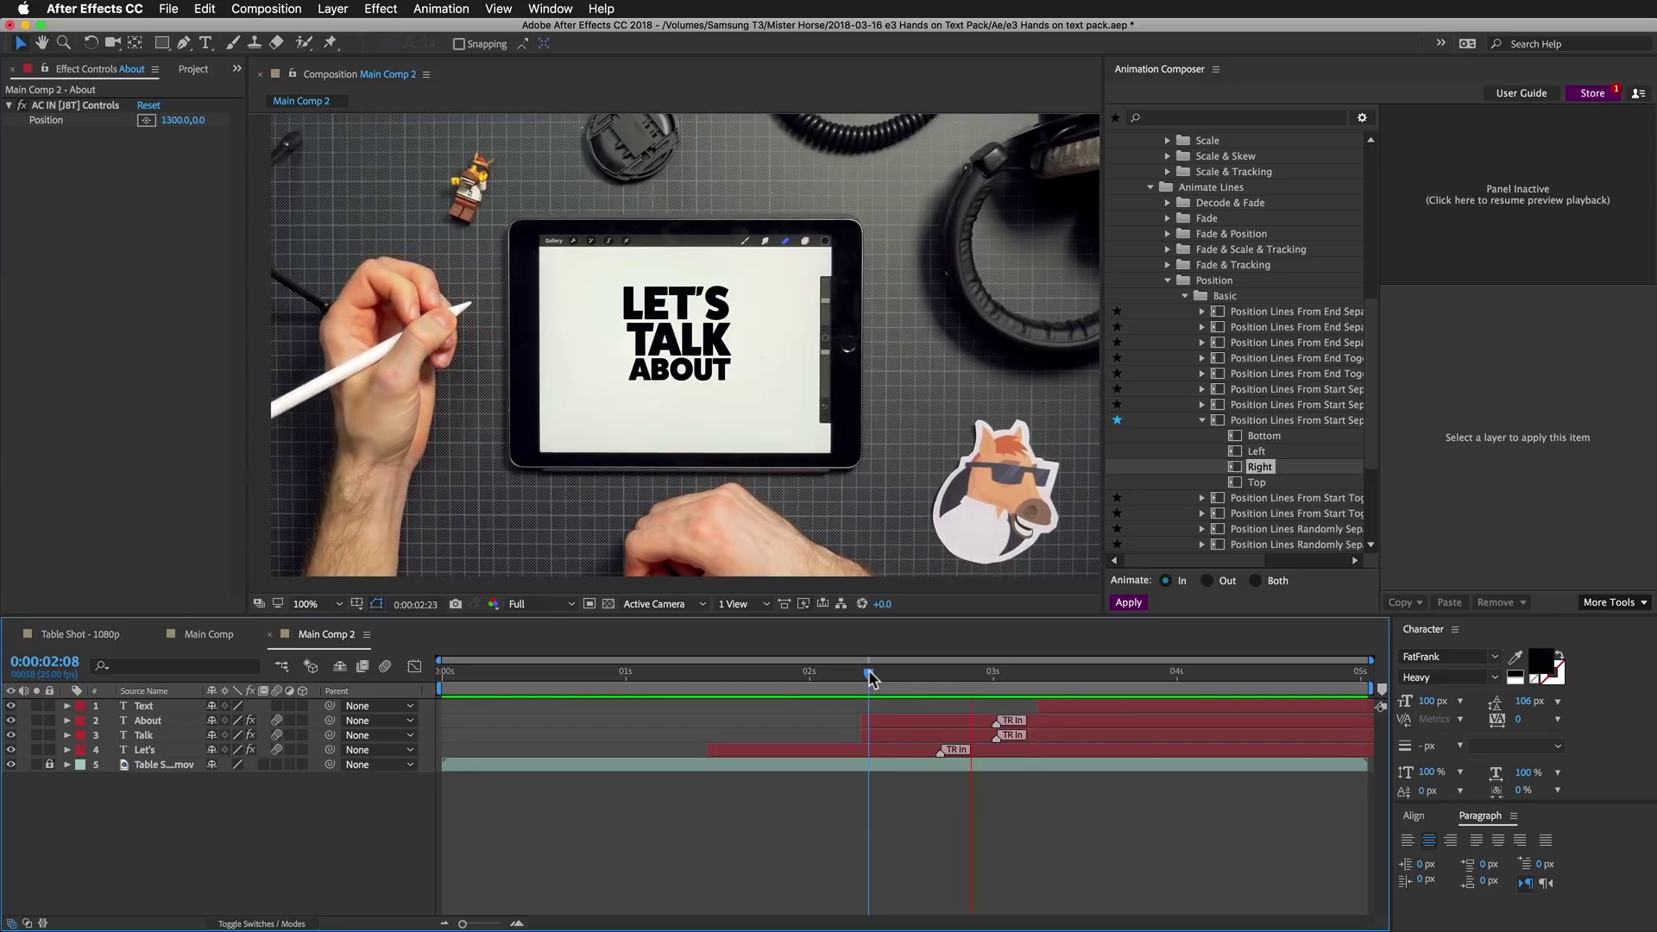
# Stagger the layers so Talk starts at about 2.0 s, About at about 2.2 s and Text at about 2.8 s
pyautogui.click(887, 732)
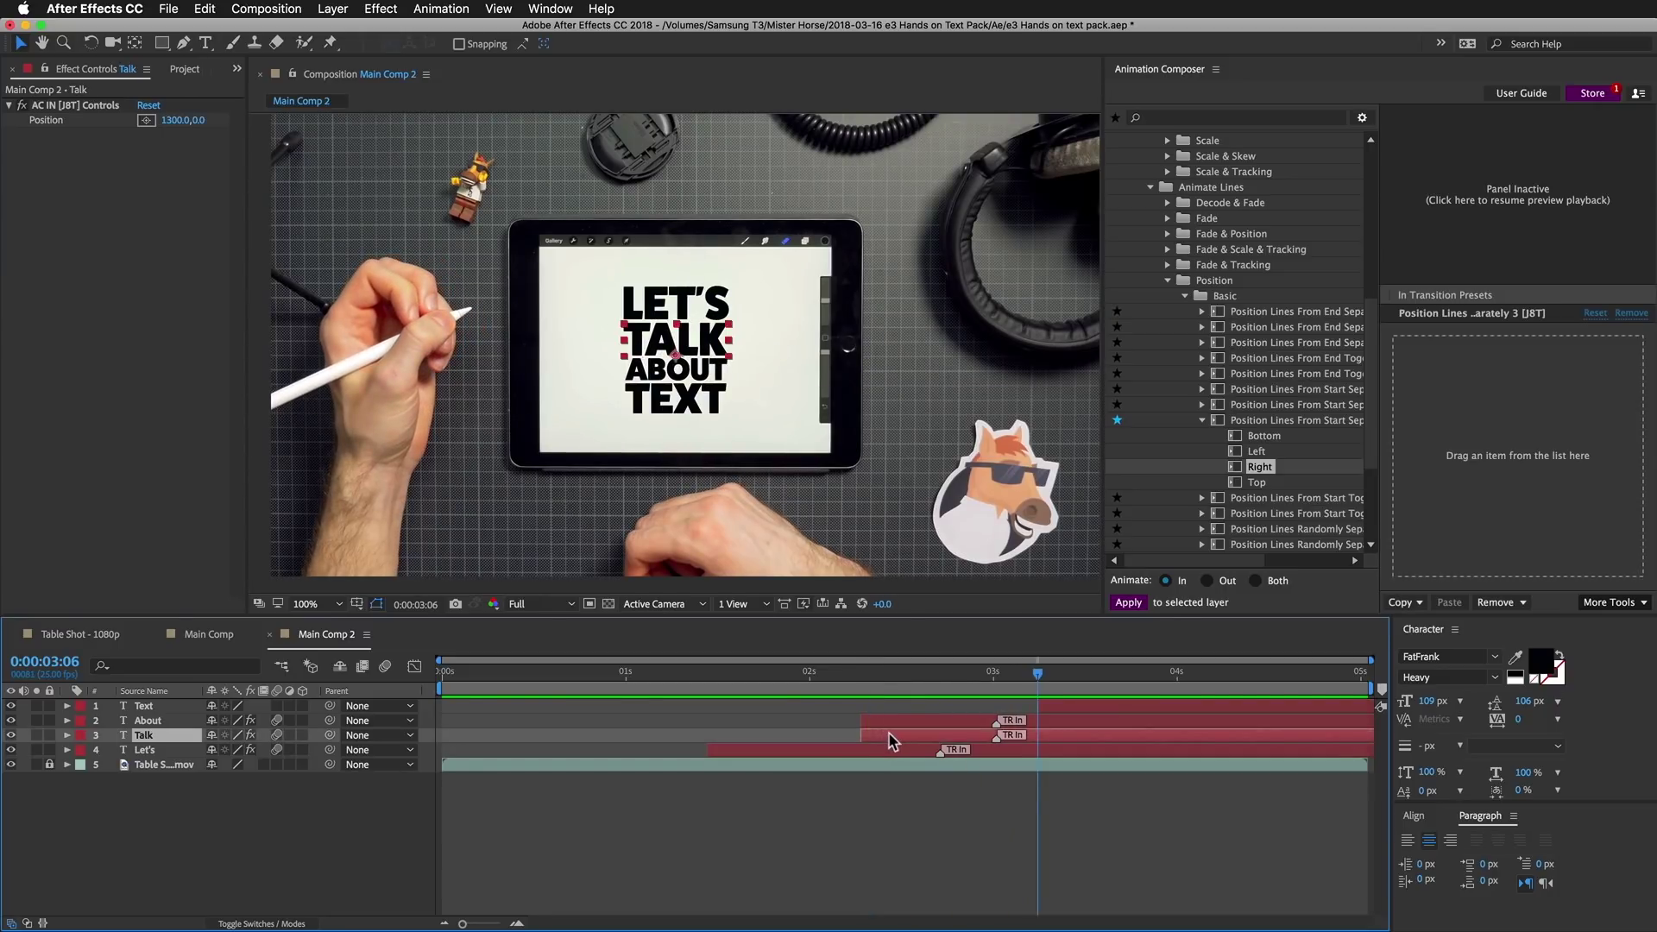
pyautogui.moveTo(888, 732); pyautogui.dragTo(844, 733)
pyautogui.click(824, 676)
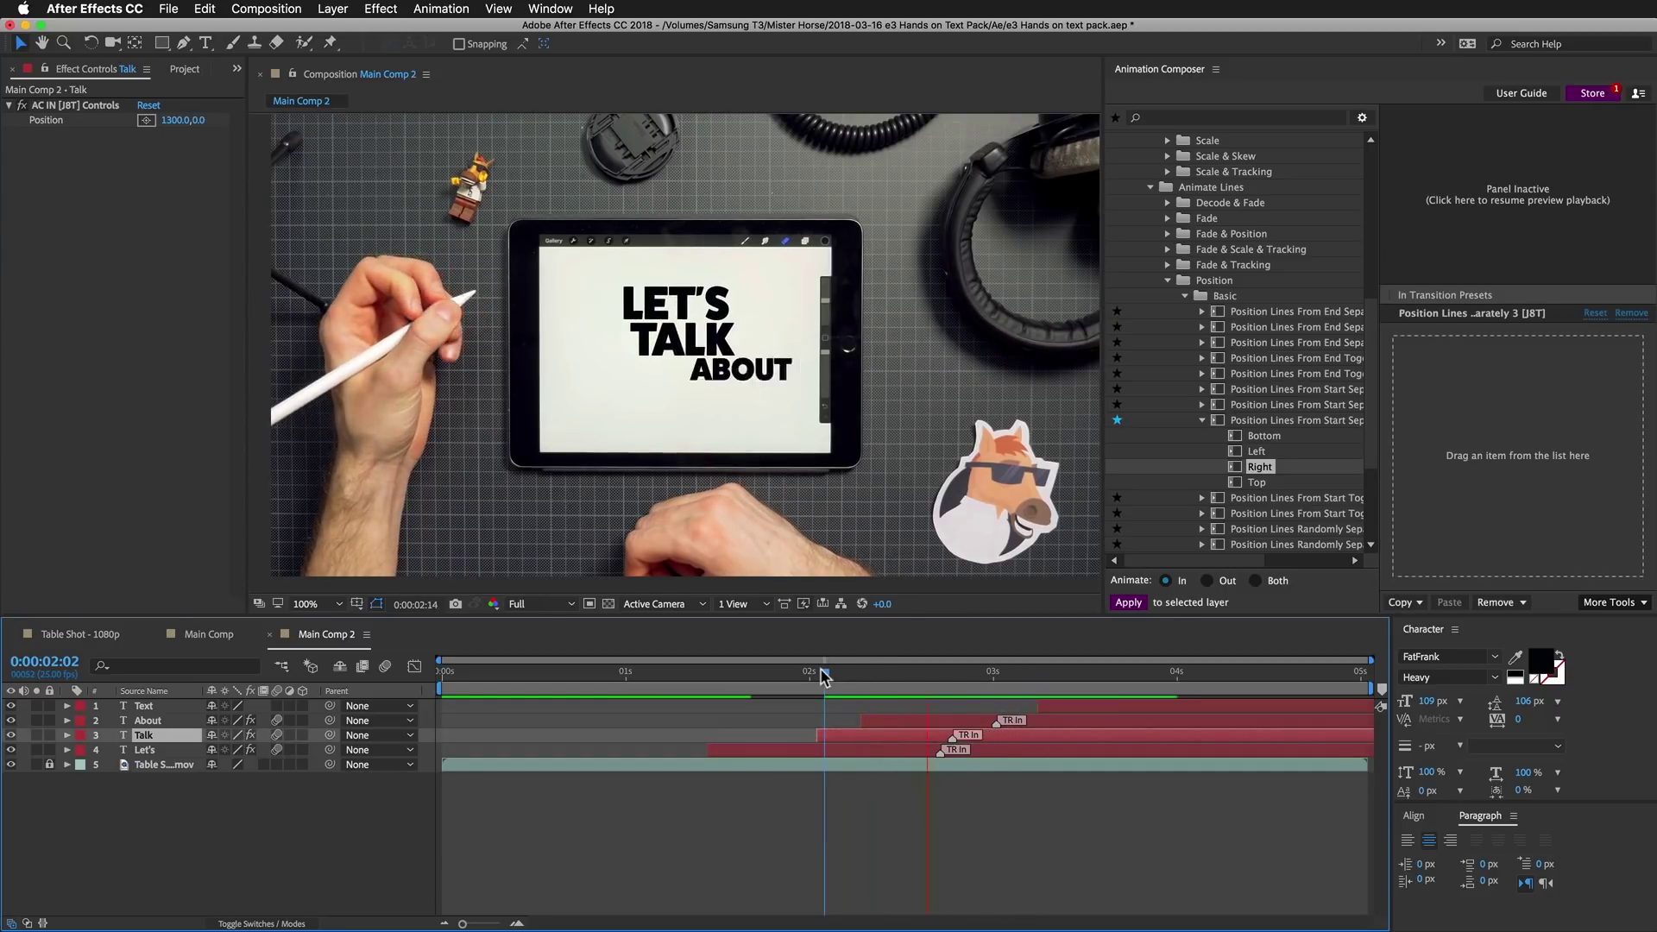
pyautogui.click(897, 725)
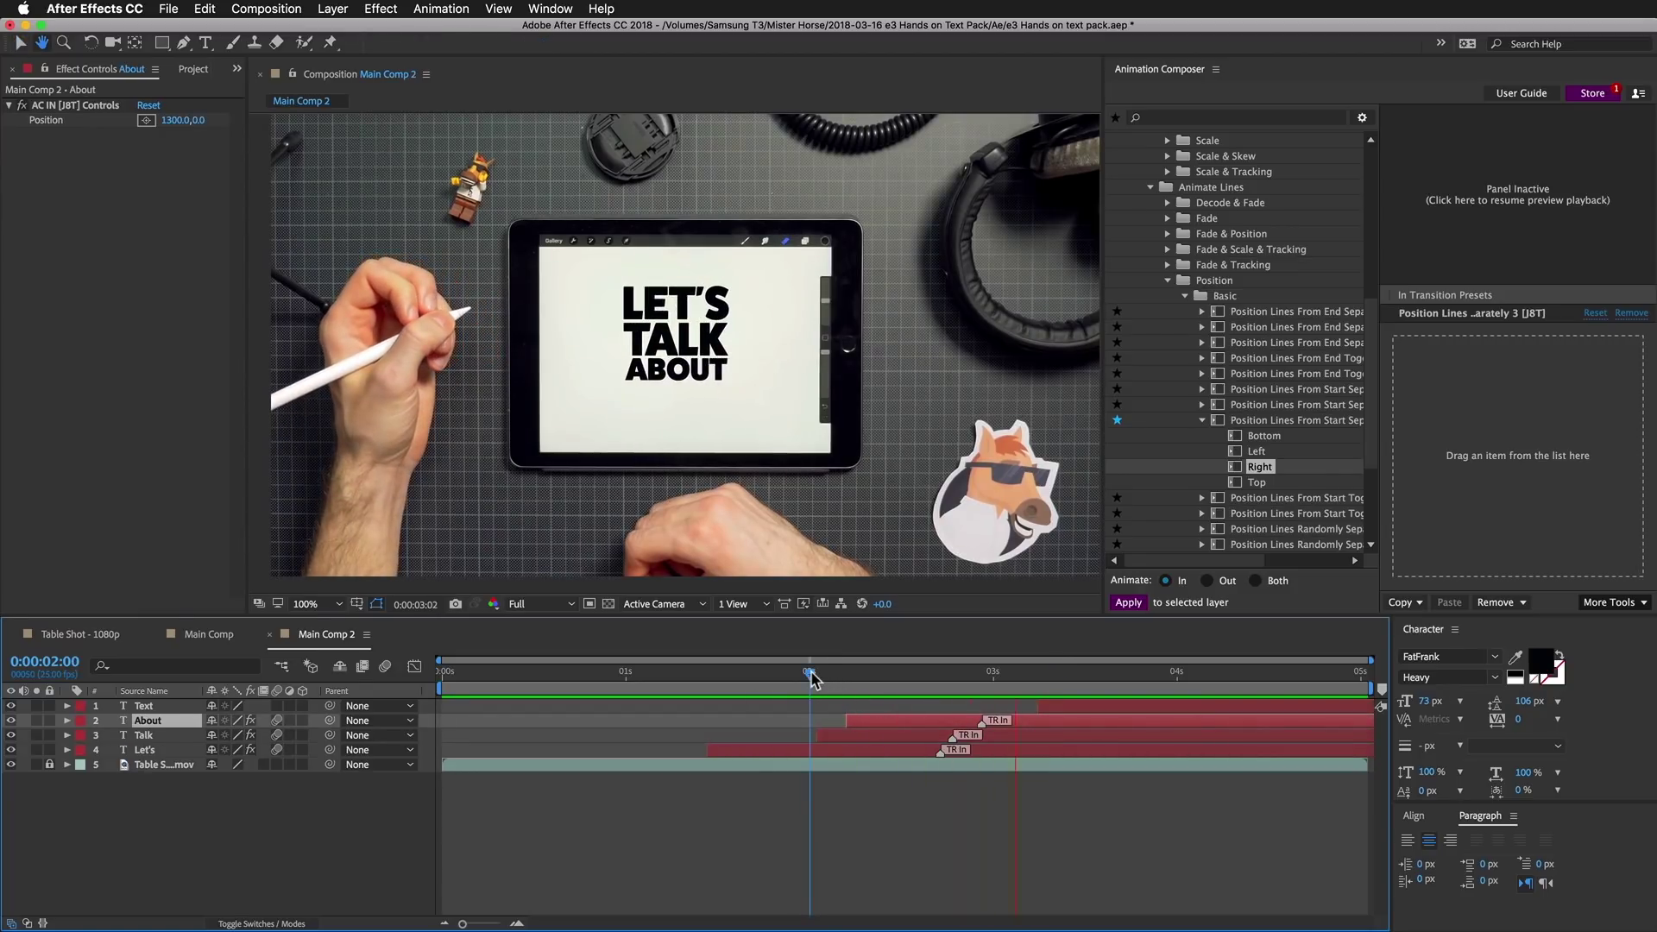
pyautogui.click(1075, 710)
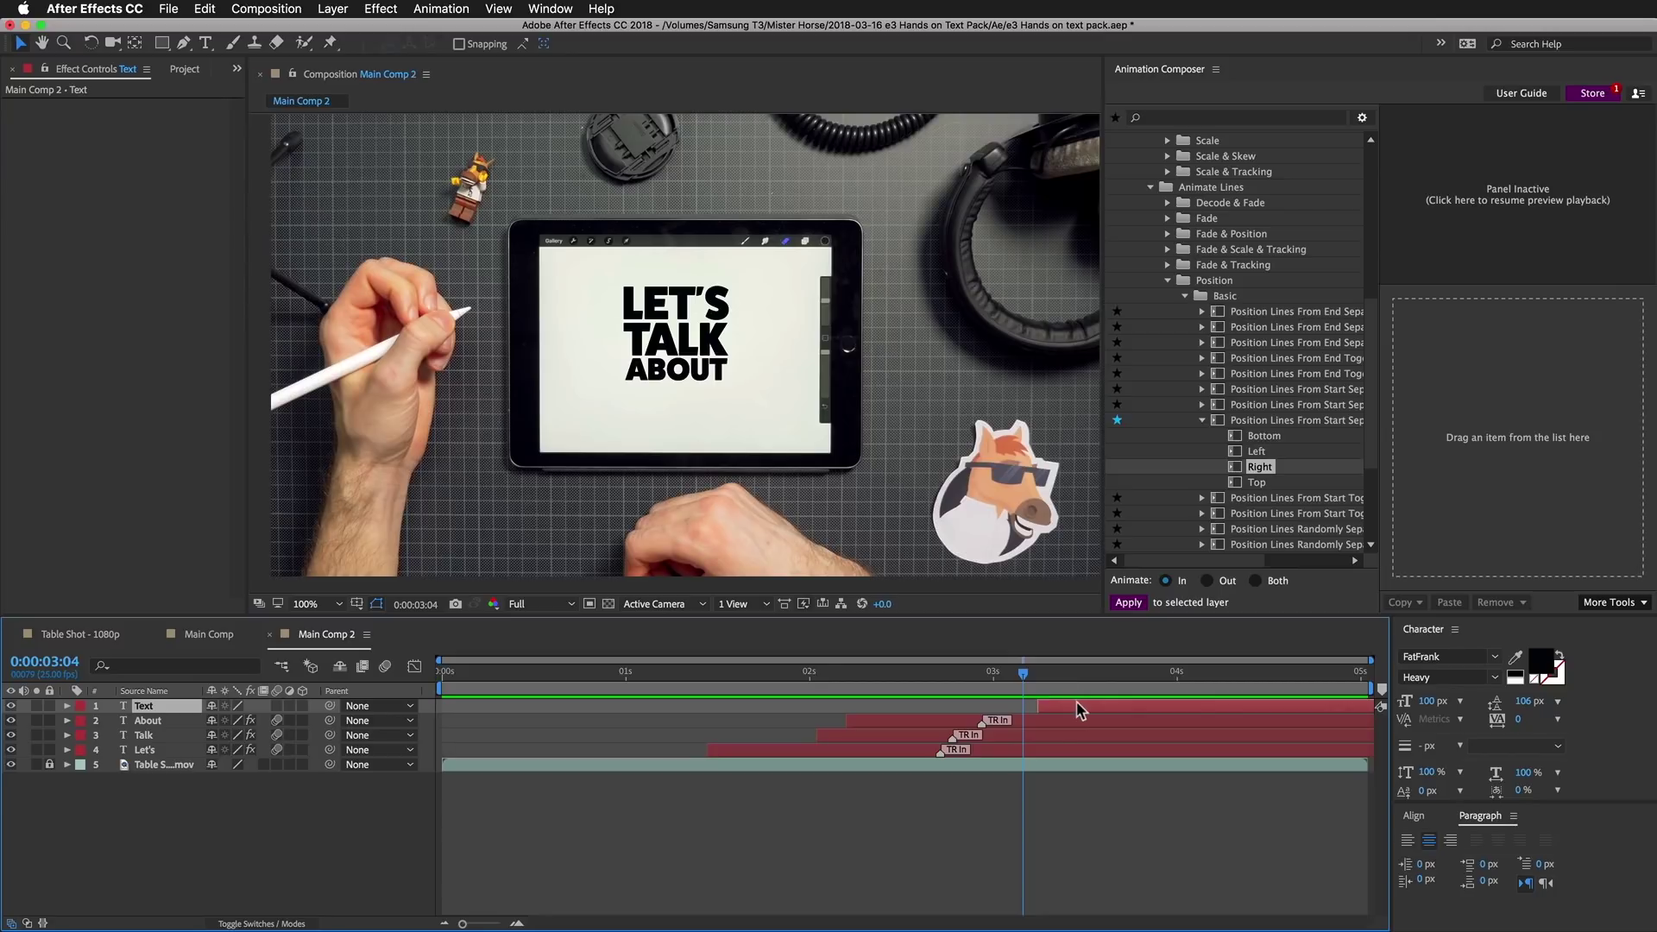
pyautogui.moveTo(1077, 710); pyautogui.dragTo(995, 712)
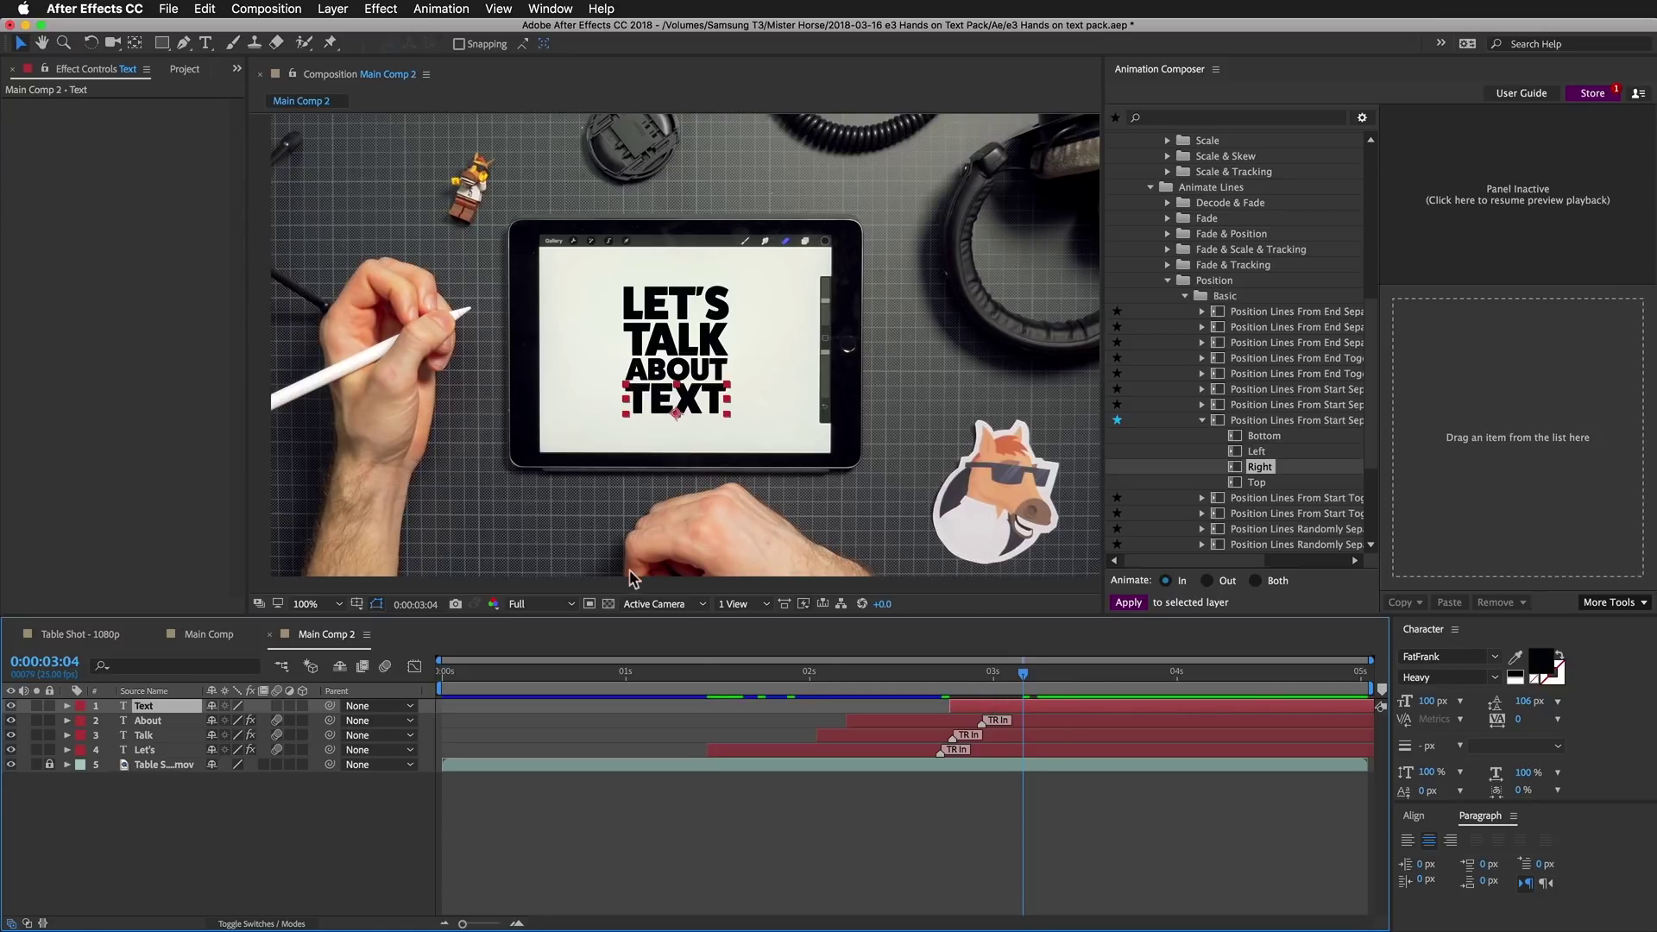
# From the preview grid of Animate Characters, Position, Basic, apply Position Characters From Start, Bottom, as the Text layer's in transition
pyautogui.moveTo(1368, 413); pyautogui.dragTo(1366, 262)
pyautogui.doubleClick(1200, 328)
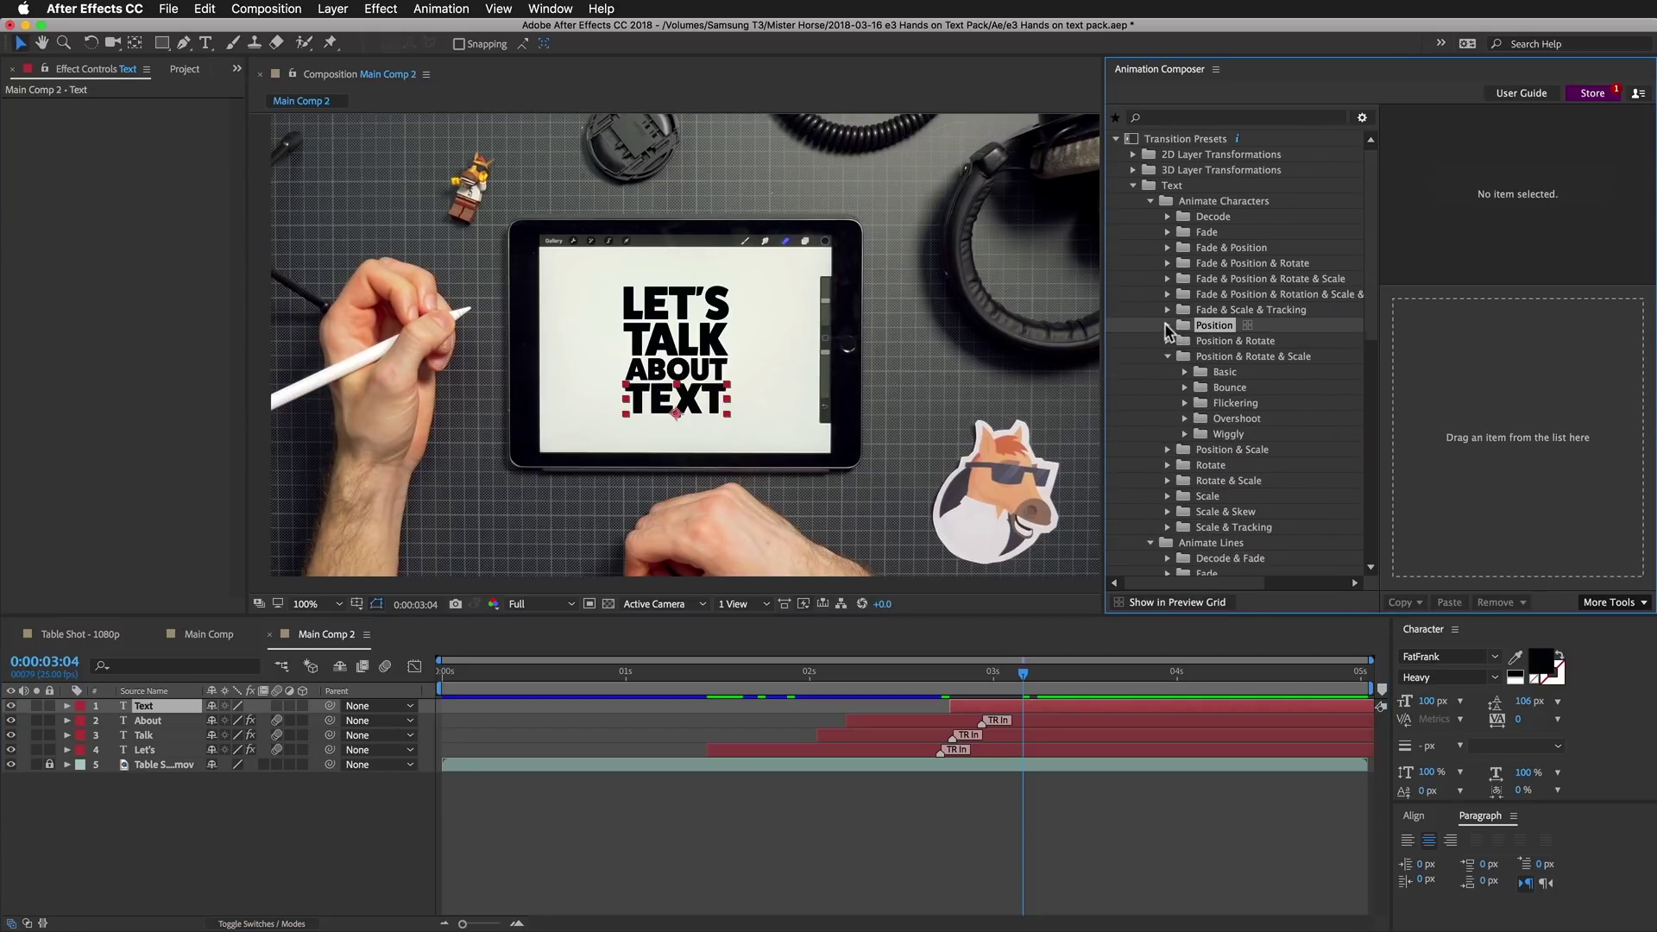
pyautogui.click(1227, 342)
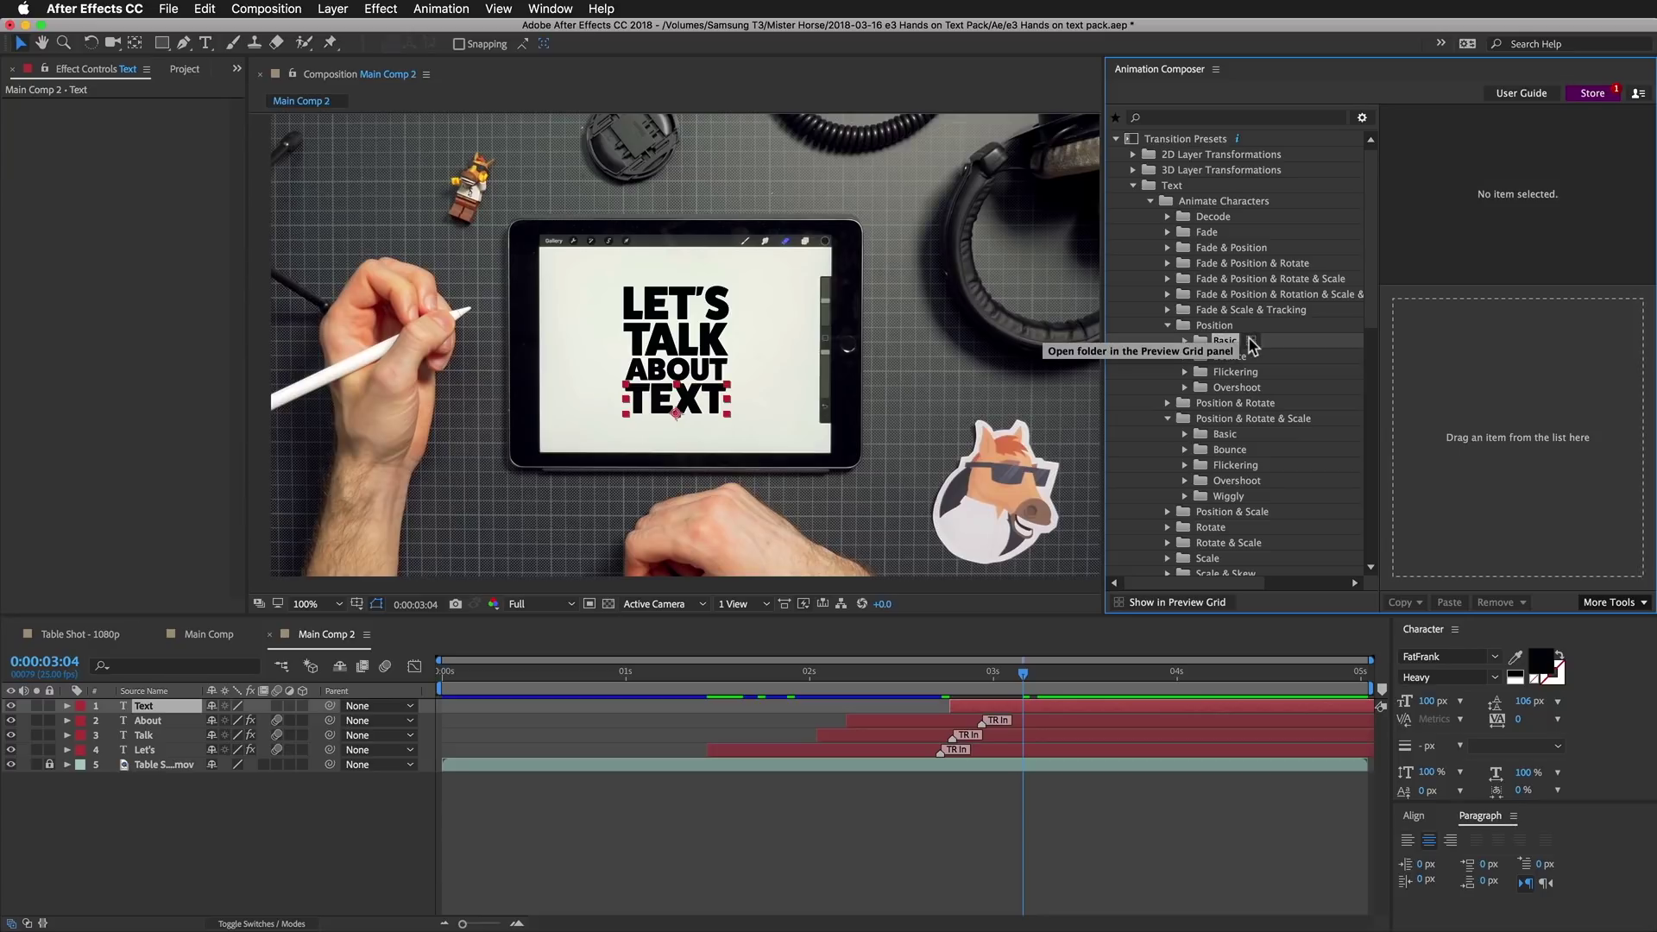
pyautogui.click(1253, 343)
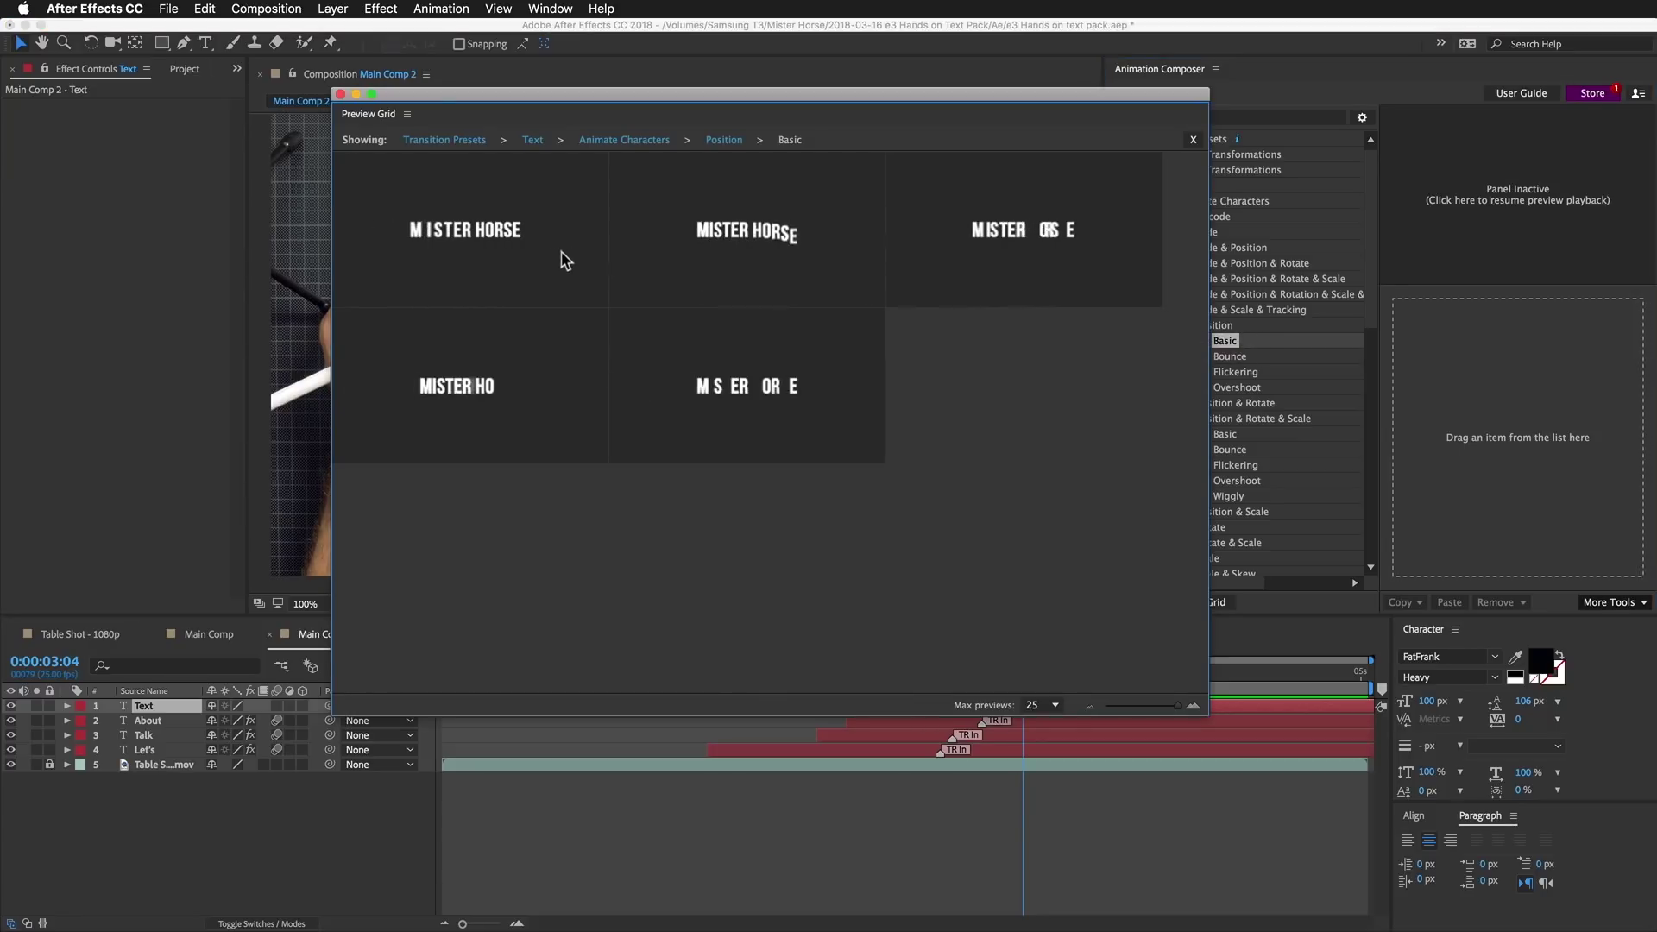
pyautogui.click(738, 245)
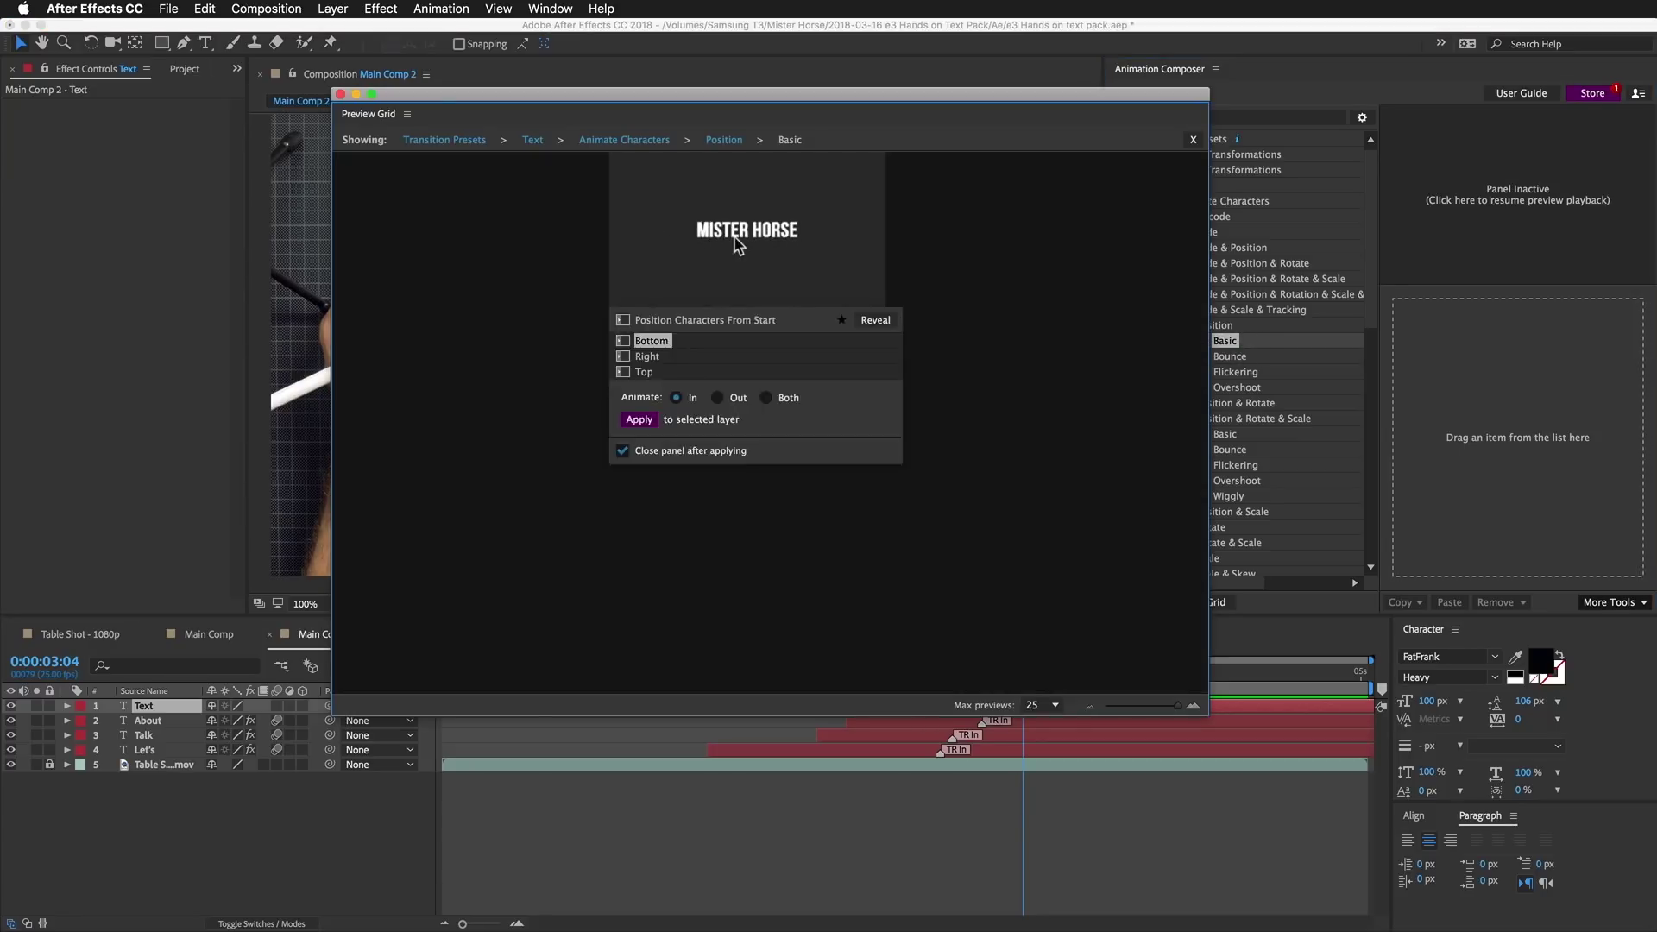
pyautogui.click(638, 420)
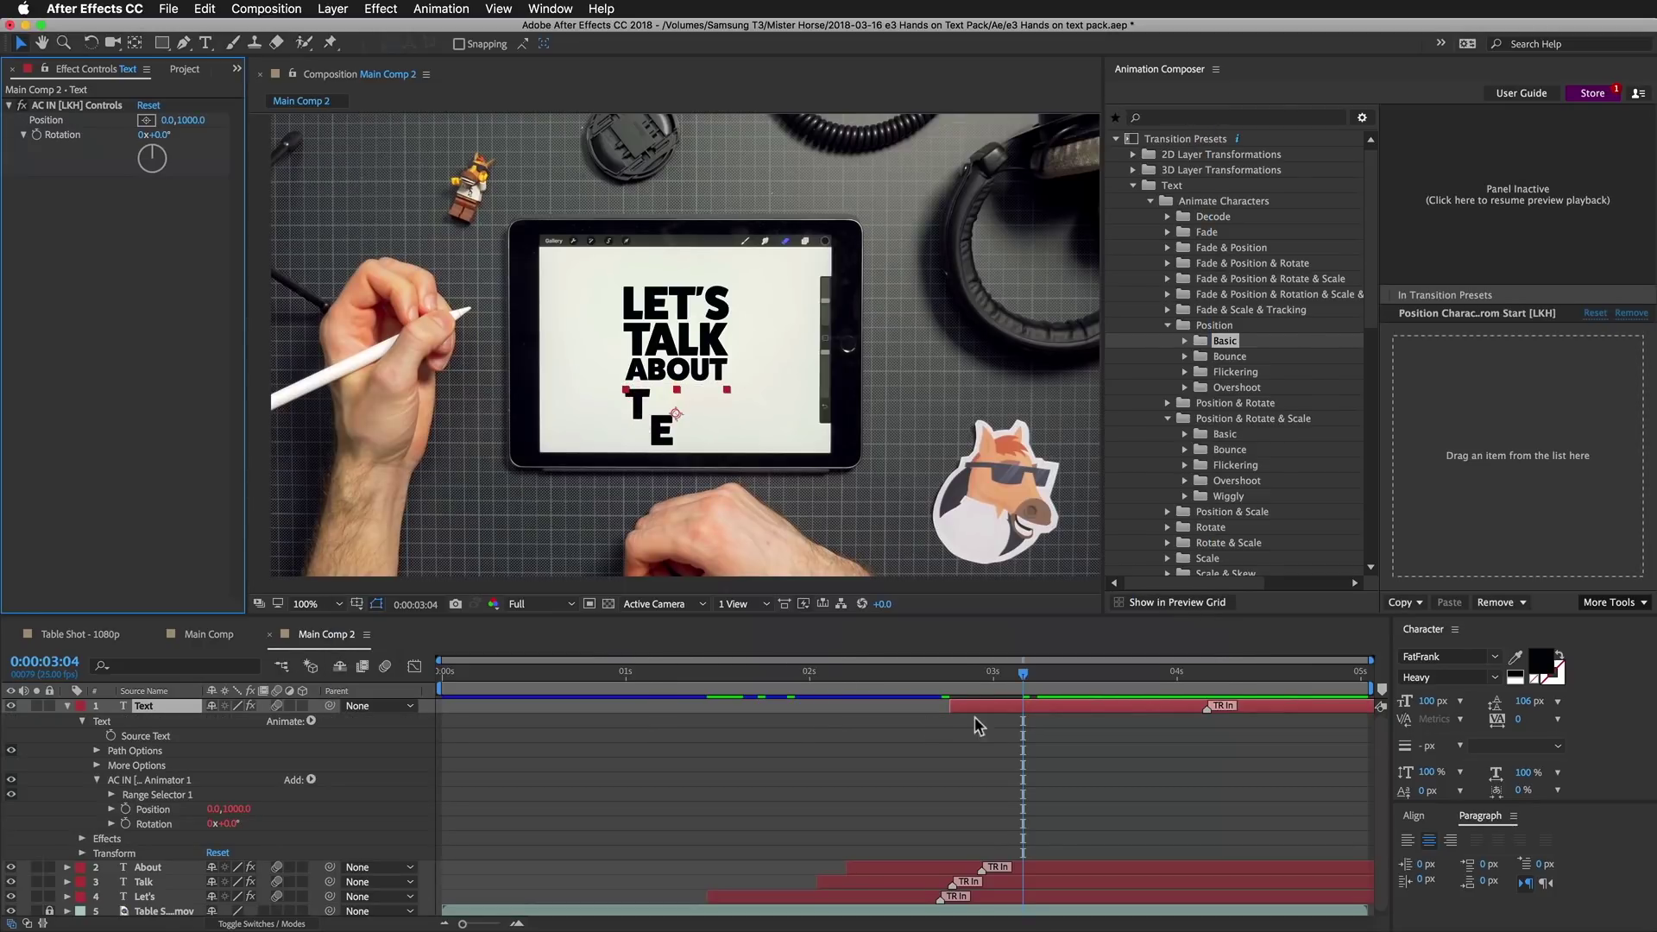
# Preview from 0:00:02:12, then retime the Text layer to start at about 2.5 s with its in-transition marker at about 3.4 s
pyautogui.moveTo(979, 675); pyautogui.dragTo(899, 679)
pyautogui.press('space')
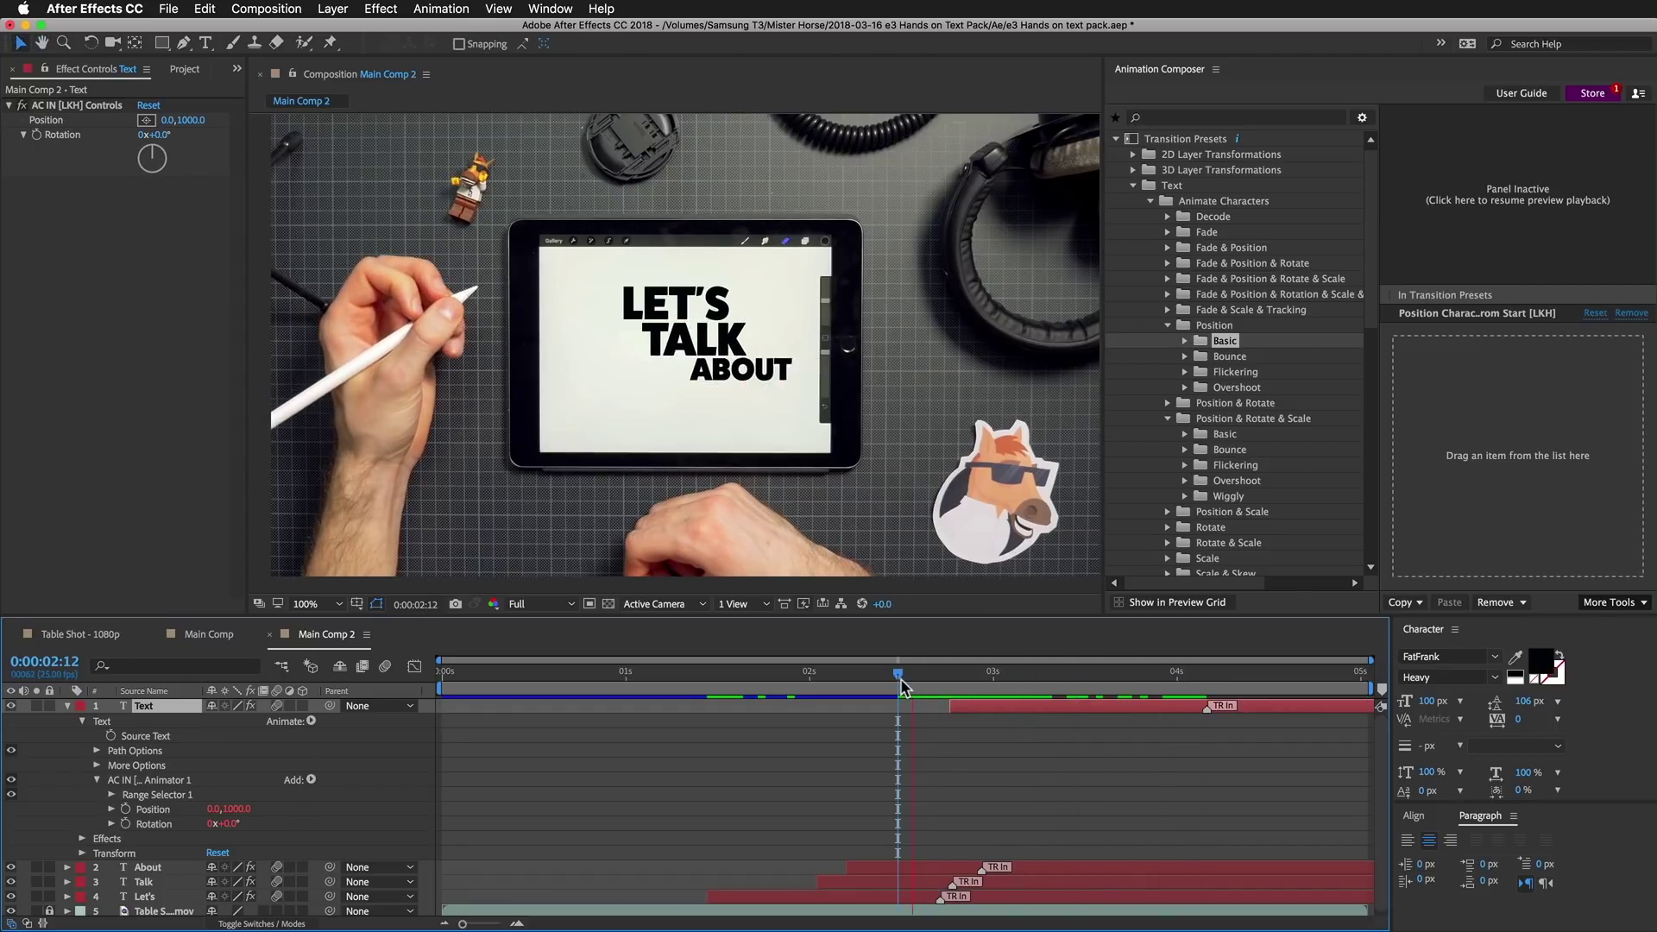
pyautogui.press('space')
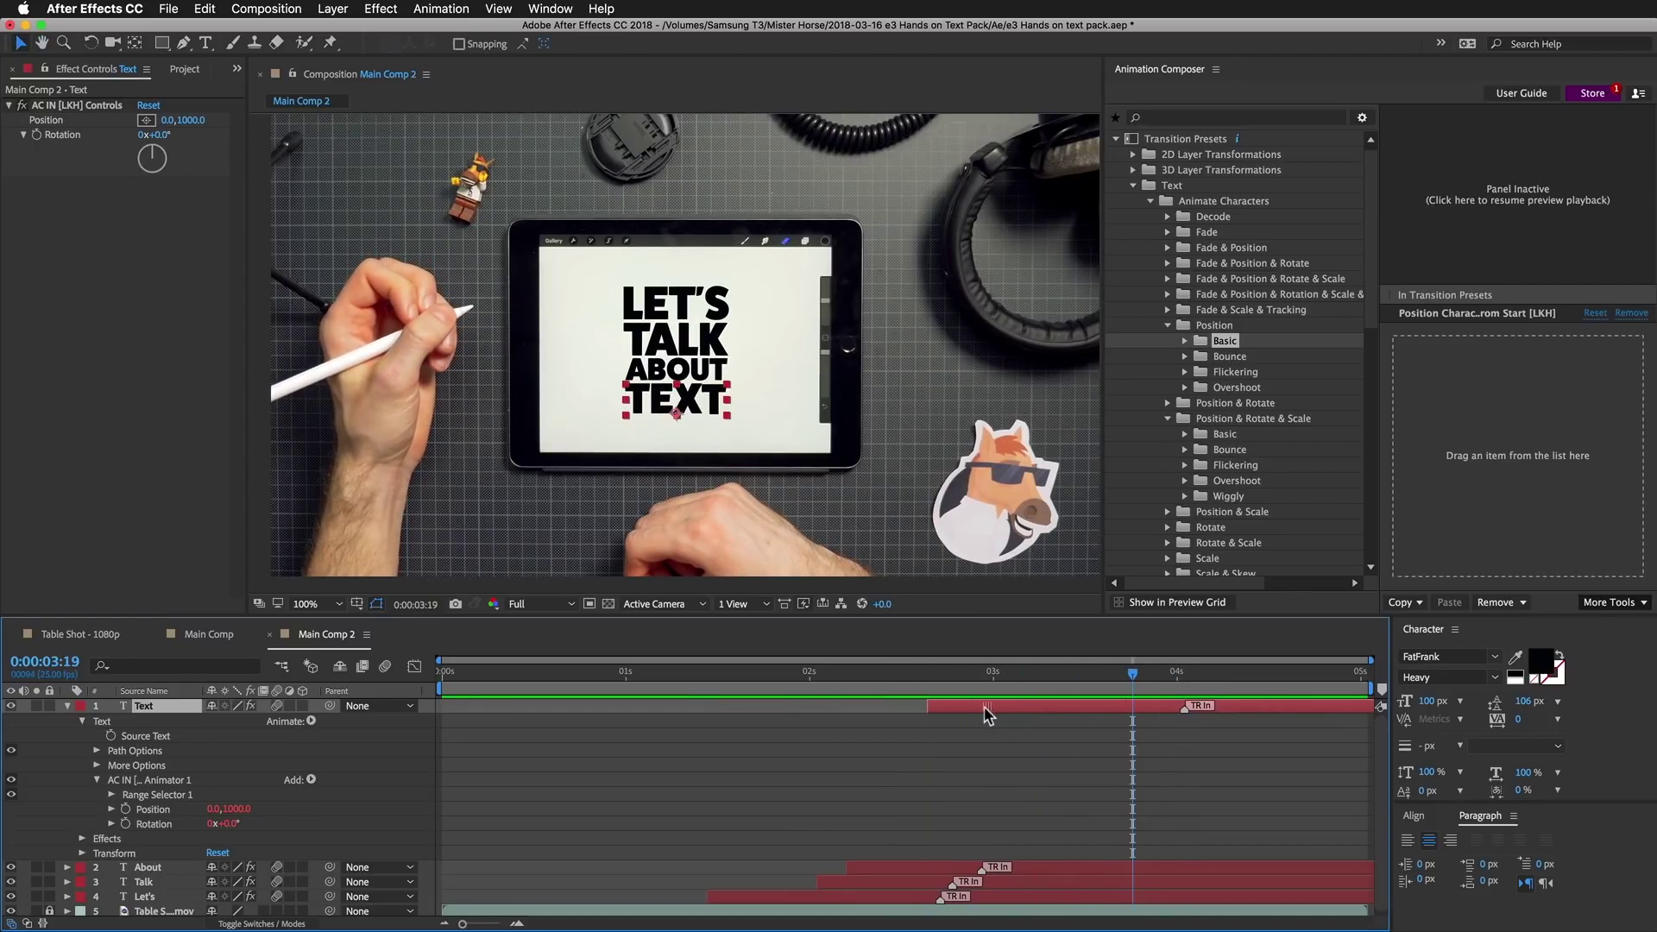
pyautogui.moveTo(988, 715); pyautogui.dragTo(966, 715)
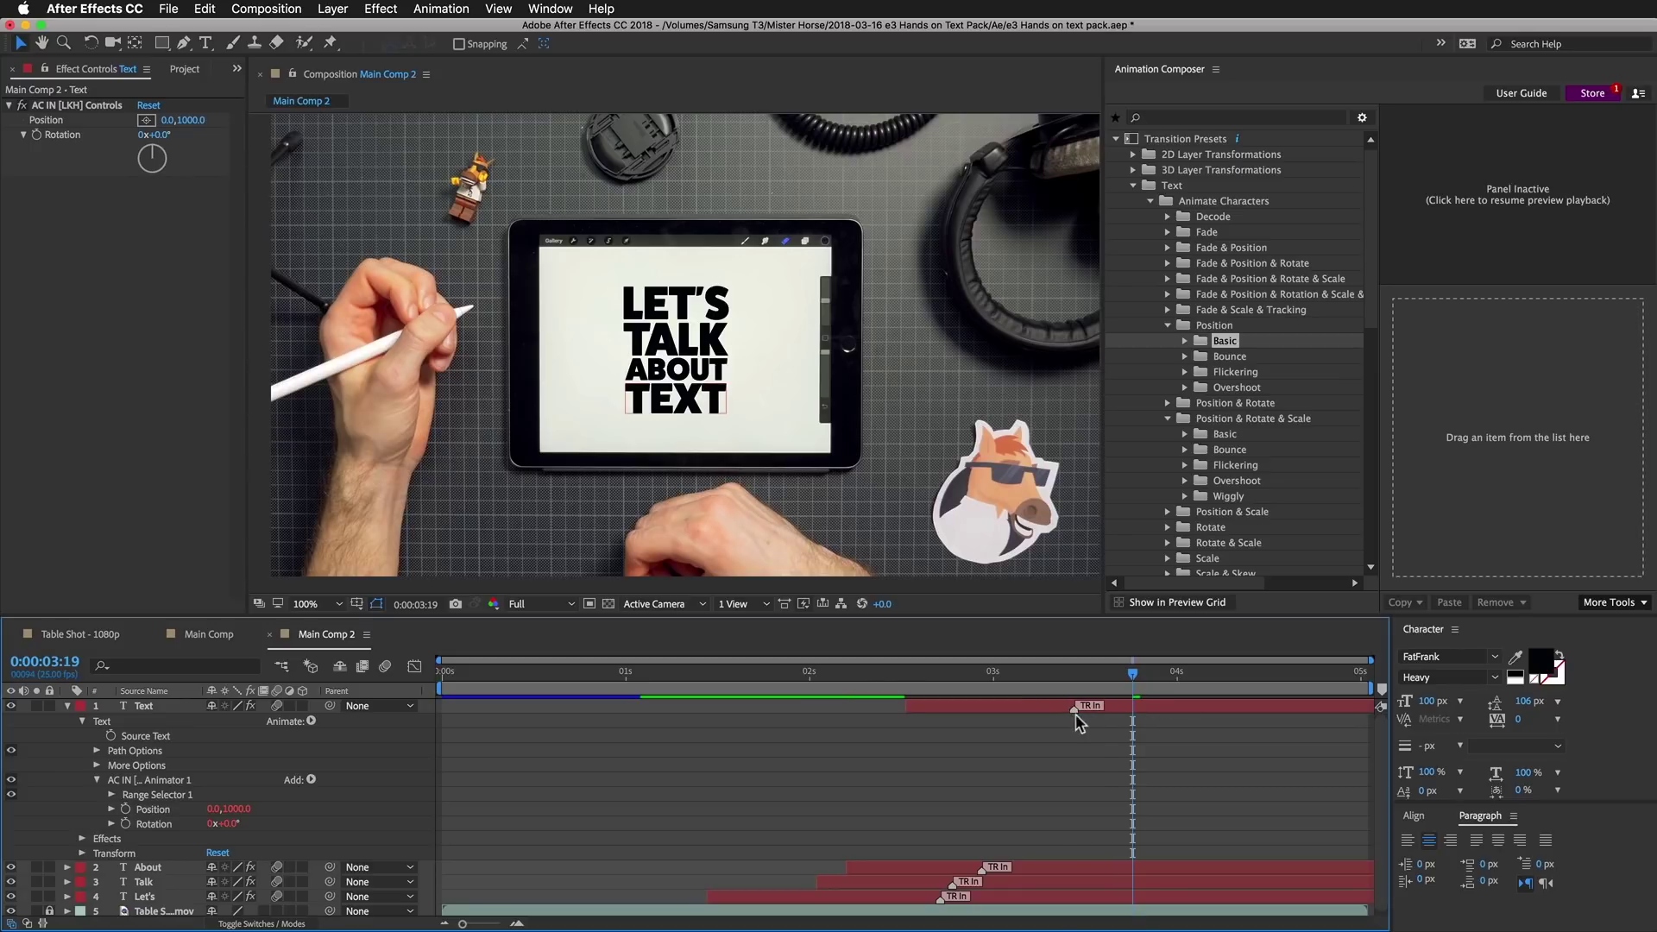
# Start the work area at about 1.3 s and preview the complete title animation
pyautogui.click(885, 683)
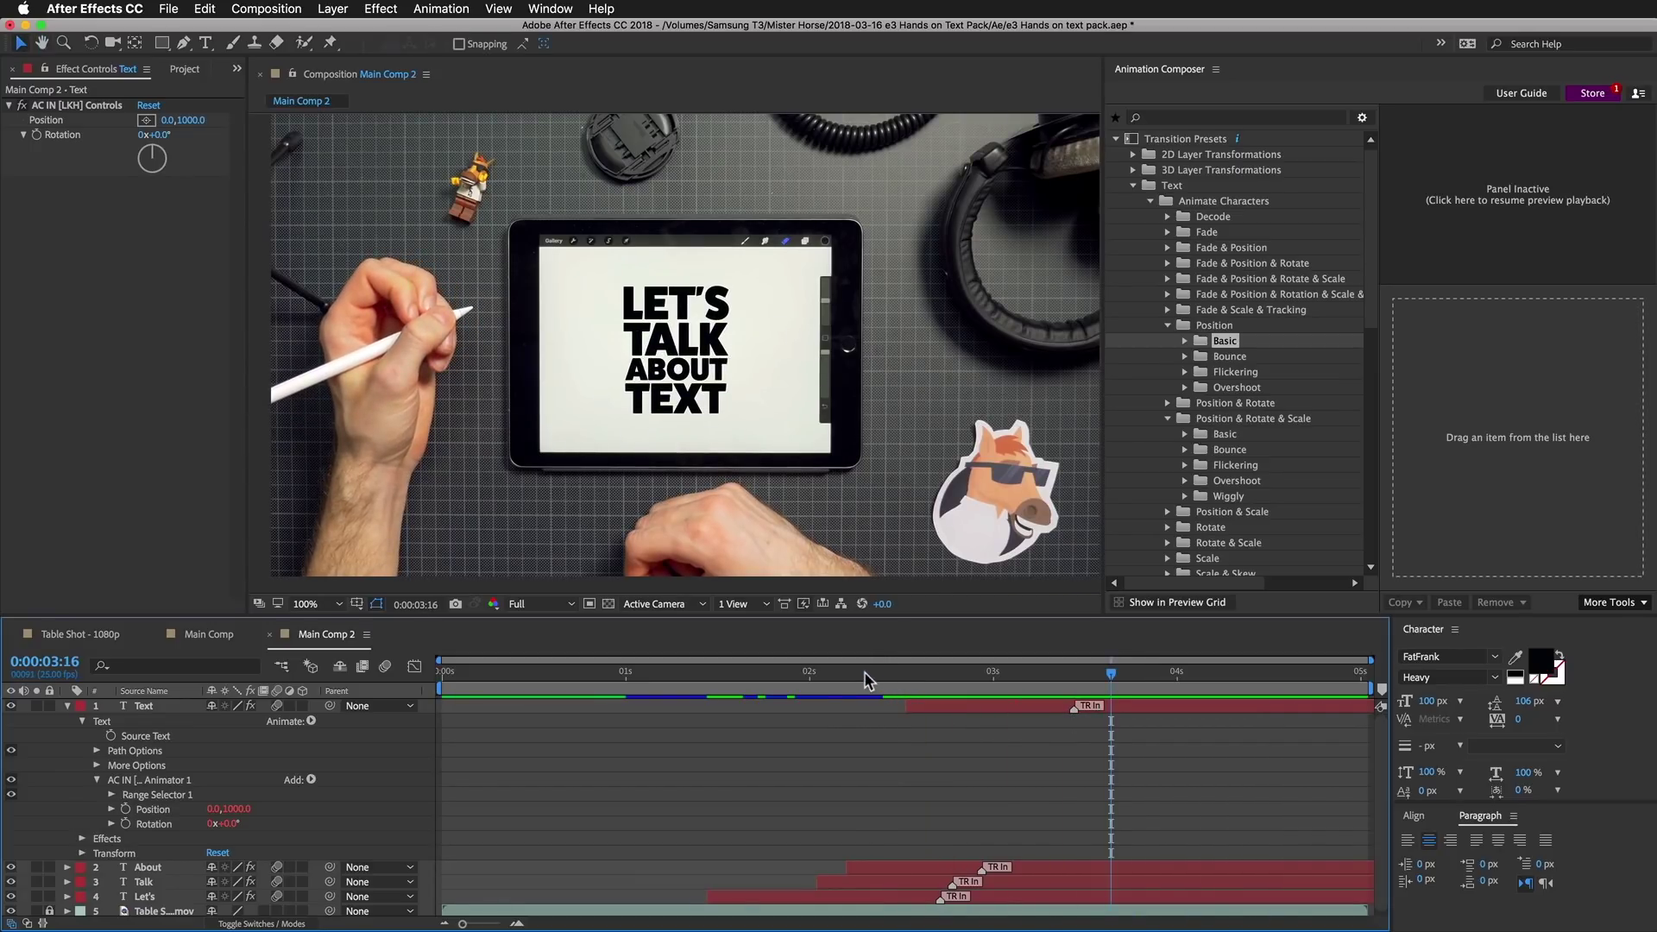
pyautogui.moveTo(863, 671); pyautogui.dragTo(677, 699)
pyautogui.press('space')
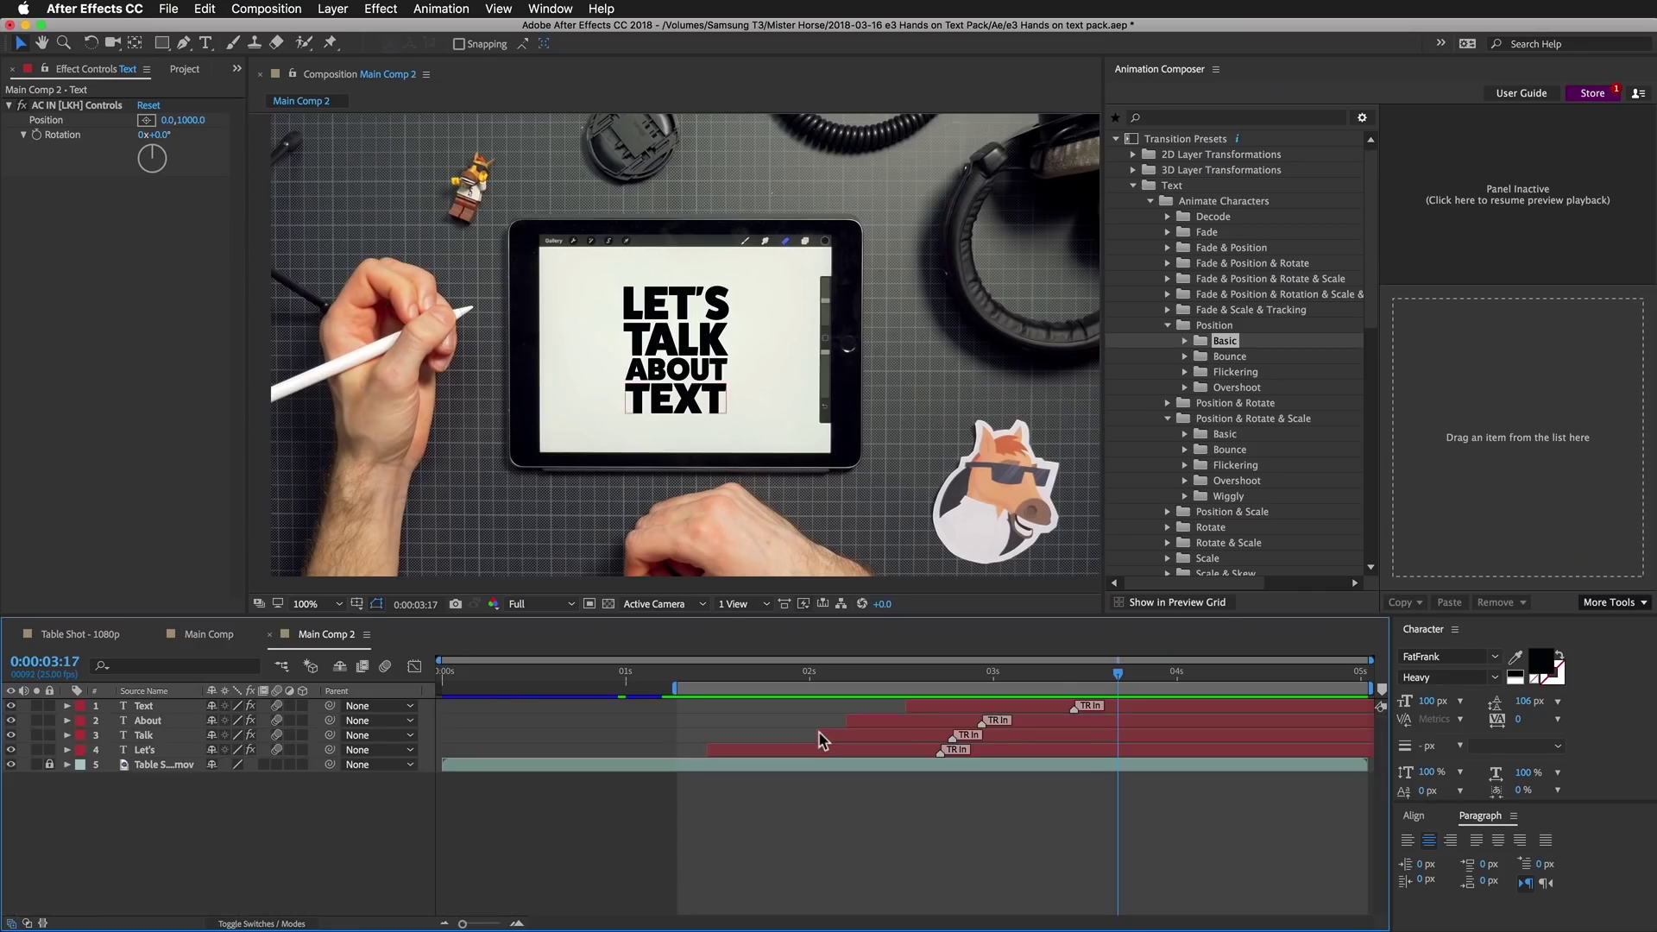
# Trim the ends of all four text layers to 0:00:04:13
pyautogui.click(1148, 706)
pyautogui.keyDown('shift'); pyautogui.click(1136, 747); pyautogui.keyUp('shift')
pyautogui.moveTo(1122, 675); pyautogui.dragTo(1279, 679)
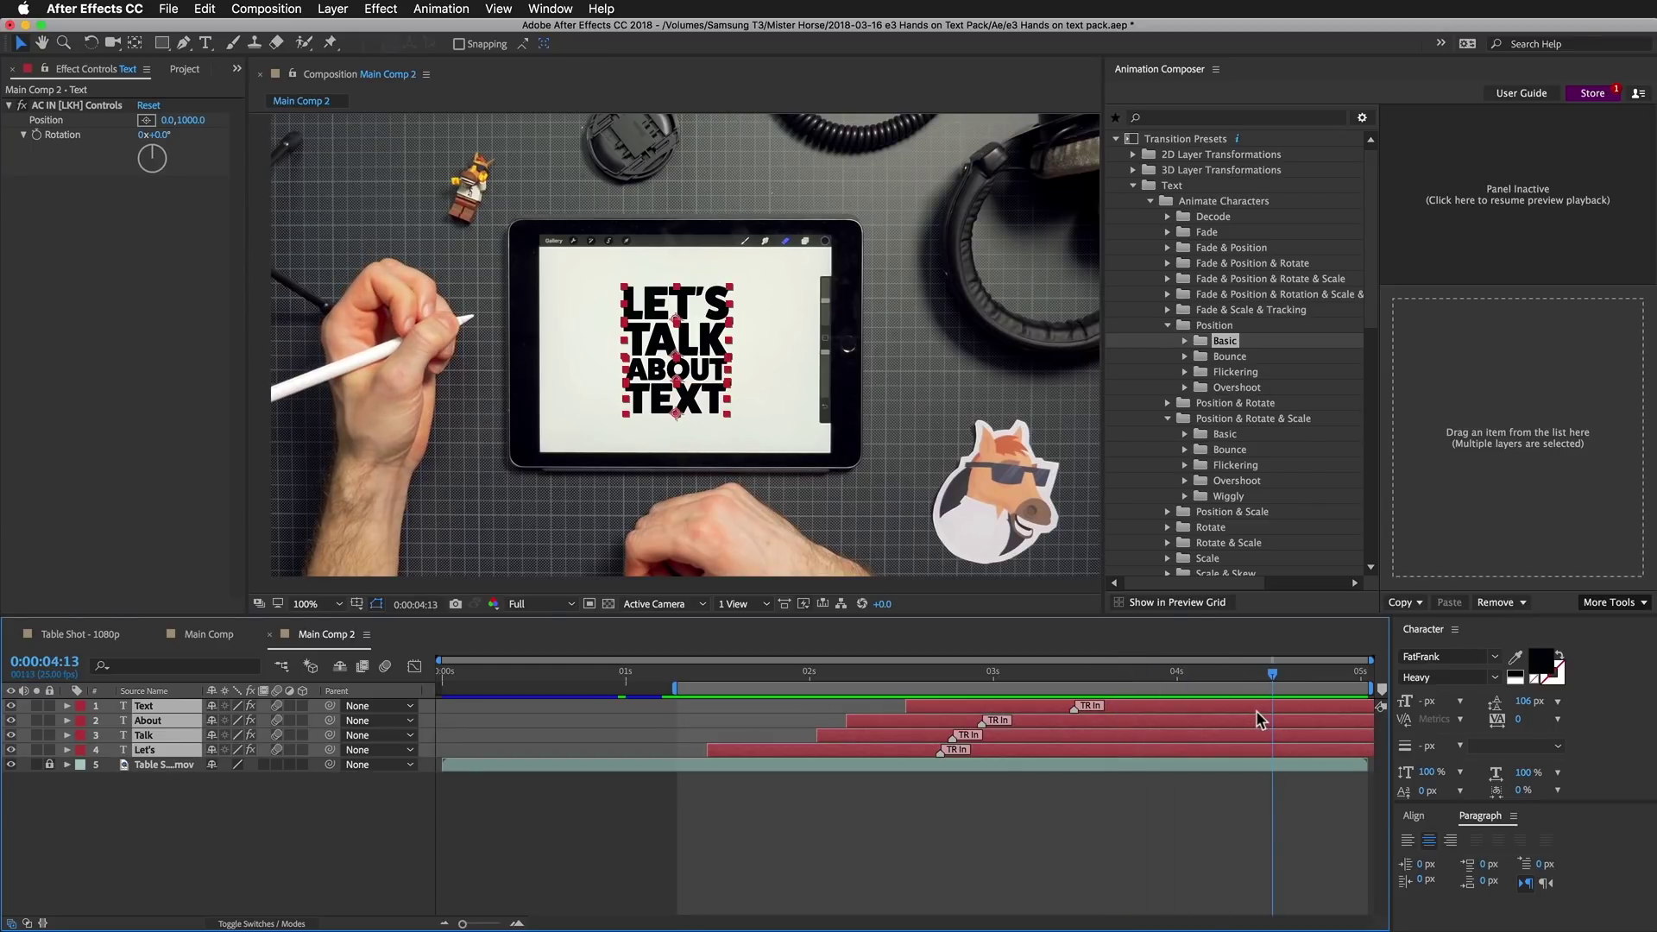
pyautogui.hotkey('alt', ']')
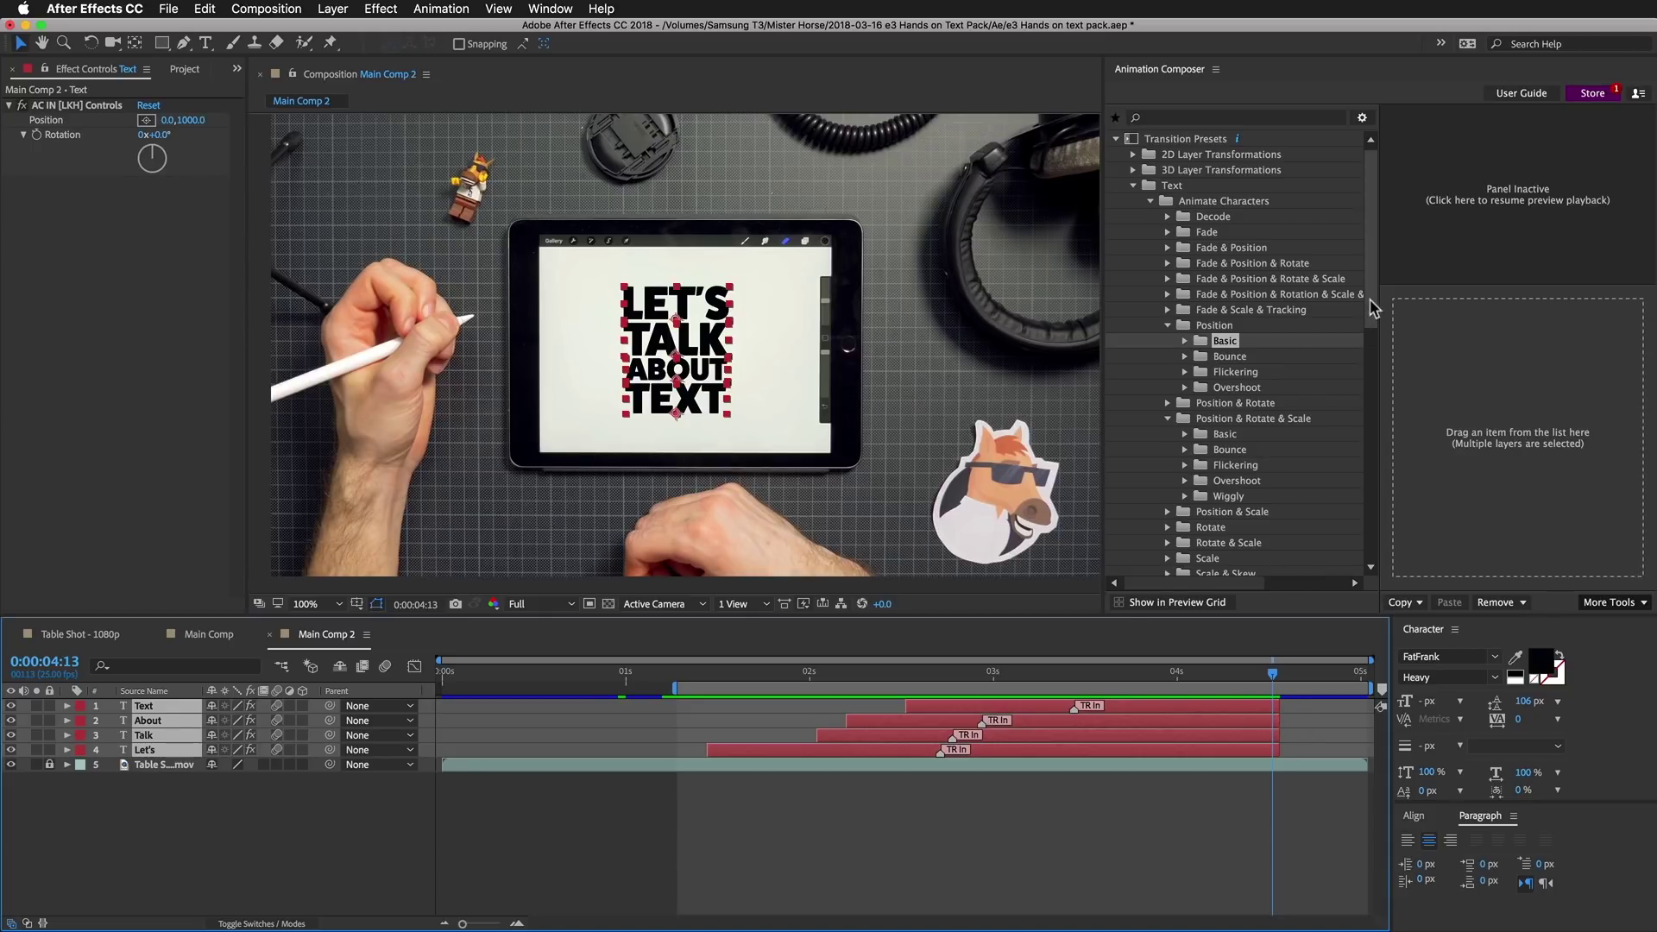
# Set the animate option to Both and add Position Lines From Start Separately 3, Right, as the four text layers' out transition
pyautogui.moveTo(1371, 301); pyautogui.dragTo(1413, 538)
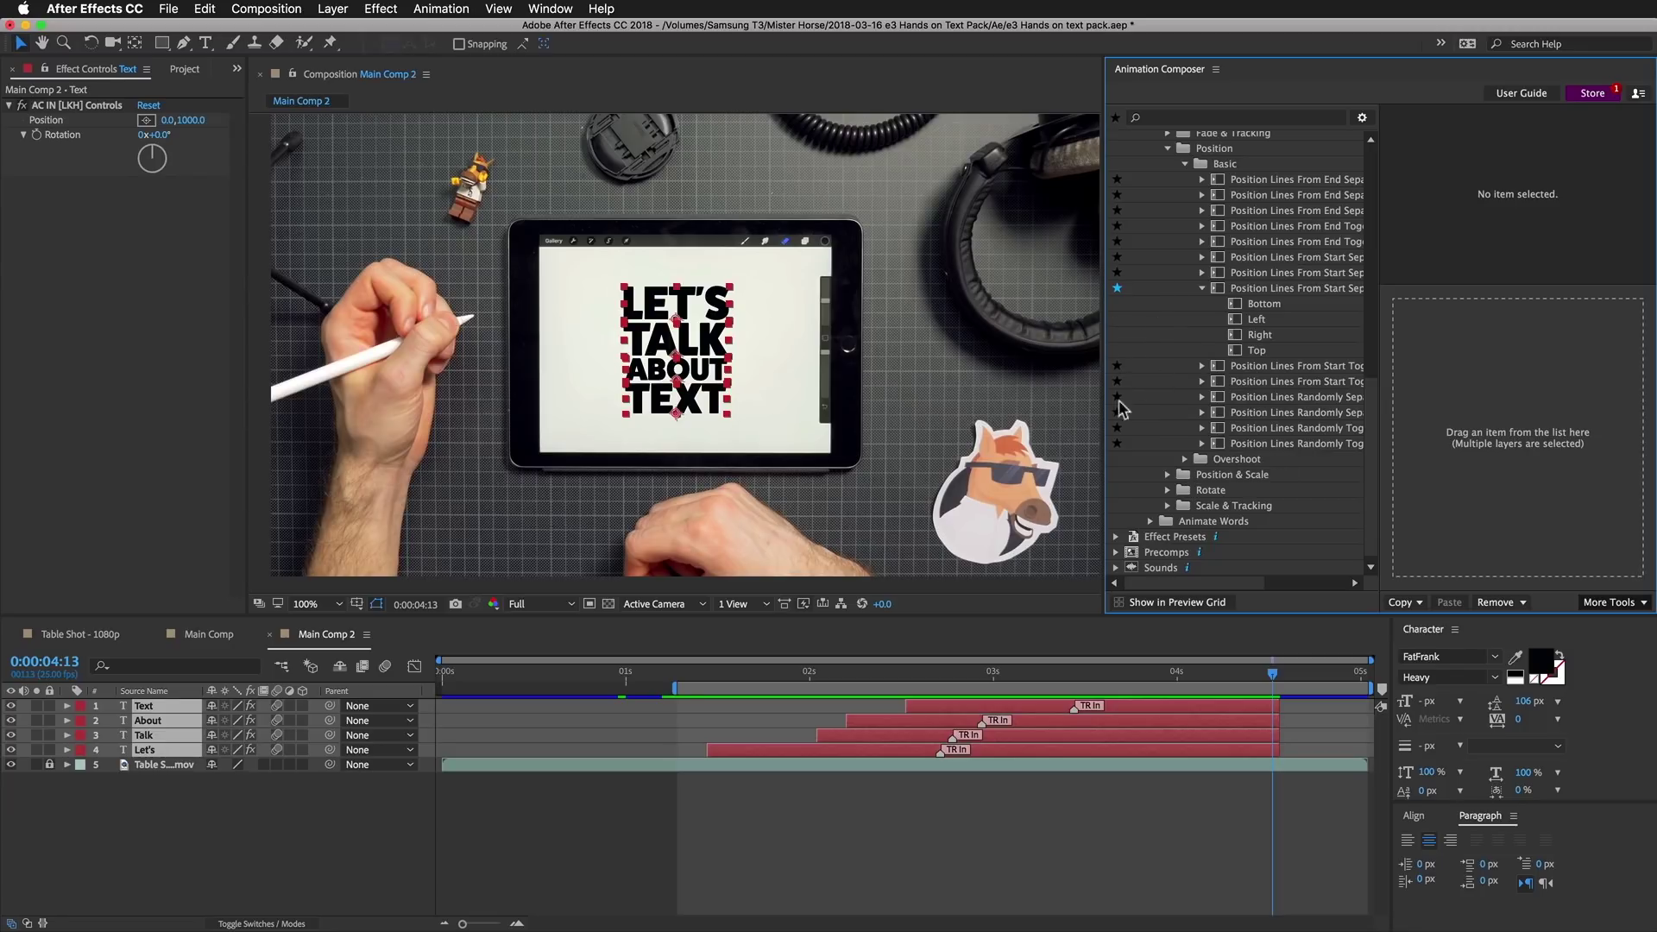
pyautogui.click(1260, 335)
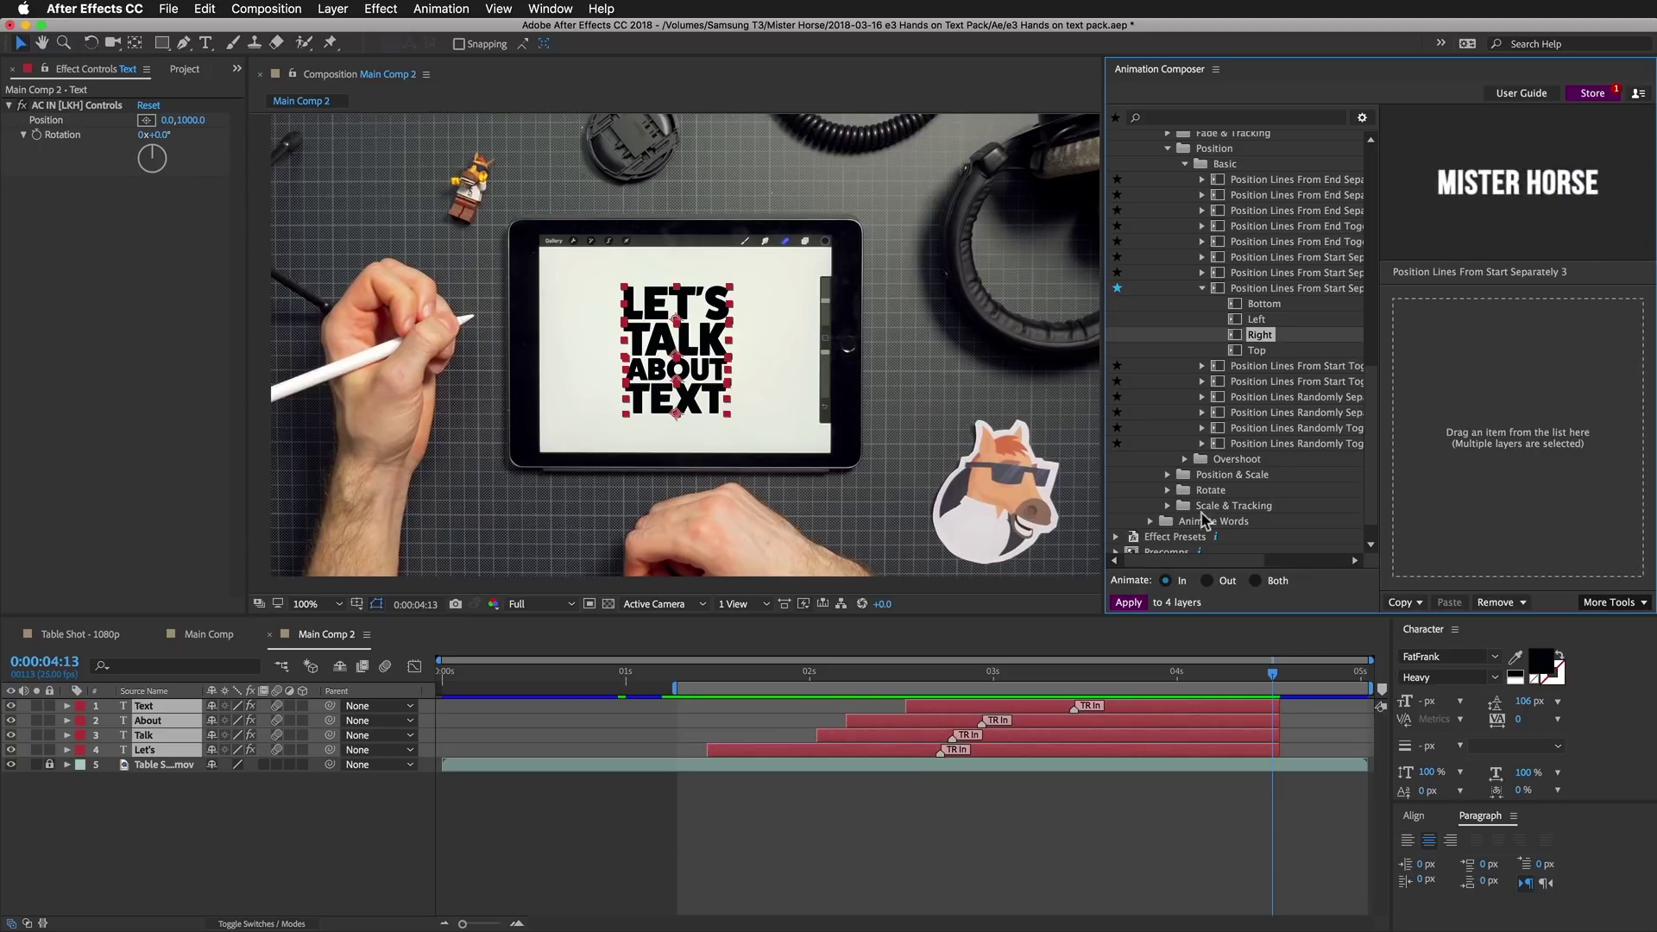
pyautogui.click(1208, 581)
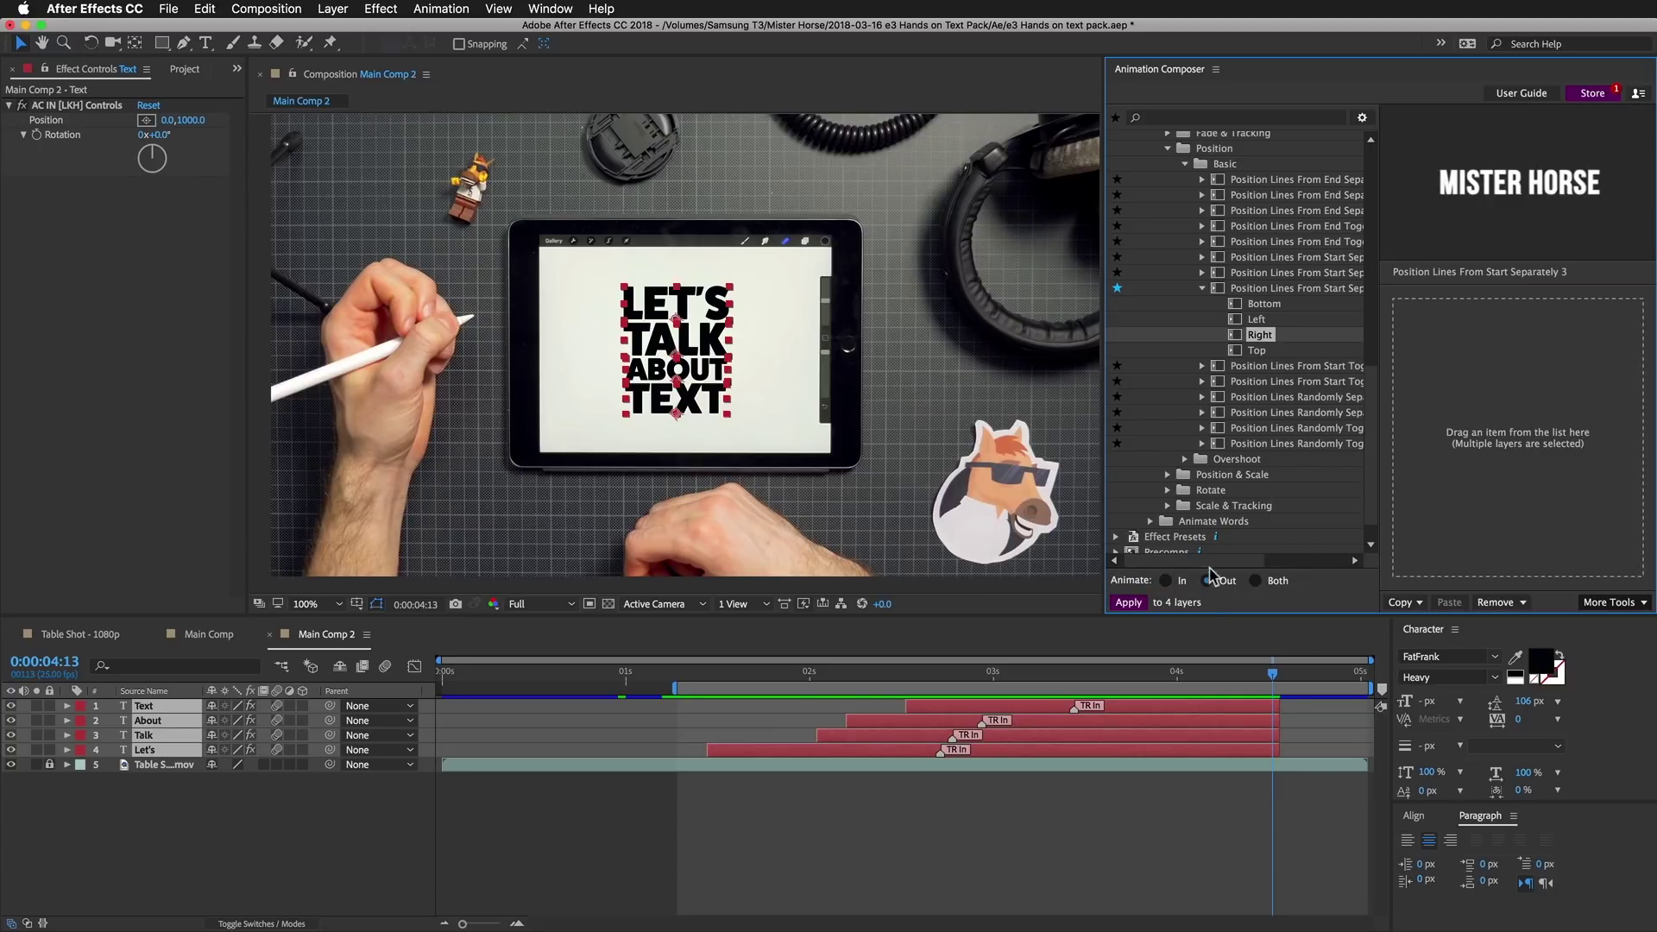
pyautogui.click(1255, 581)
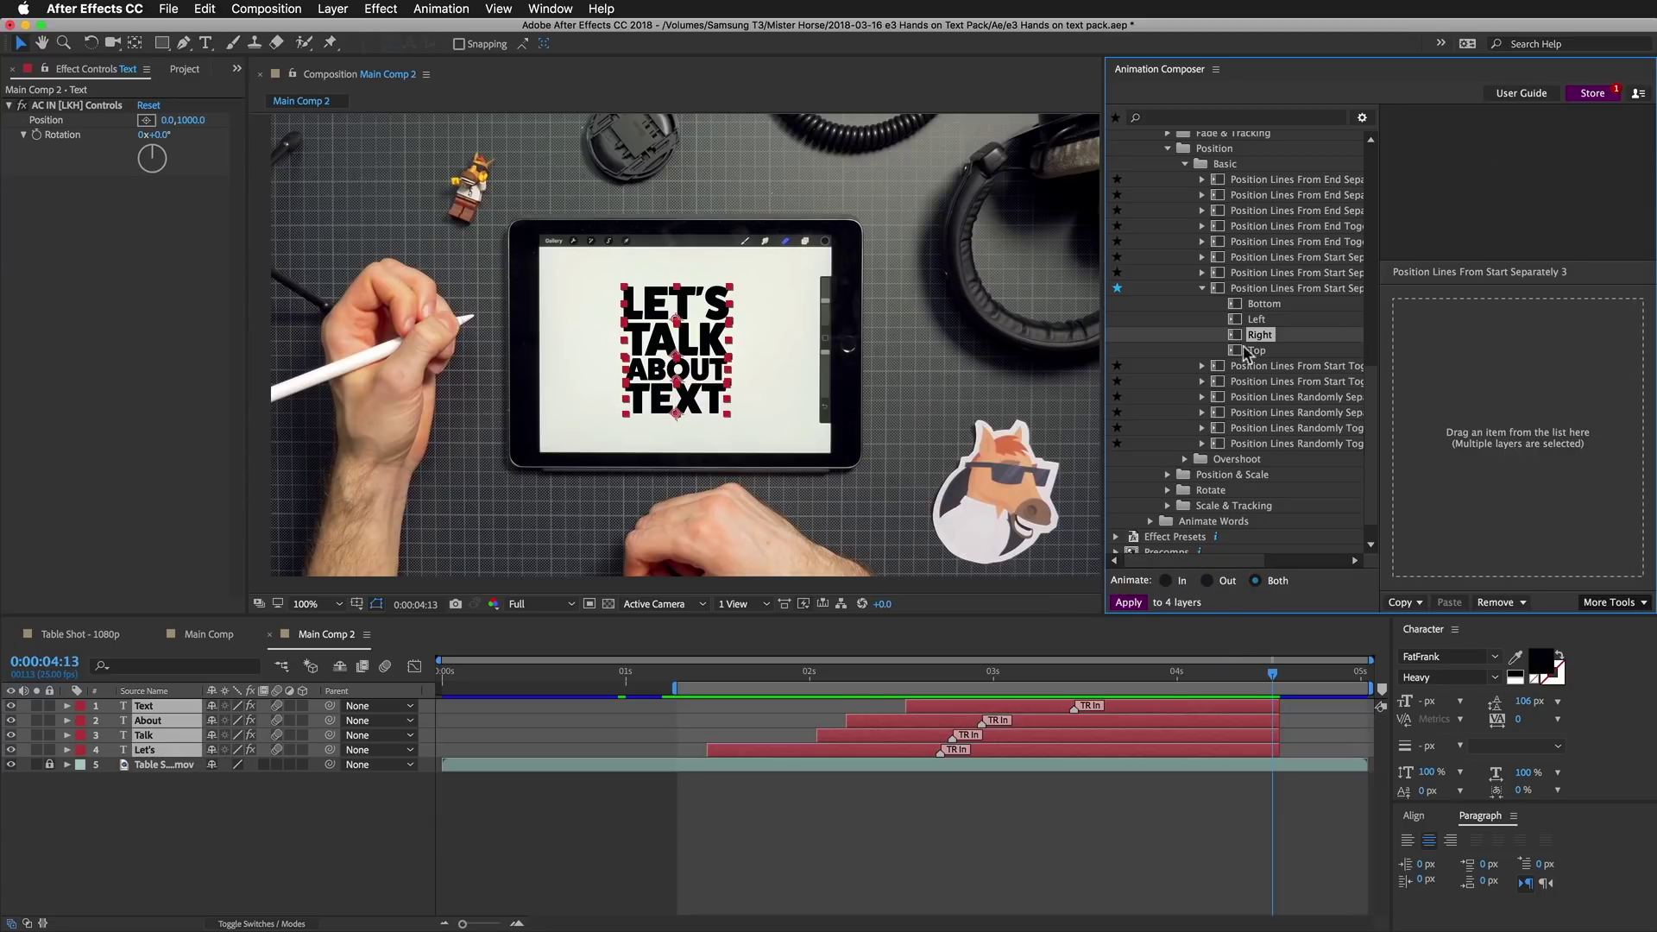
pyautogui.moveTo(1245, 351); pyautogui.dragTo(1579, 390)
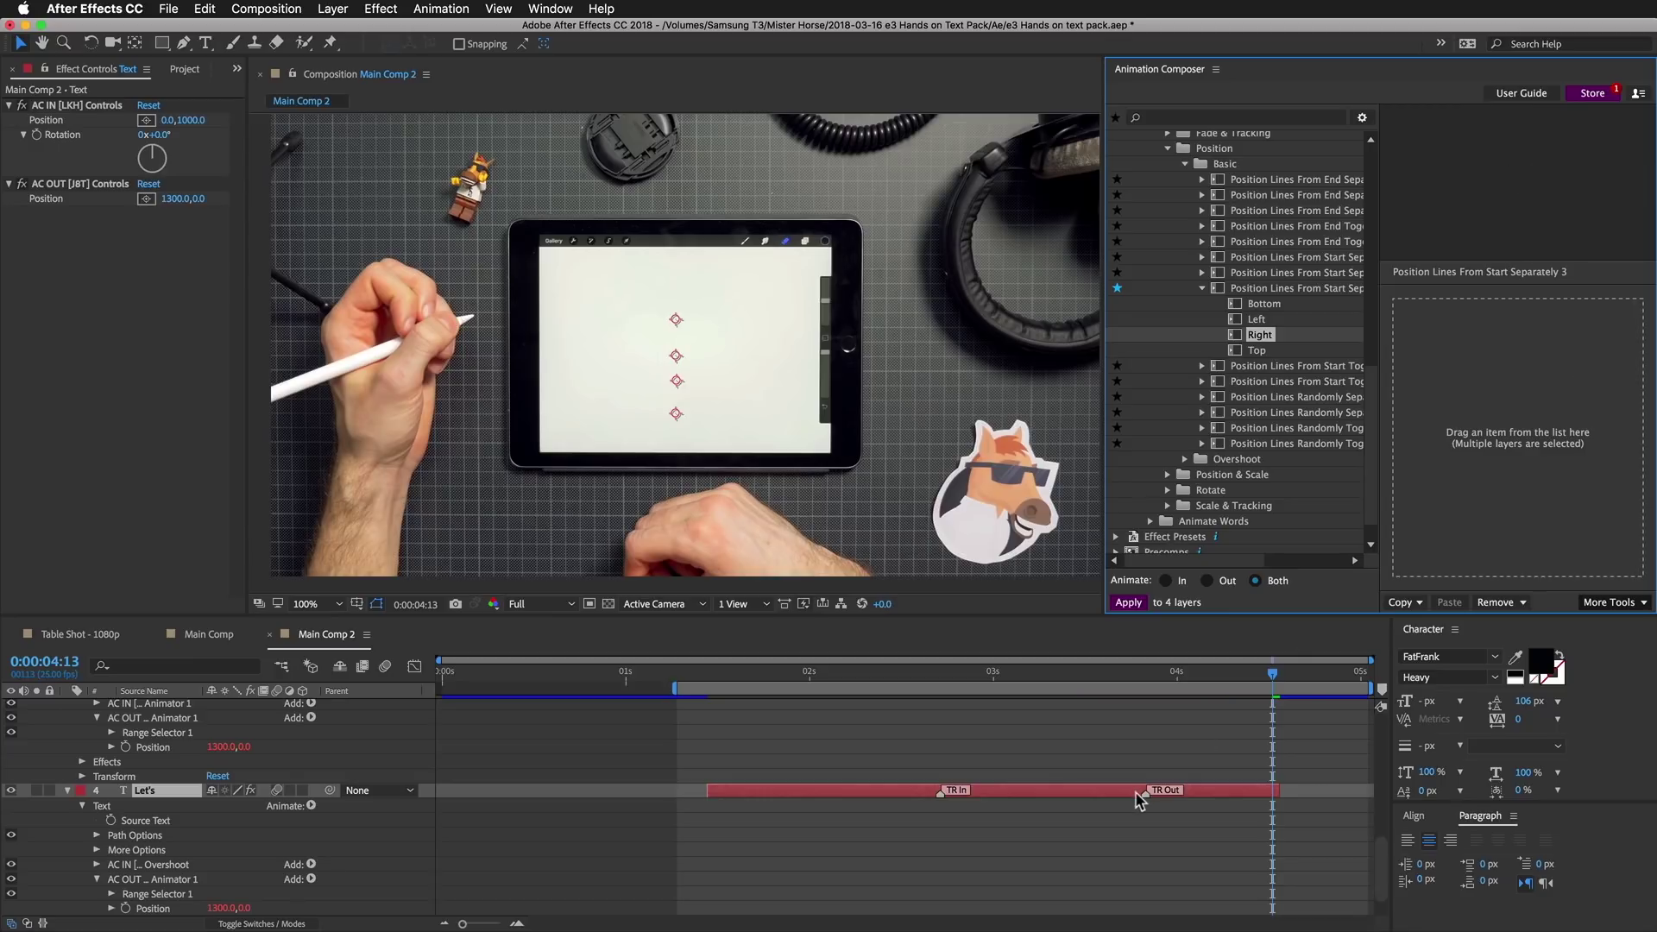
# Collapse the layer properties and preview the title's out transition from 0:00:03:07, stopping at about 0:00:04:06
pyautogui.press('u')
pyautogui.moveTo(1236, 679); pyautogui.dragTo(1064, 695)
pyautogui.press('space')
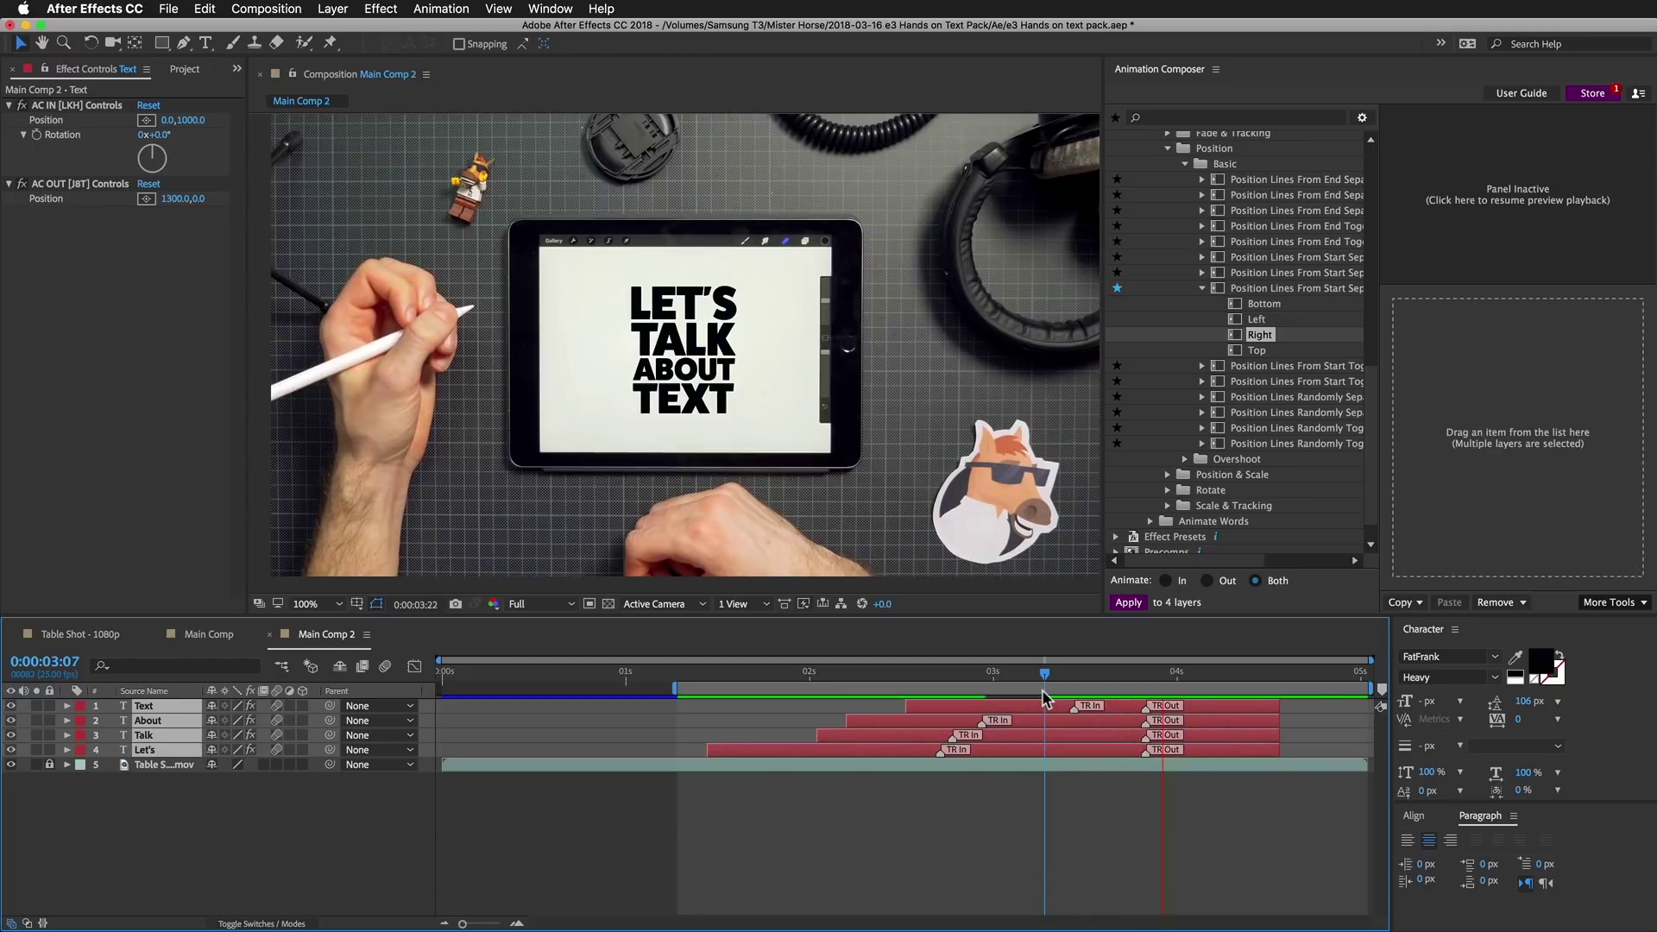
pyautogui.moveTo(1208, 678)
pyautogui.mouseDown()
pyautogui.moveTo(1134, 685)
pyautogui.moveTo(1224, 682)
pyautogui.mouseUp()
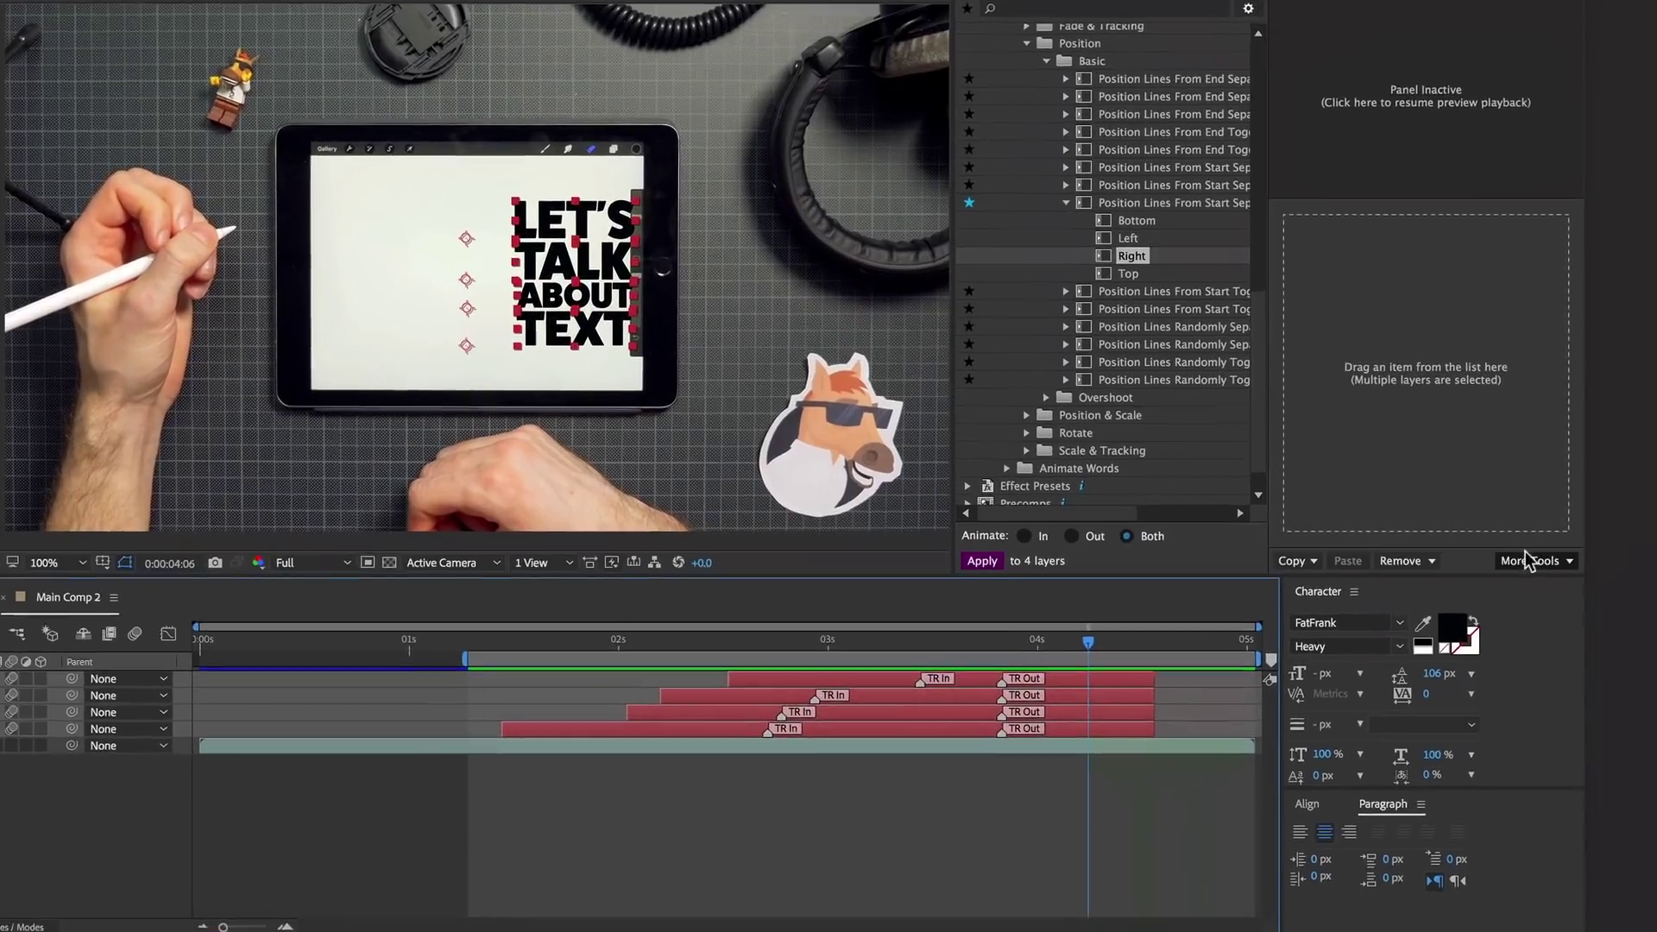
# Stagger the four text layers' out transitions with Transition Shifter, repeating a 1-frame ASC offset until they sit 3 frames apart
pyautogui.click(1607, 602)
pyautogui.click(1389, 553)
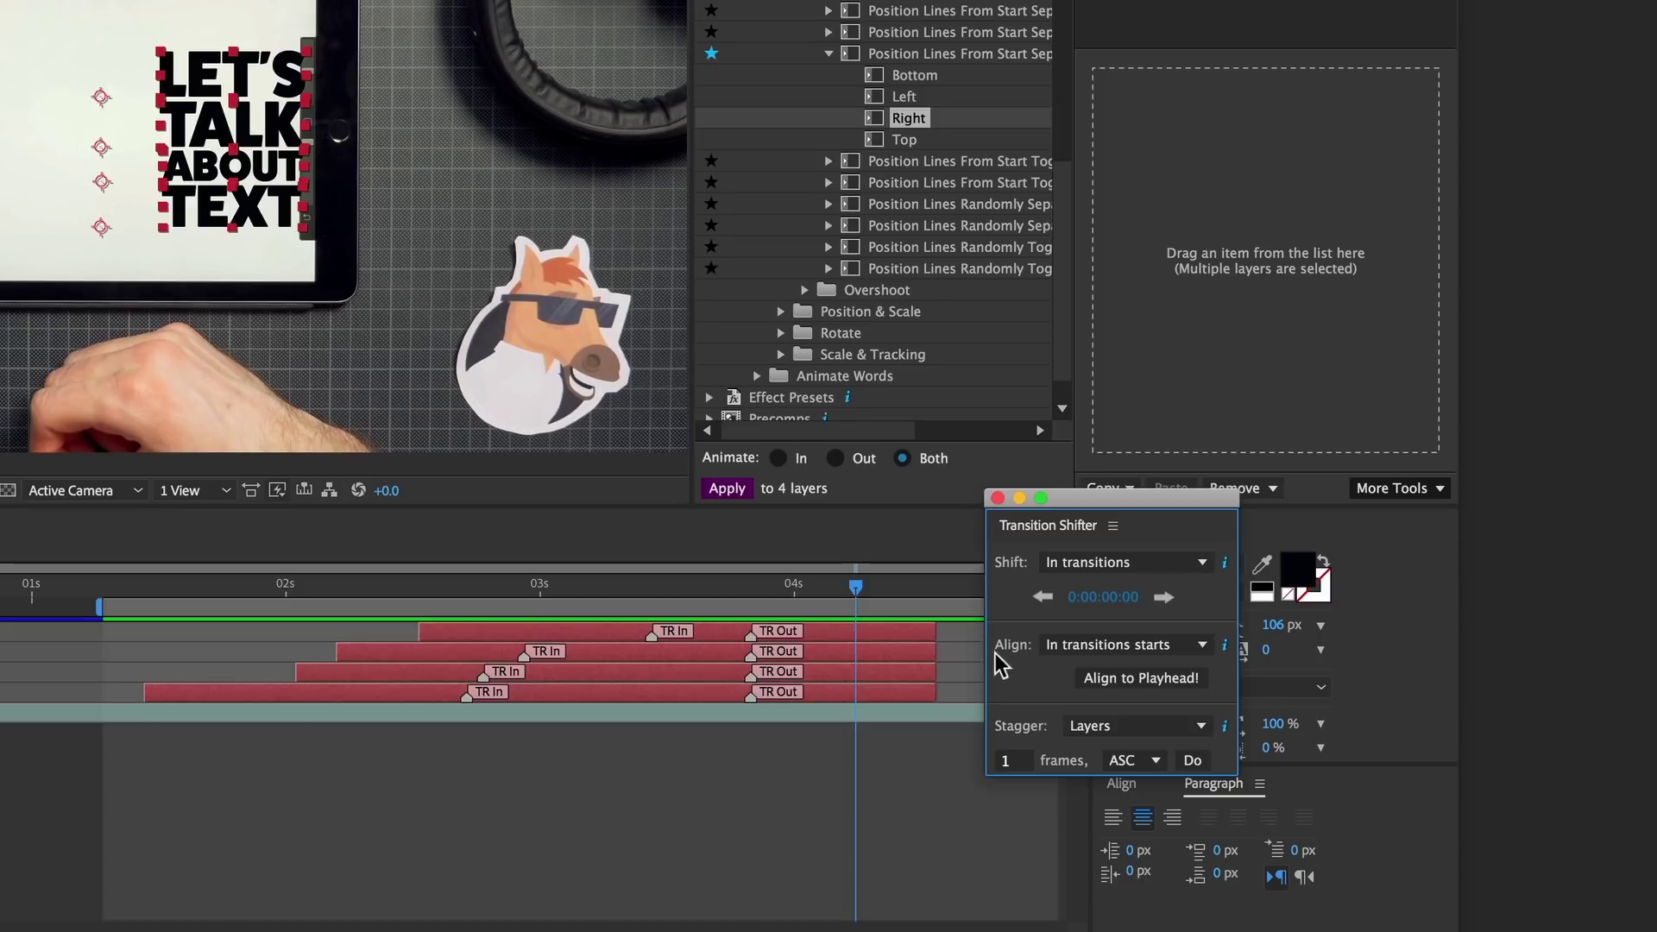
pyautogui.click(1089, 732)
pyautogui.click(1125, 787)
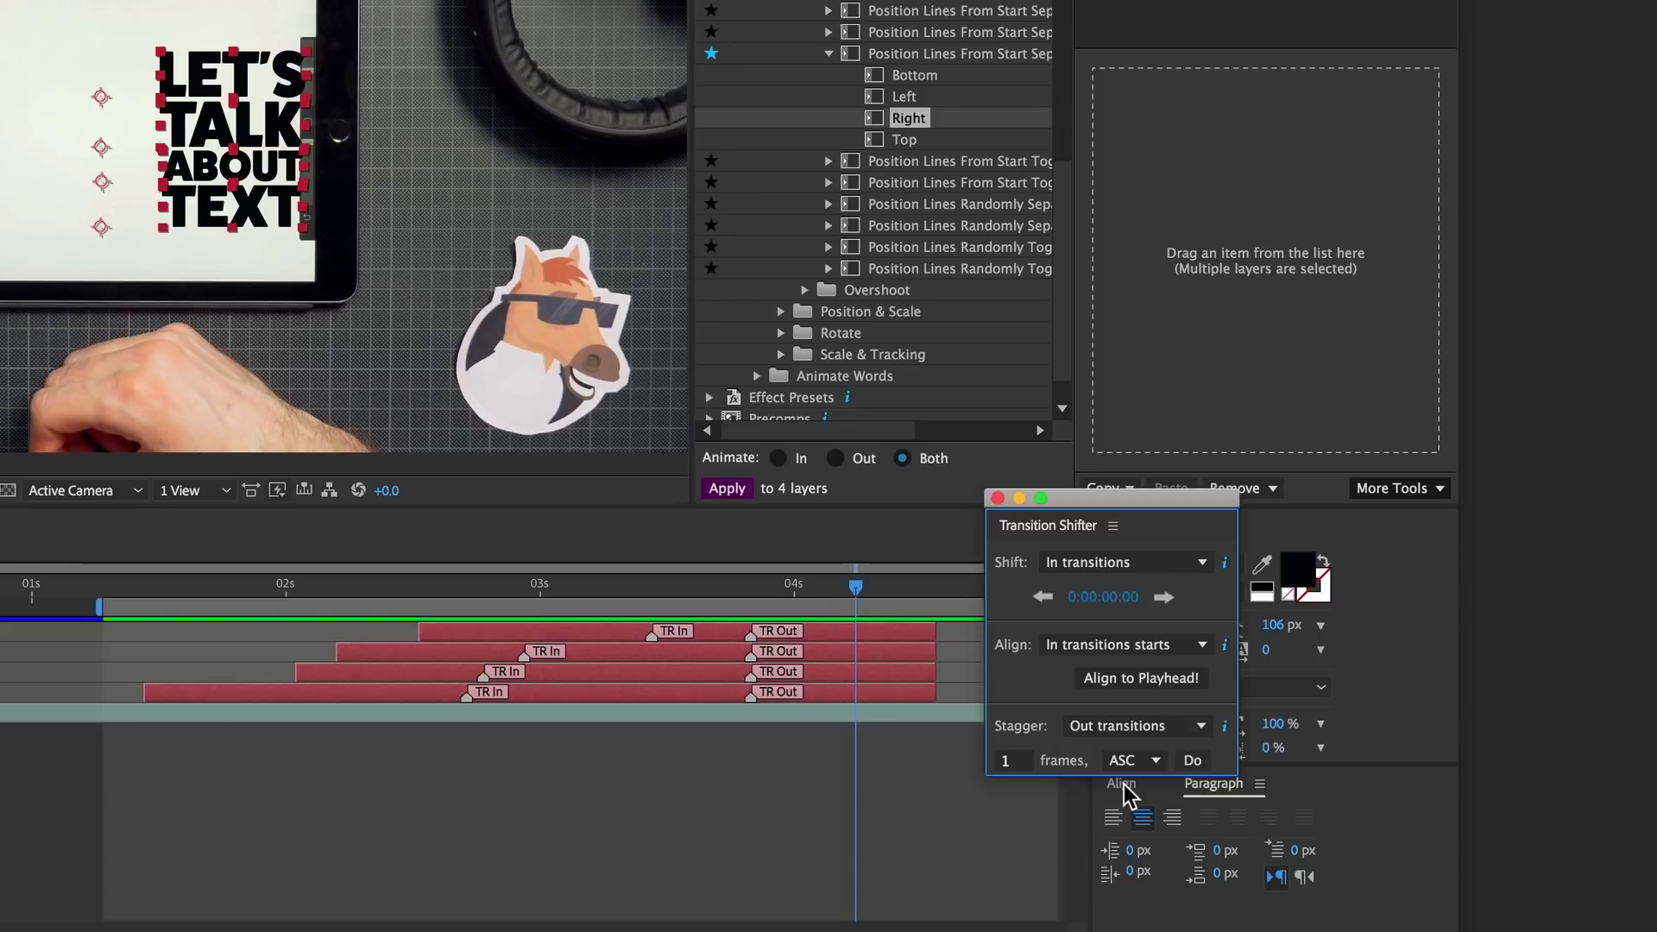
pyautogui.click(1192, 760)
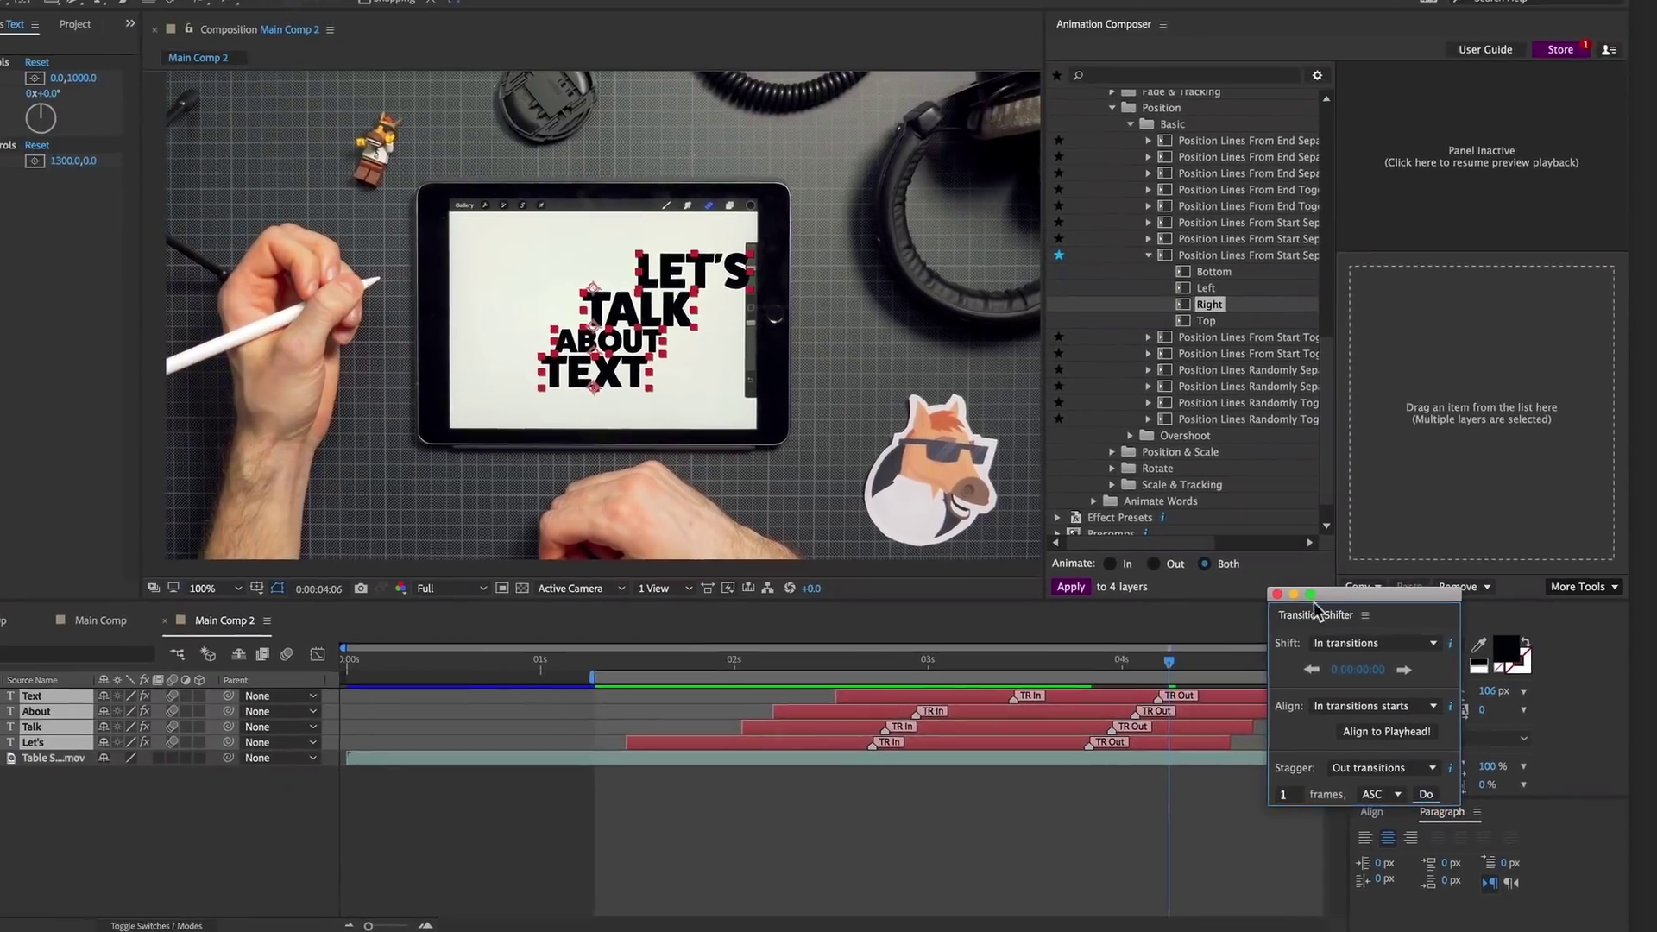
# Move the Transition Shifter clear of the timeline and preview the staggered out transitions, returning to about 0:00:03:18
pyautogui.moveTo(1057, 500); pyautogui.dragTo(1136, 515)
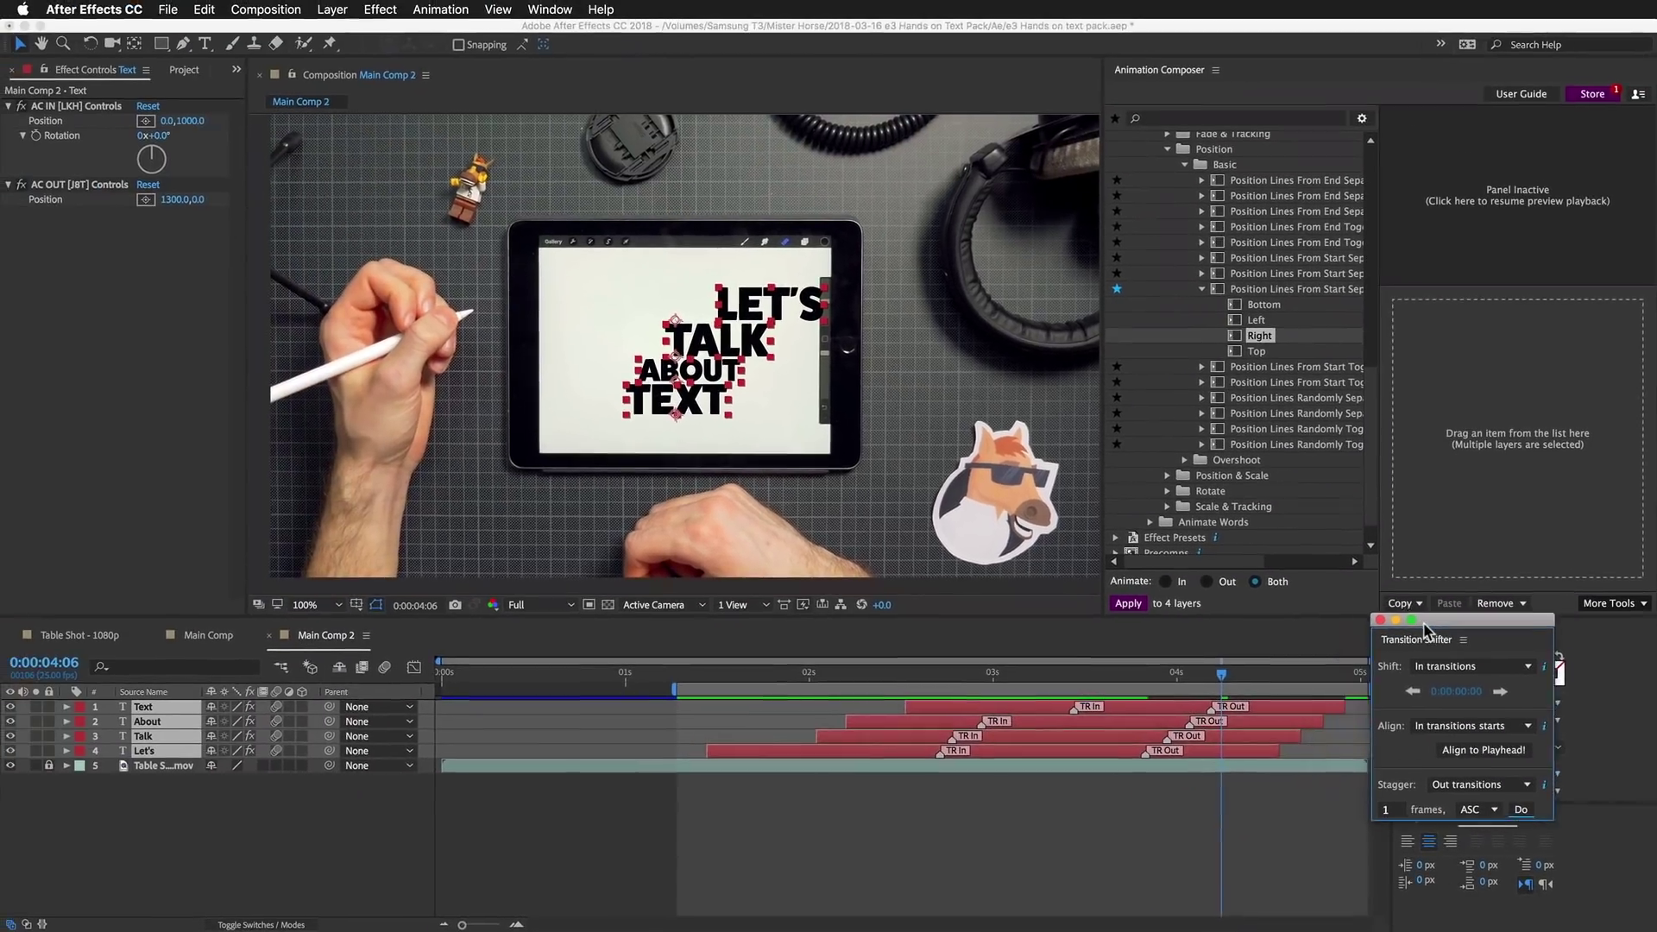
pyautogui.moveTo(1422, 623); pyautogui.dragTo(1431, 624)
pyautogui.moveTo(1221, 674); pyautogui.dragTo(1128, 679)
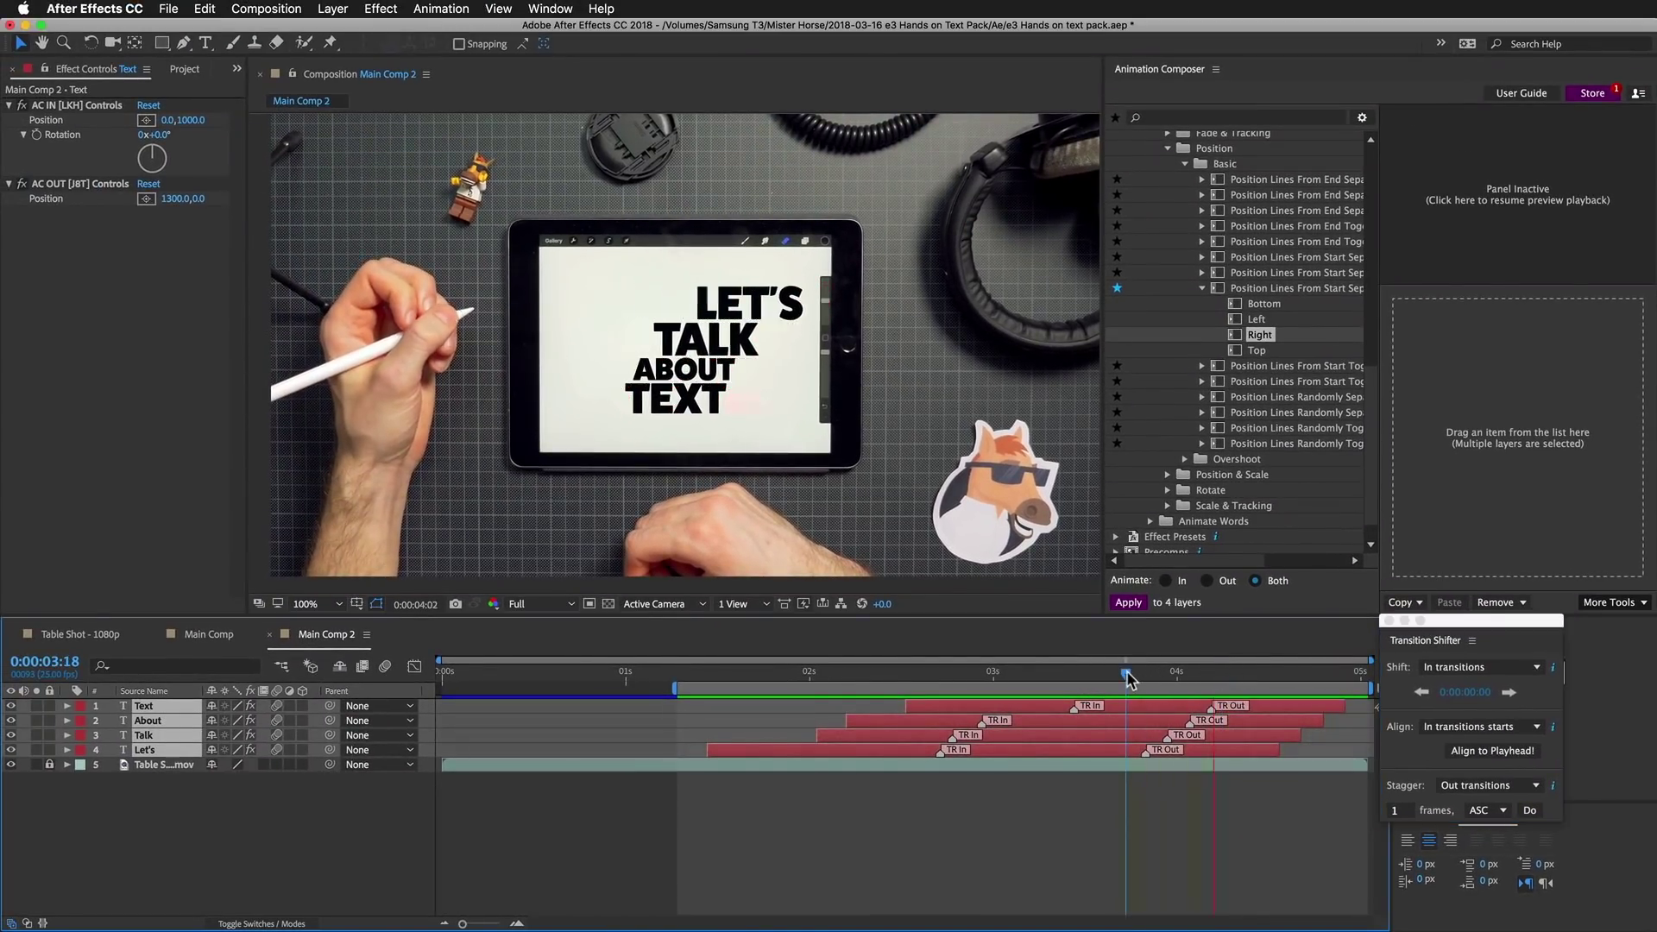
# Go to 0:00:03:15 and shift the out transitions of the four text layers 8 frames earlier
pyautogui.moveTo(1131, 679); pyautogui.dragTo(1103, 678)
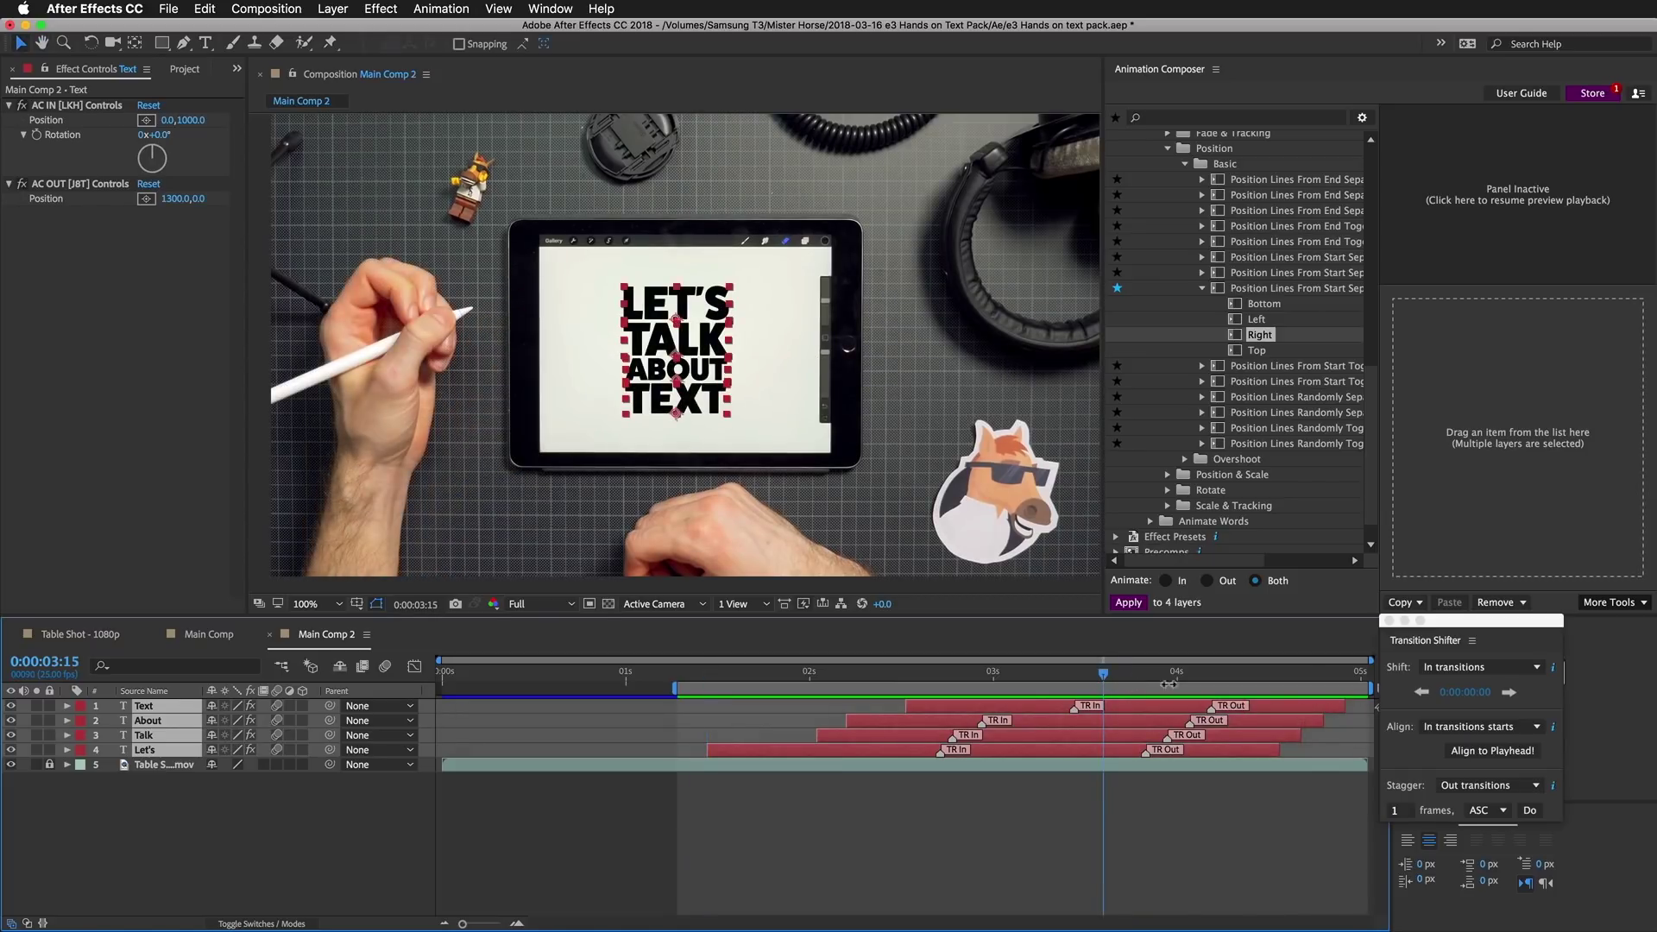
pyautogui.click(1443, 667)
pyautogui.click(1455, 696)
pyautogui.moveTo(1464, 694); pyautogui.dragTo(1454, 698)
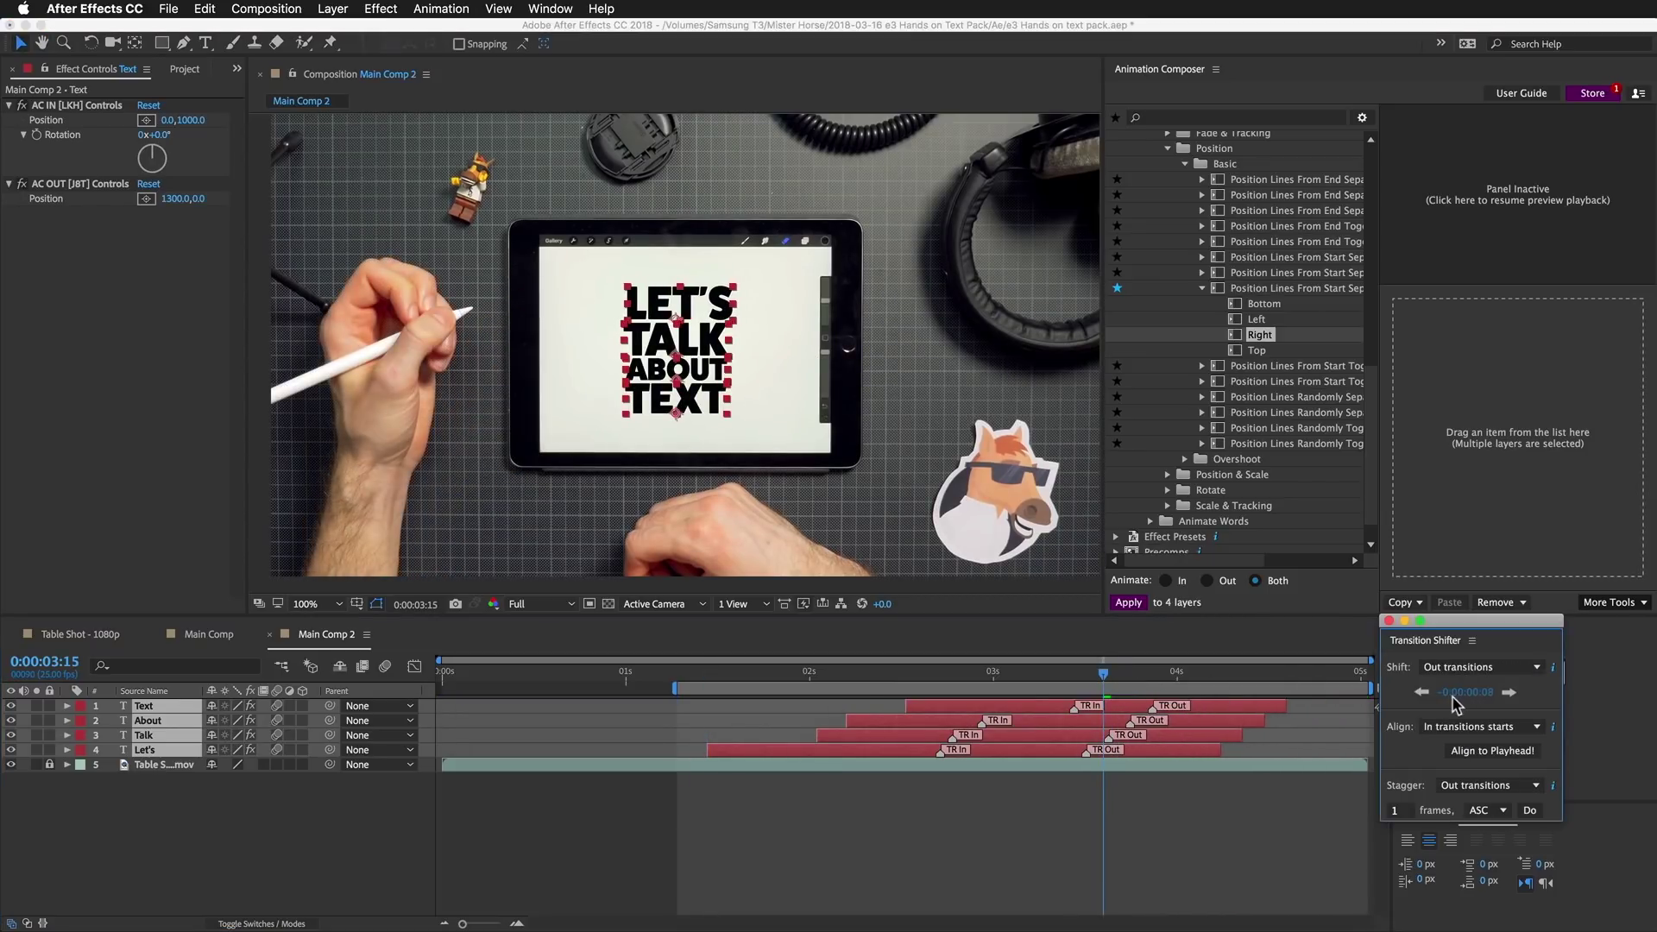
# Deselect the layers, preview the shifted out transitions, and return to 0:00:03:14
pyautogui.click(1028, 842)
pyautogui.press('space')
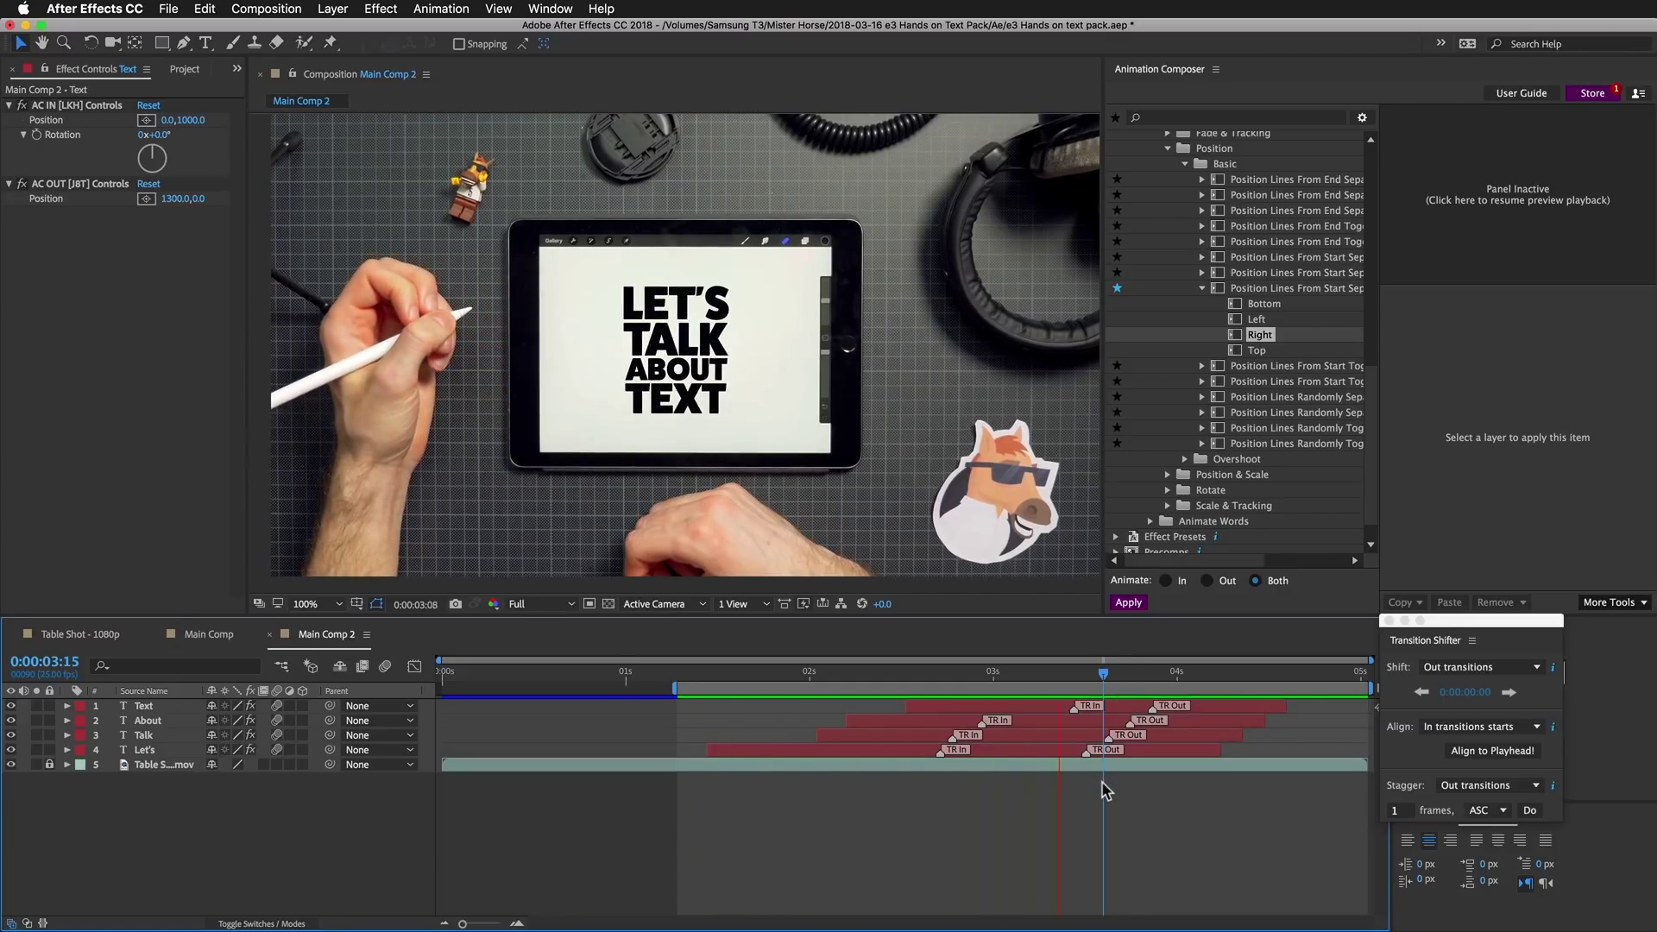
pyautogui.press('space')
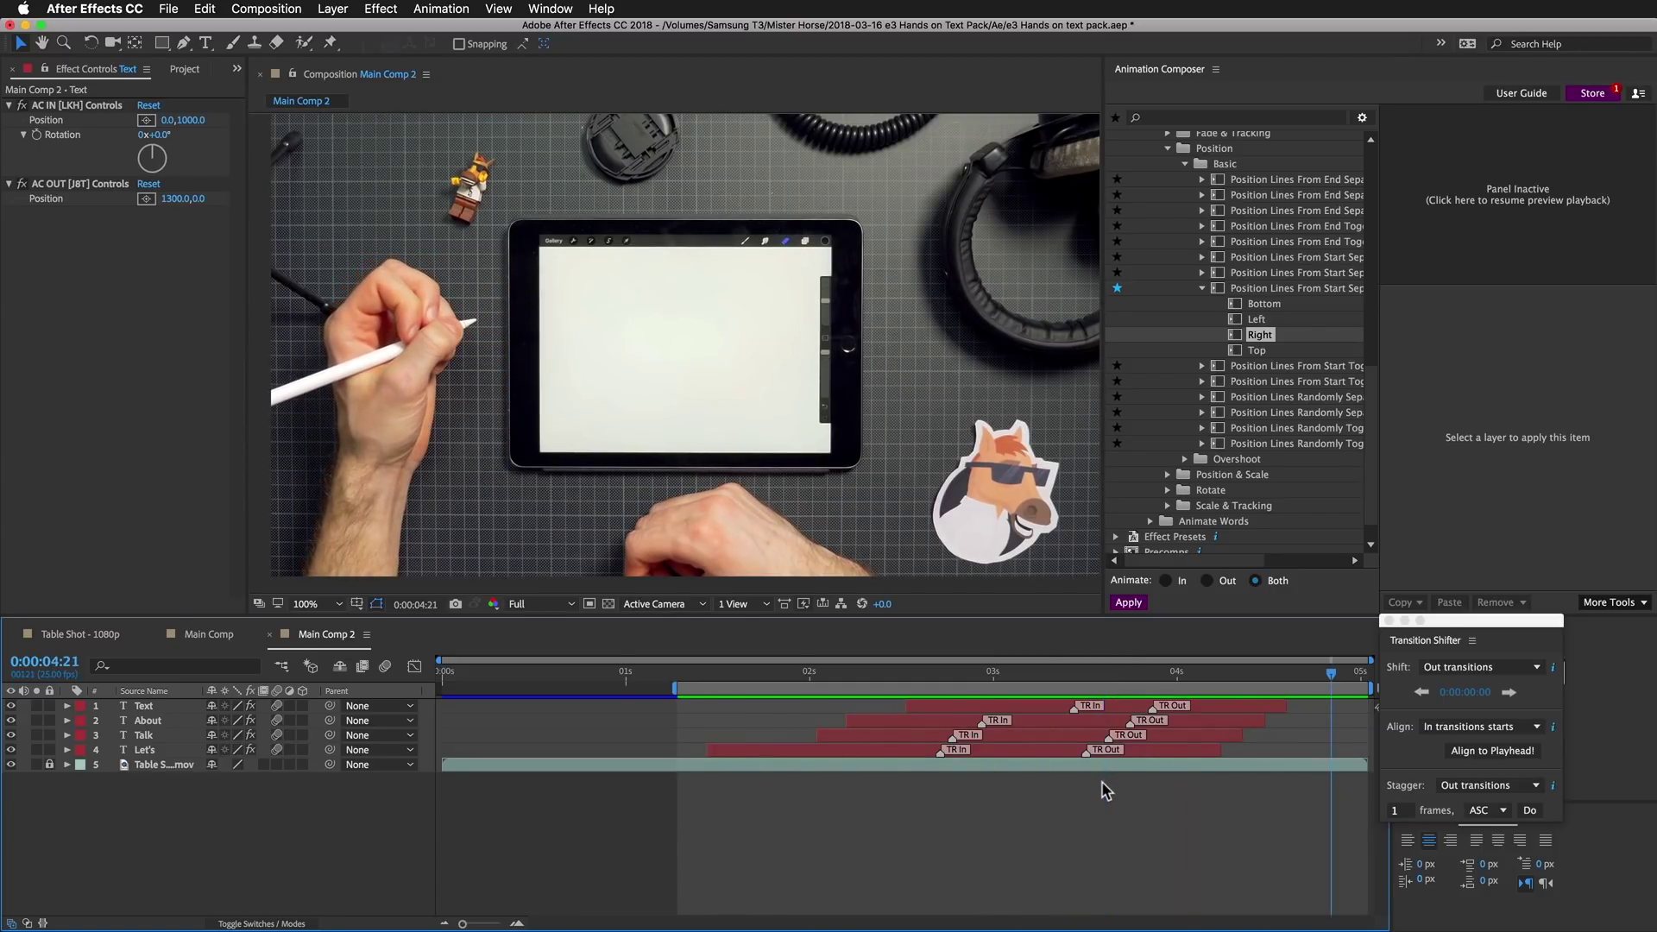
pyautogui.click(1096, 674)
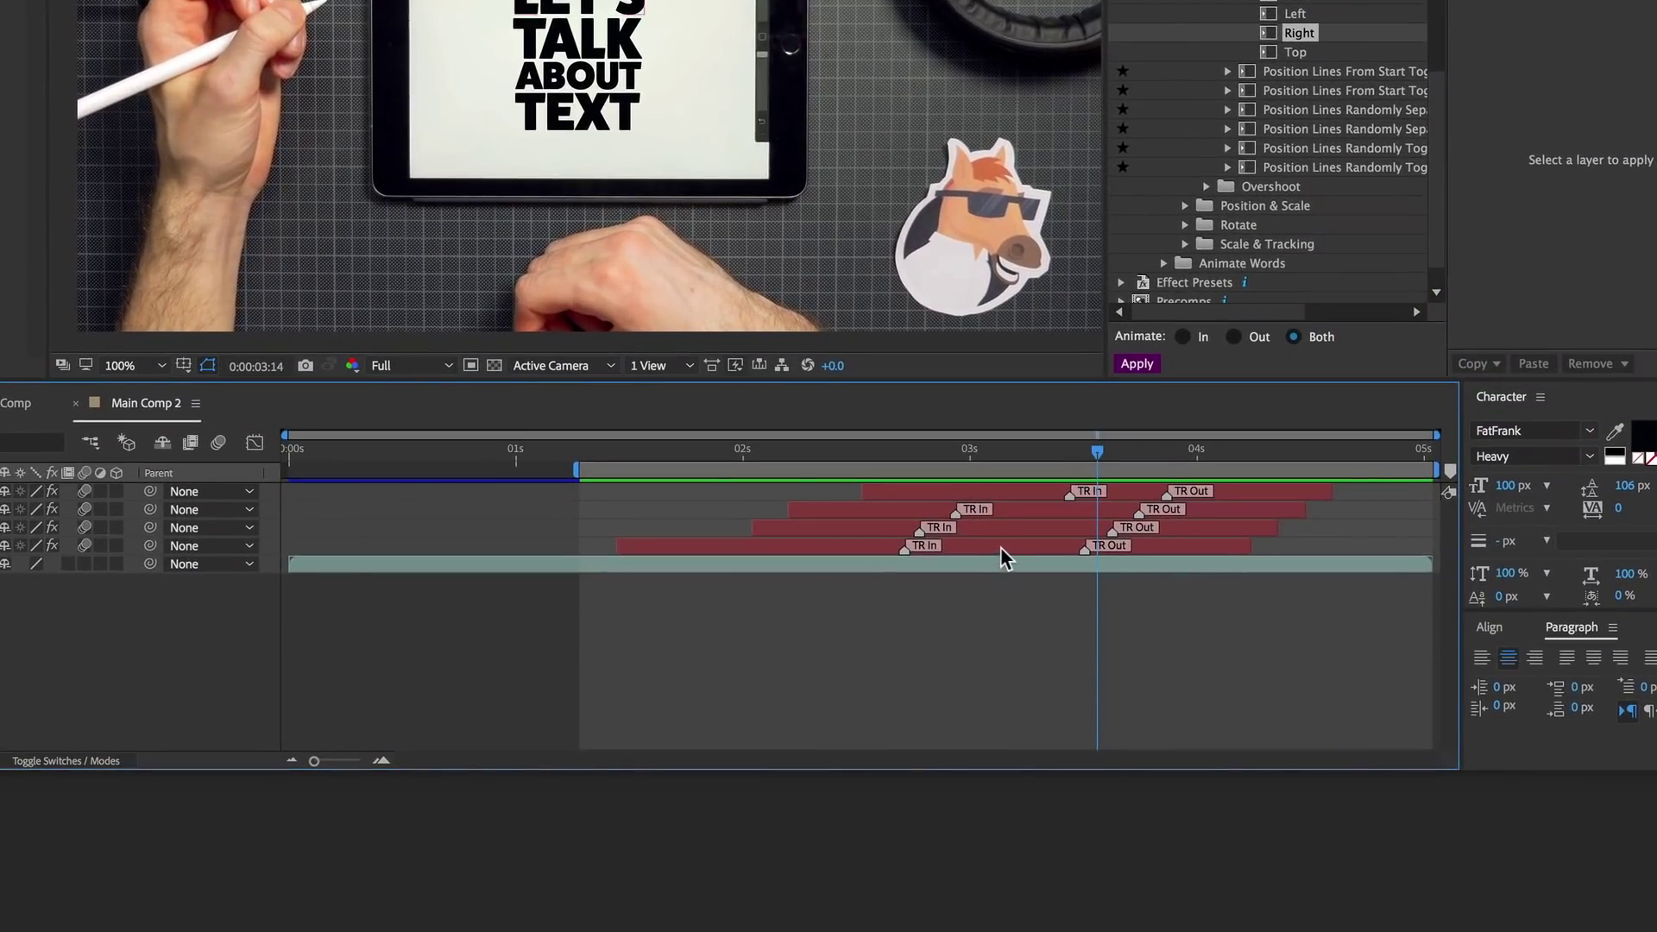
# Pre-compose the four text layers as Pre-comp - Typo, moving all attributes and adjusting the duration to the selected layers' time span
pyautogui.click(1012, 669)
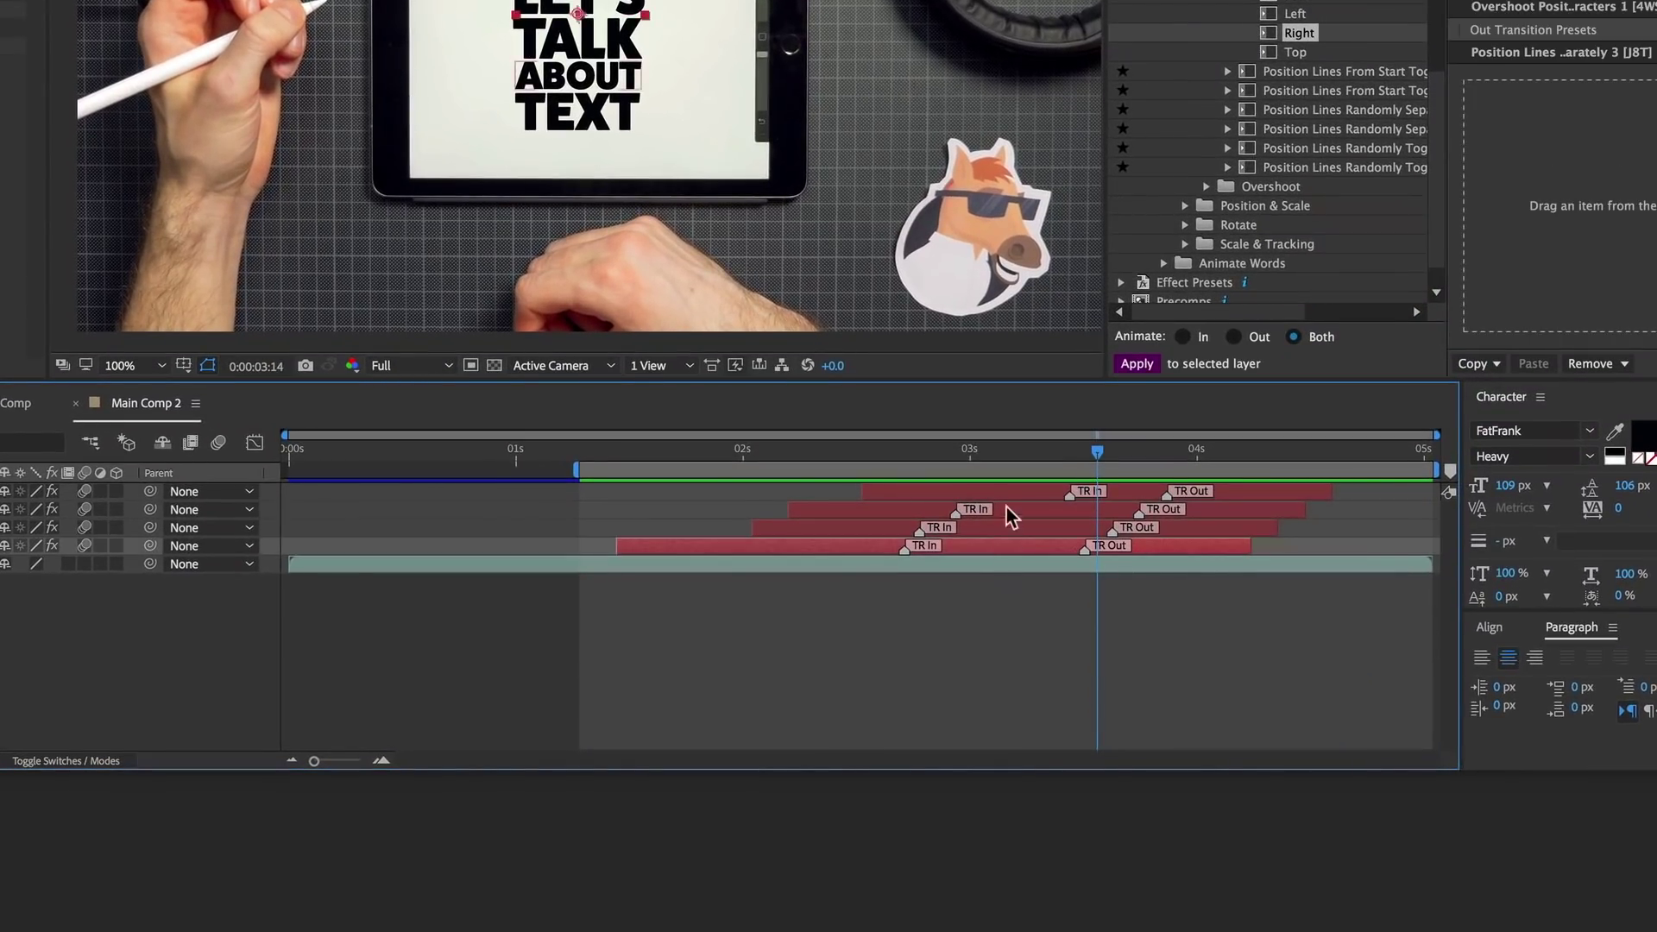
pyautogui.keyDown('shift'); pyautogui.click(1016, 621); pyautogui.keyUp('shift')
pyautogui.rightClick(1004, 520)
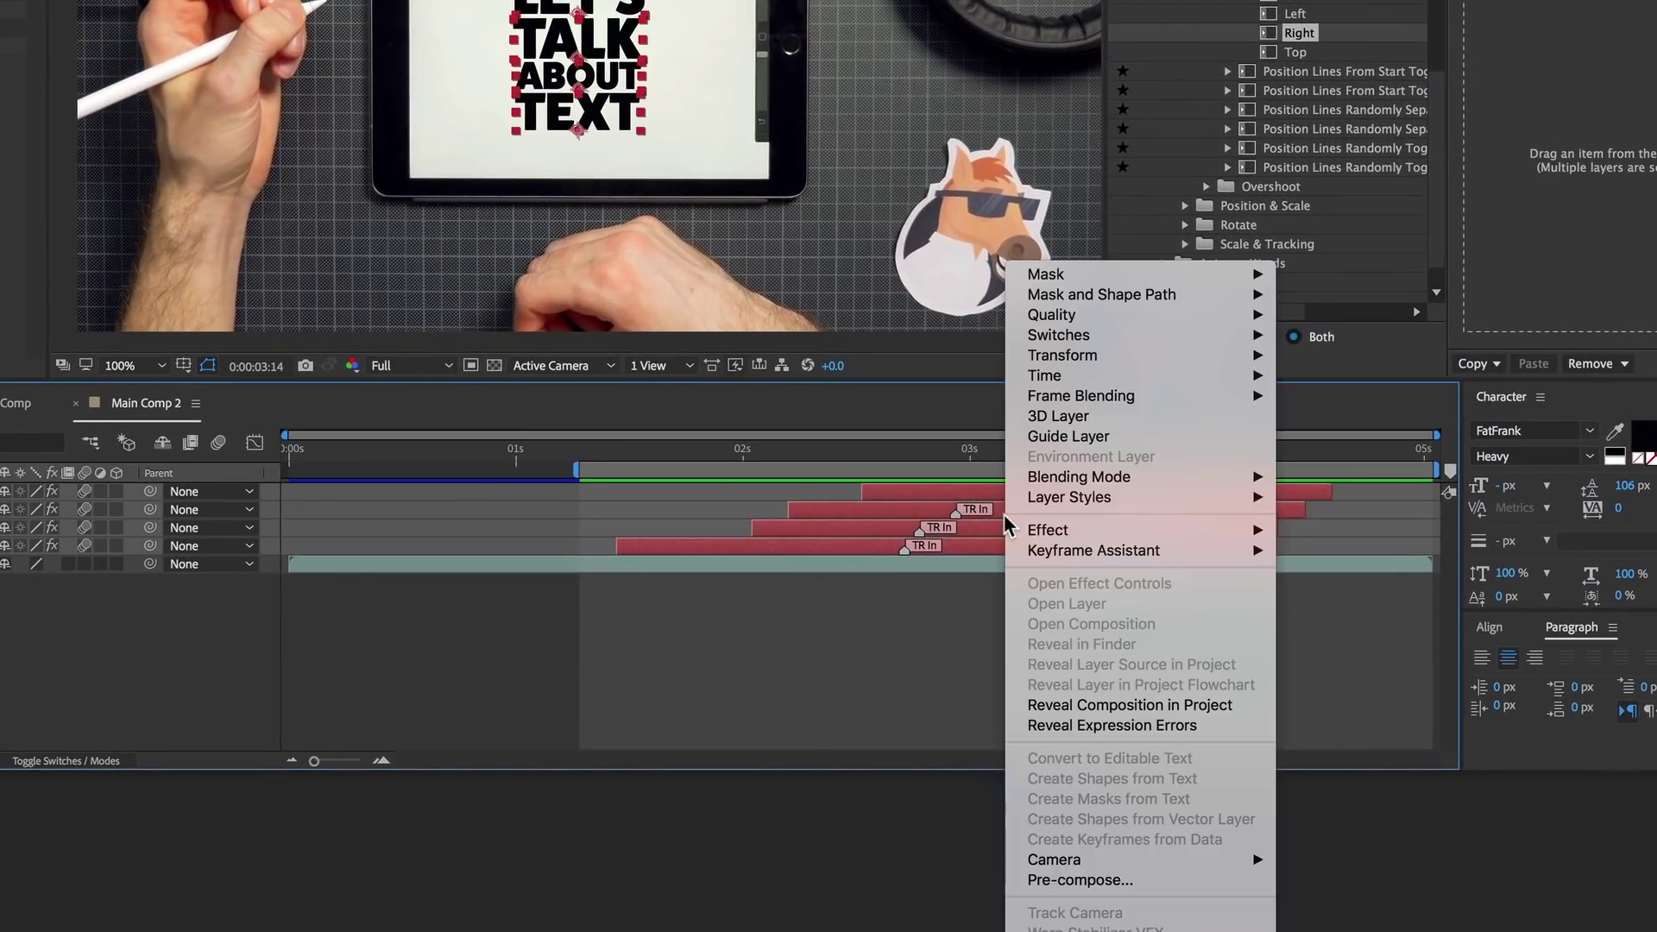
pyautogui.click(1089, 890)
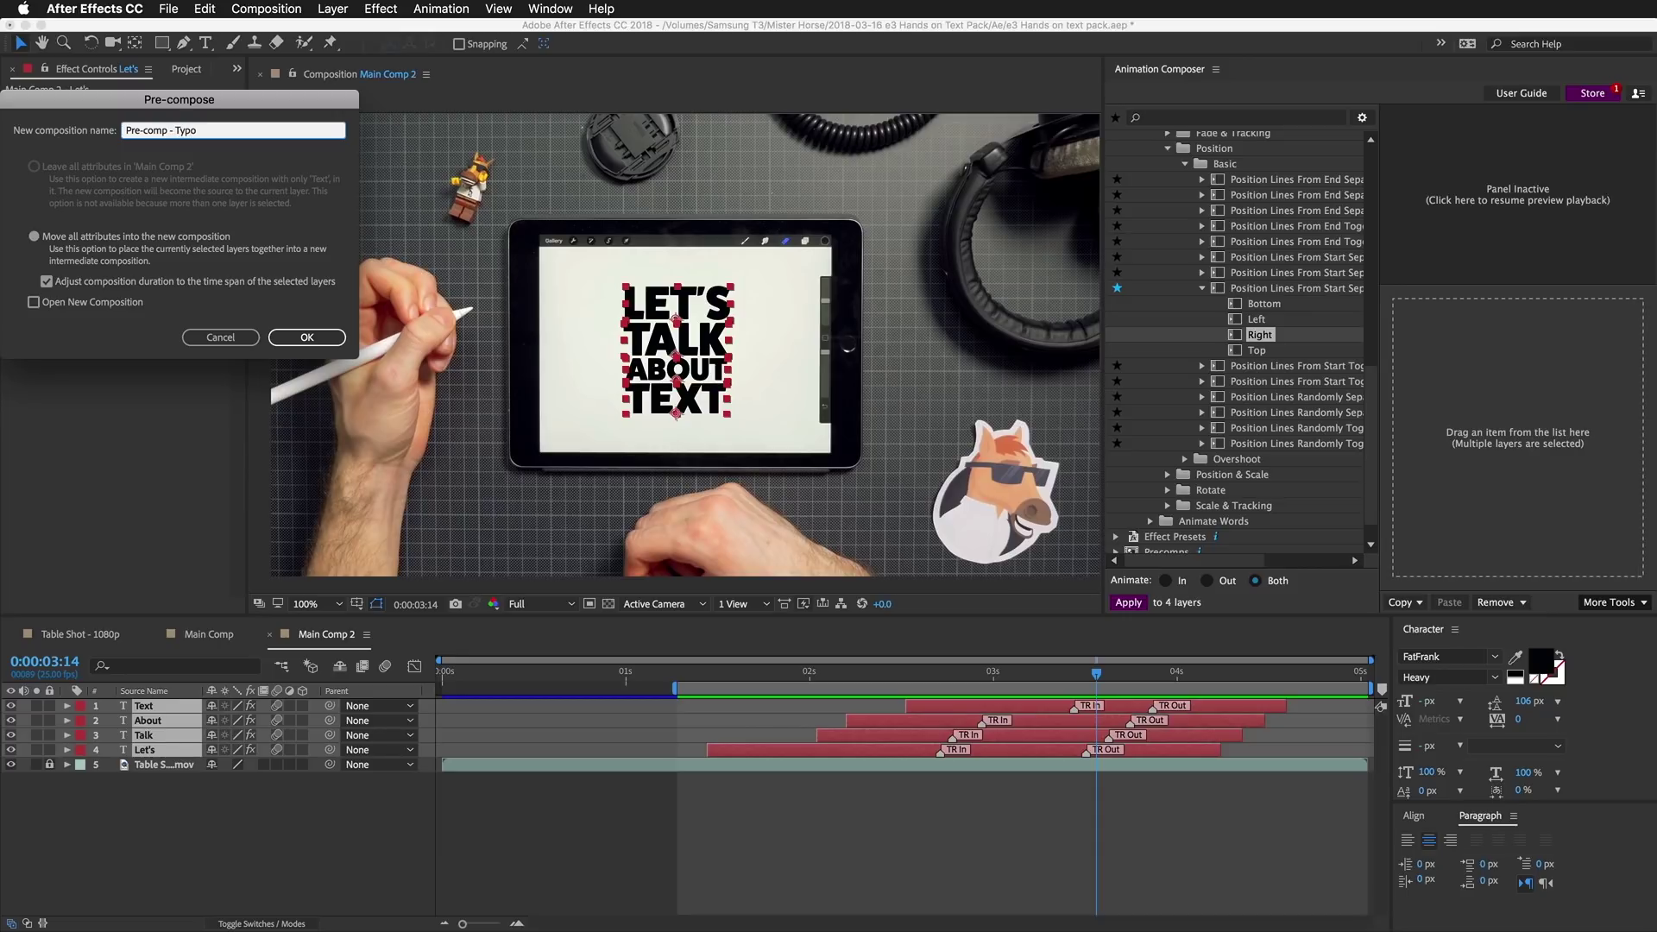
pyautogui.press('Return')
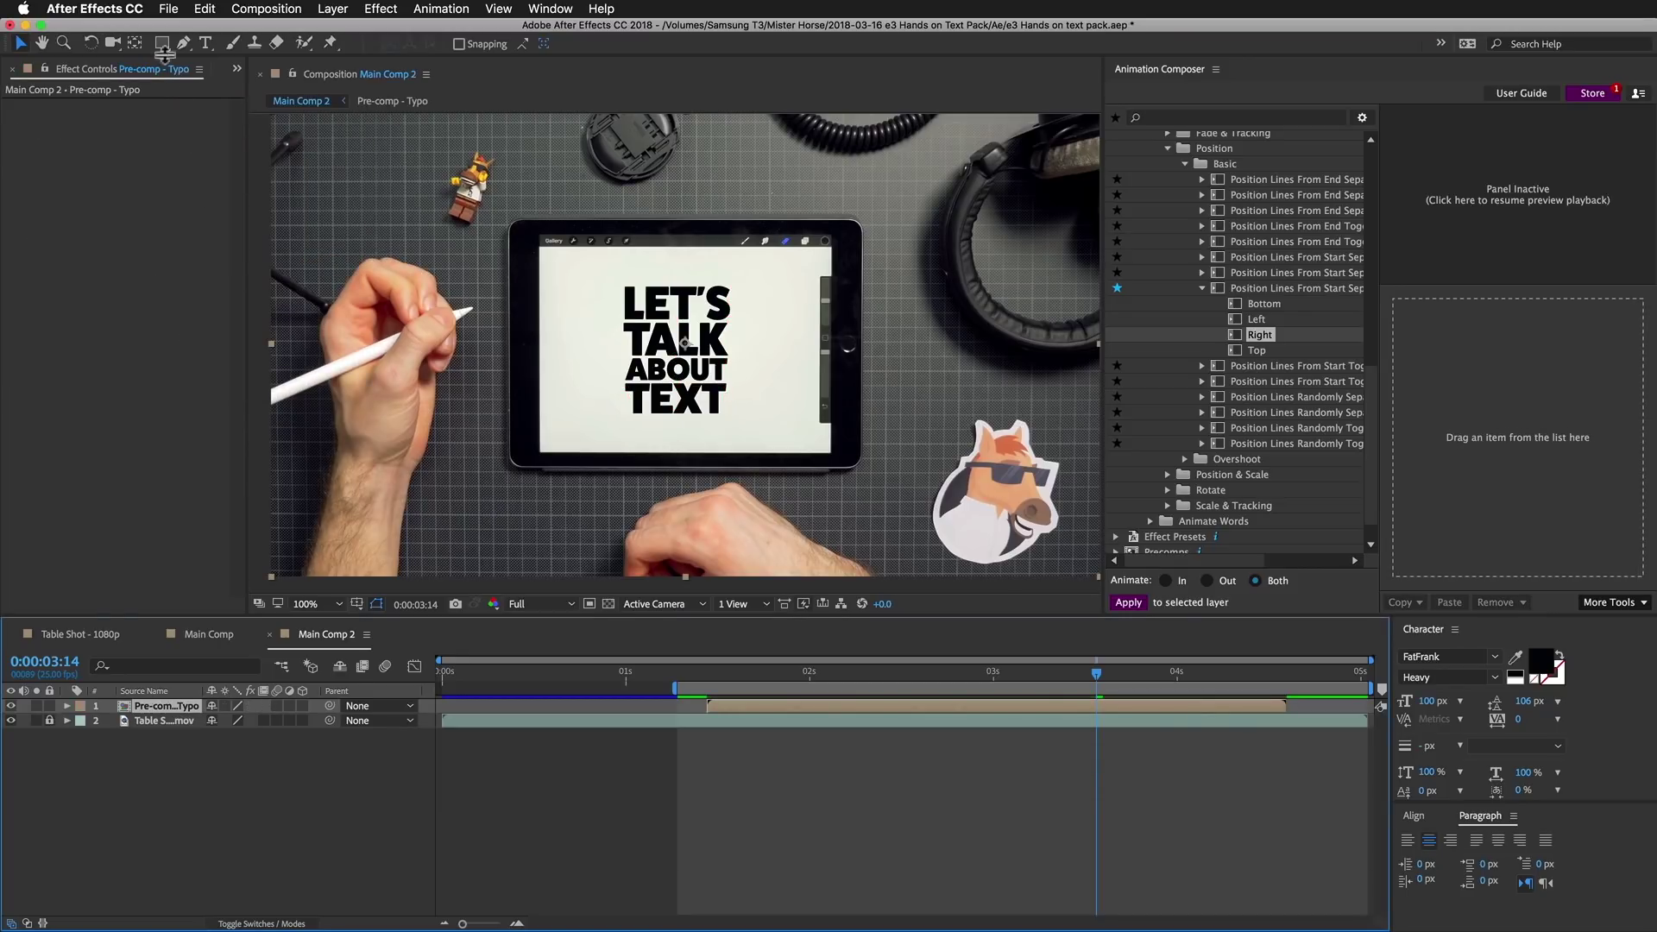
# Draw a rectangular mask on the Pre-comp - Typo layer along the tablet's white canvas, ending at the vertical slider bar
pyautogui.click(163, 47)
pyautogui.press('.')
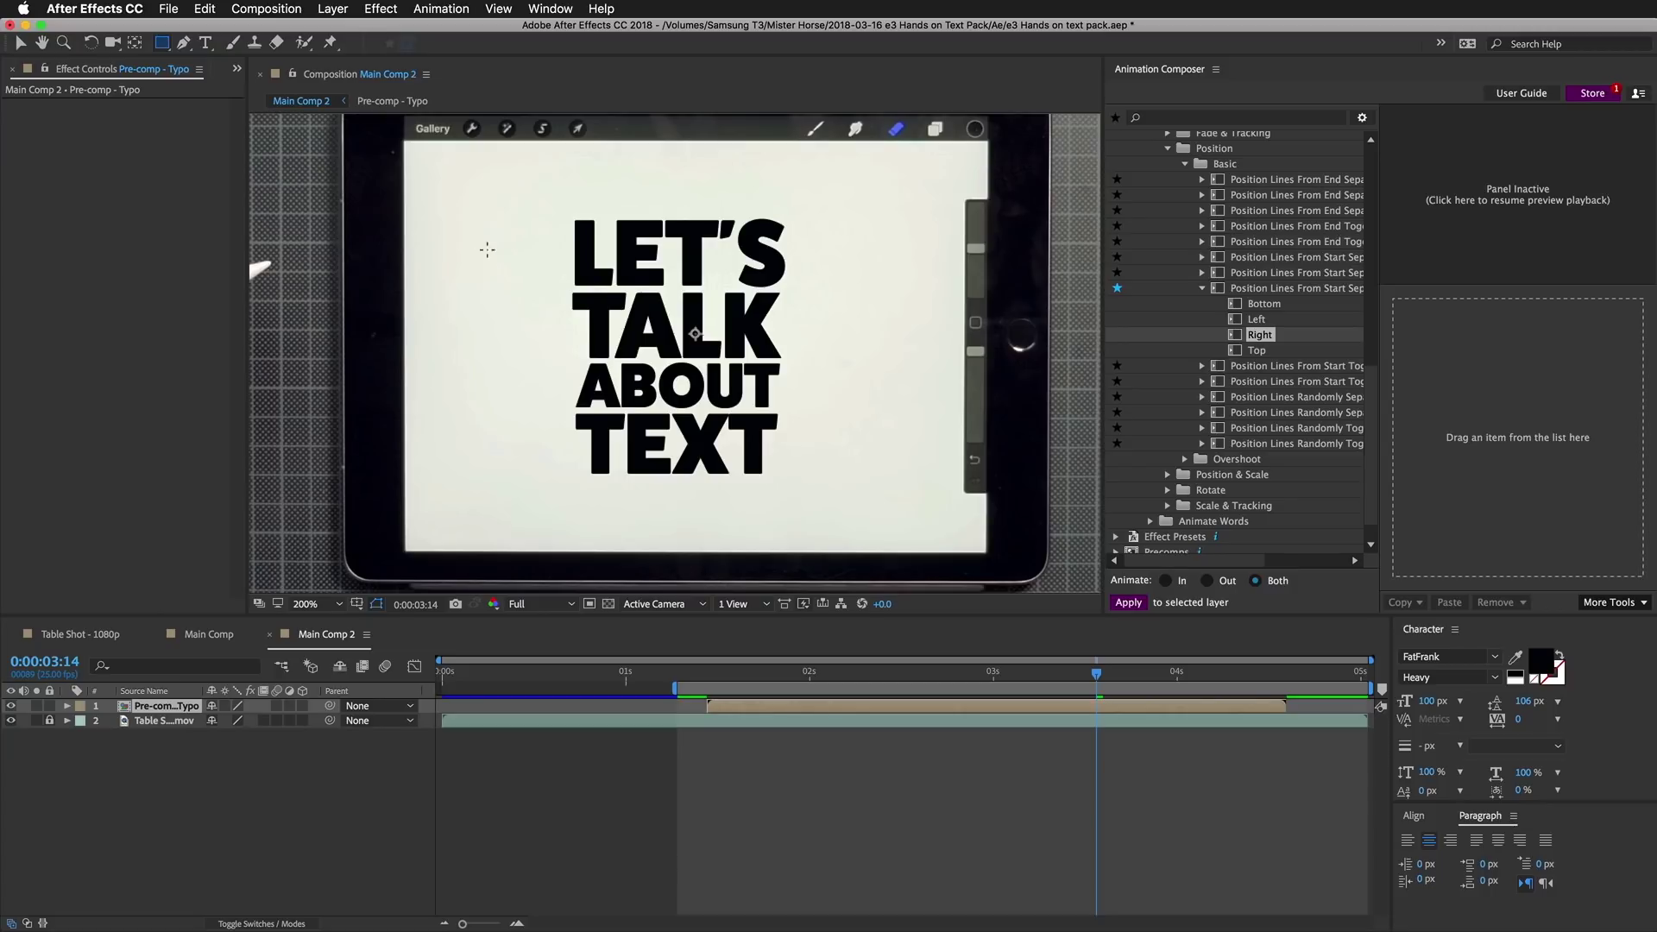
pyautogui.press('space')
pyautogui.moveTo(475, 234)
pyautogui.mouseDown()
pyautogui.moveTo(507, 258)
pyautogui.moveTo(492, 240)
pyautogui.mouseUp()
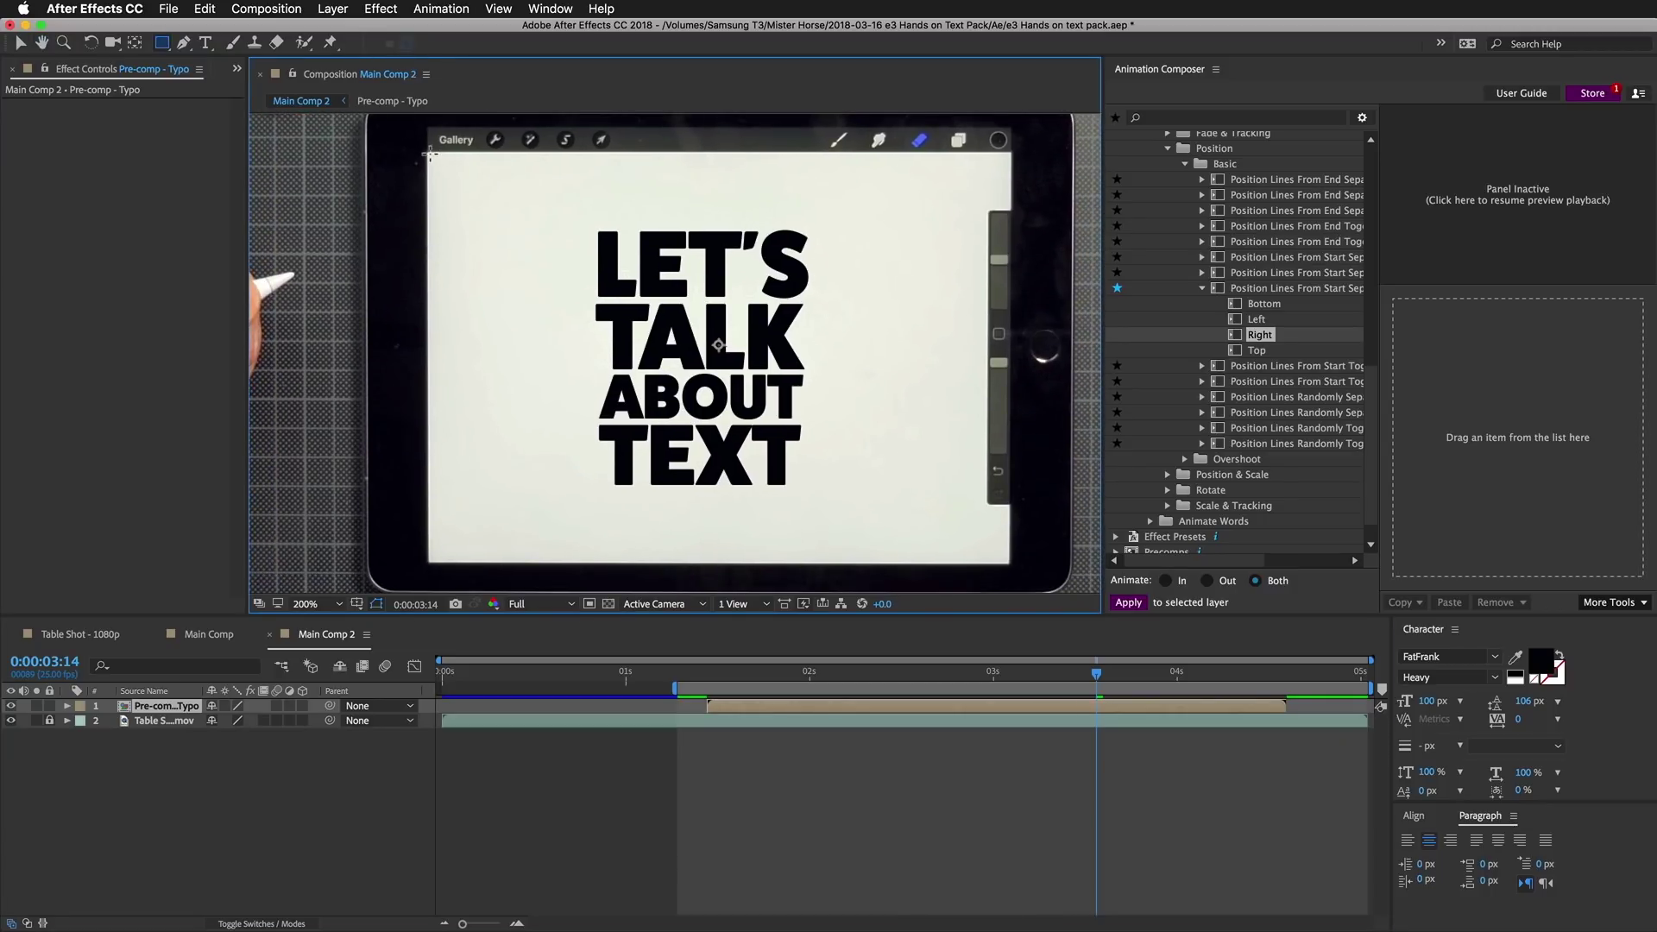
pyautogui.moveTo(427, 153); pyautogui.dragTo(998, 568)
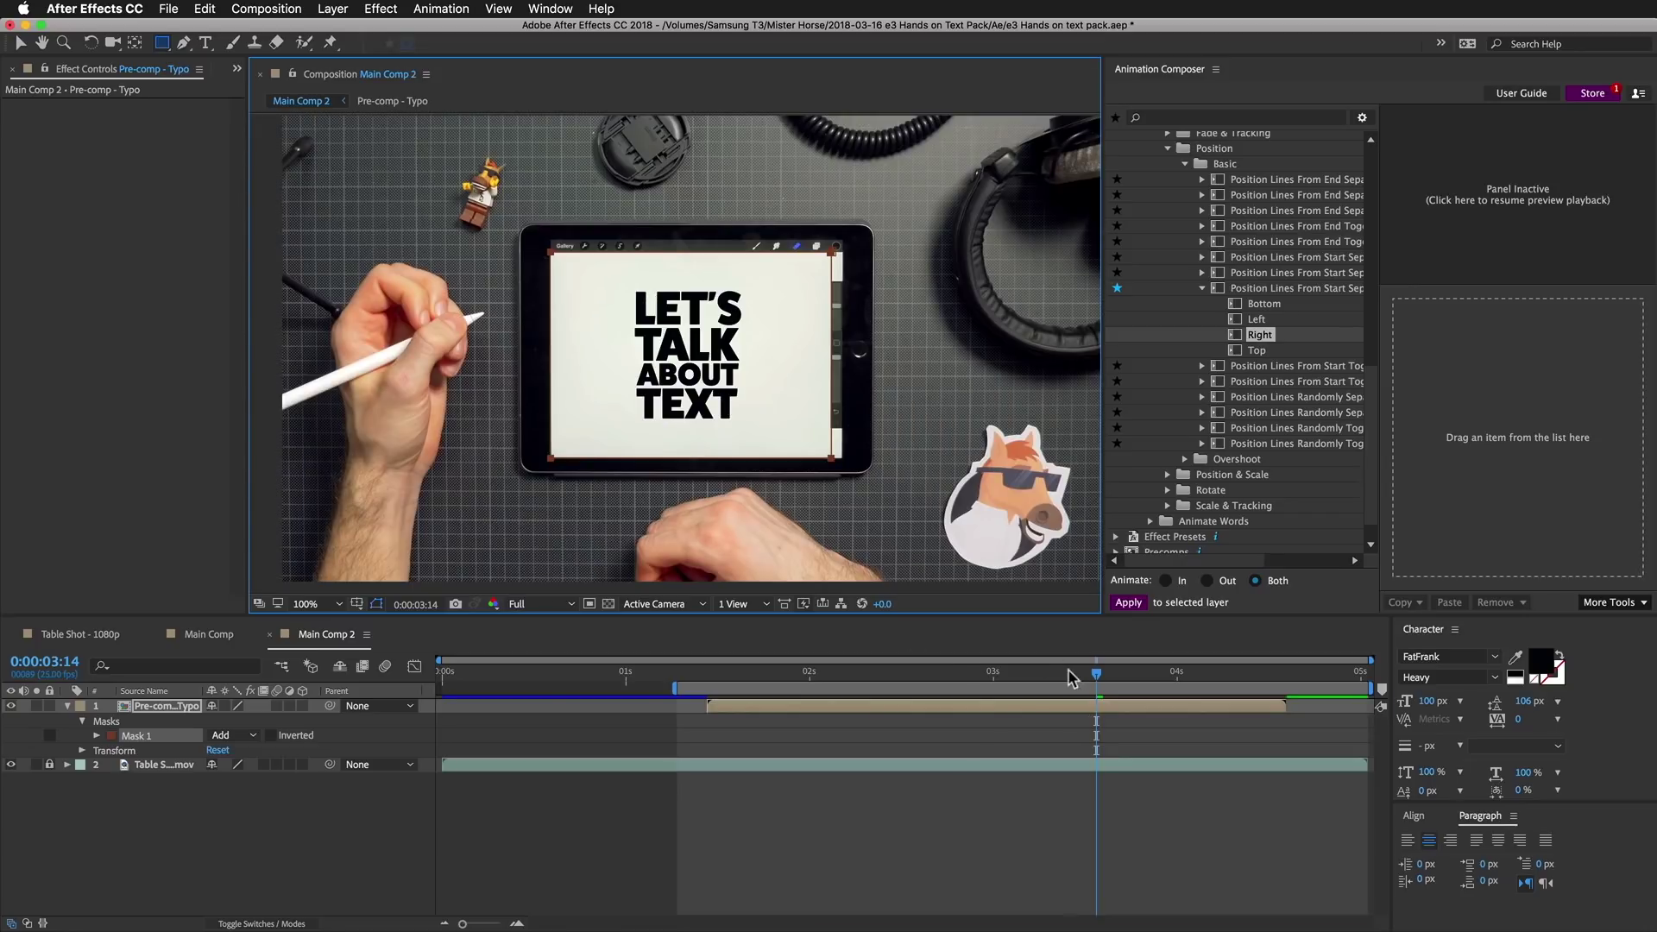
# Enable motion blur for Main Comp 2 and preview the masked title with the work area reset to the full composition
pyautogui.moveTo(1070, 678)
pyautogui.mouseDown()
pyautogui.moveTo(775, 703)
pyautogui.moveTo(1099, 691)
pyautogui.mouseUp()
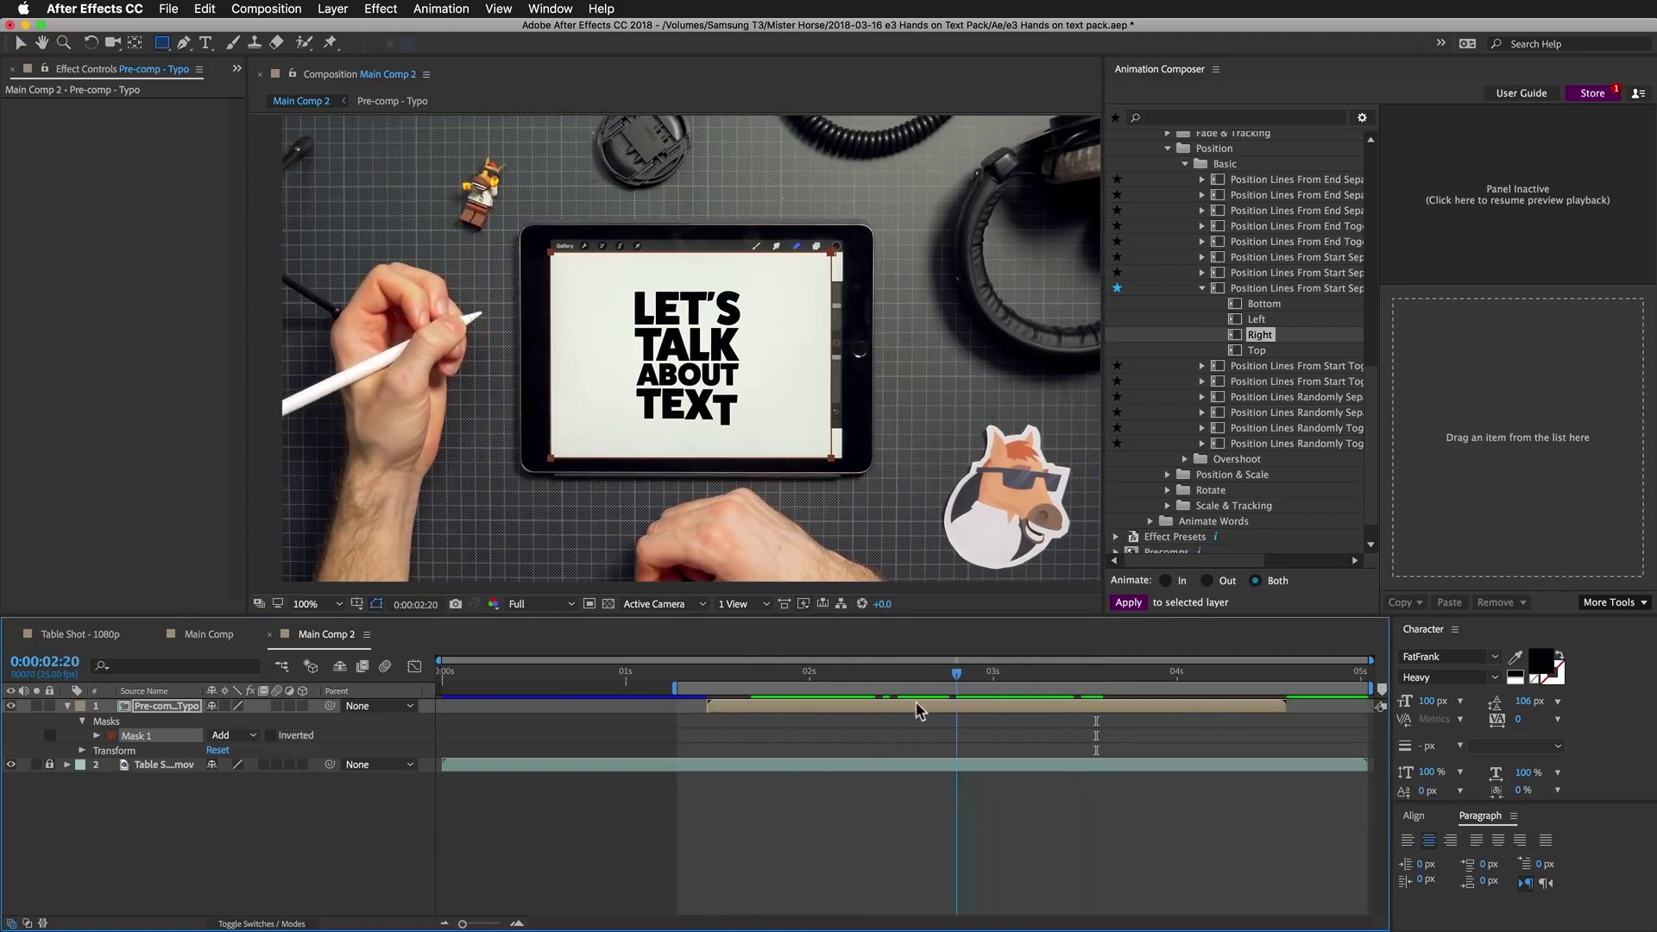
pyautogui.moveTo(917, 710)
pyautogui.mouseDown()
pyautogui.moveTo(802, 708)
pyautogui.moveTo(932, 712)
pyautogui.moveTo(886, 717)
pyautogui.moveTo(906, 718)
pyautogui.mouseUp()
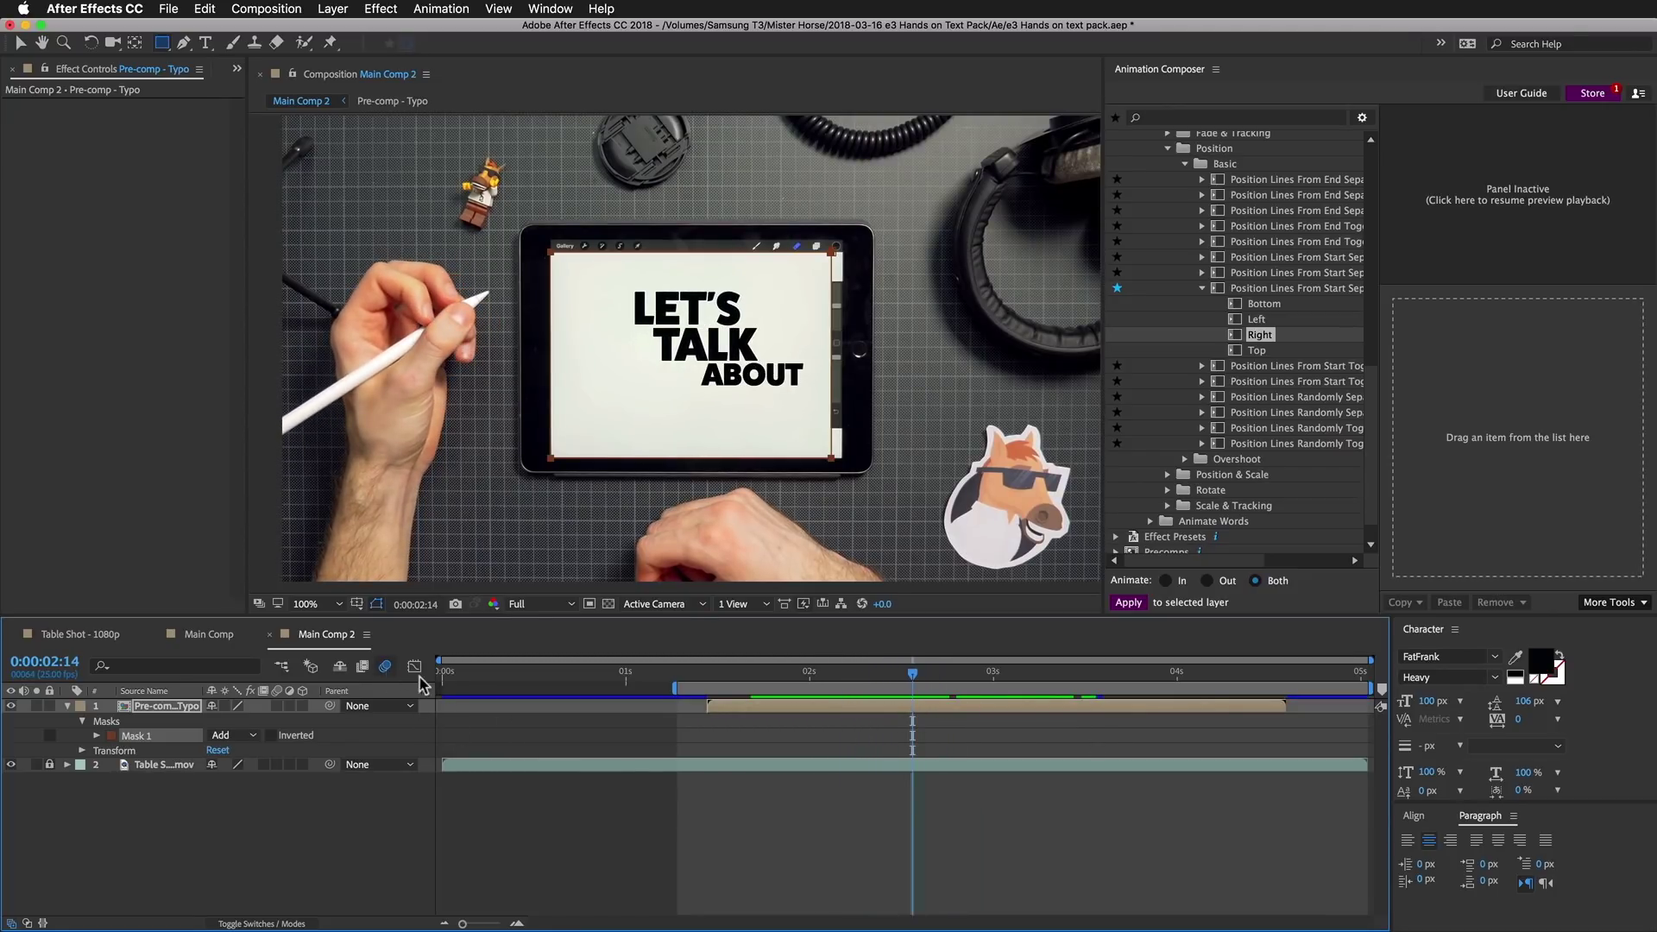
pyautogui.doubleClick(684, 688)
pyautogui.press('space')
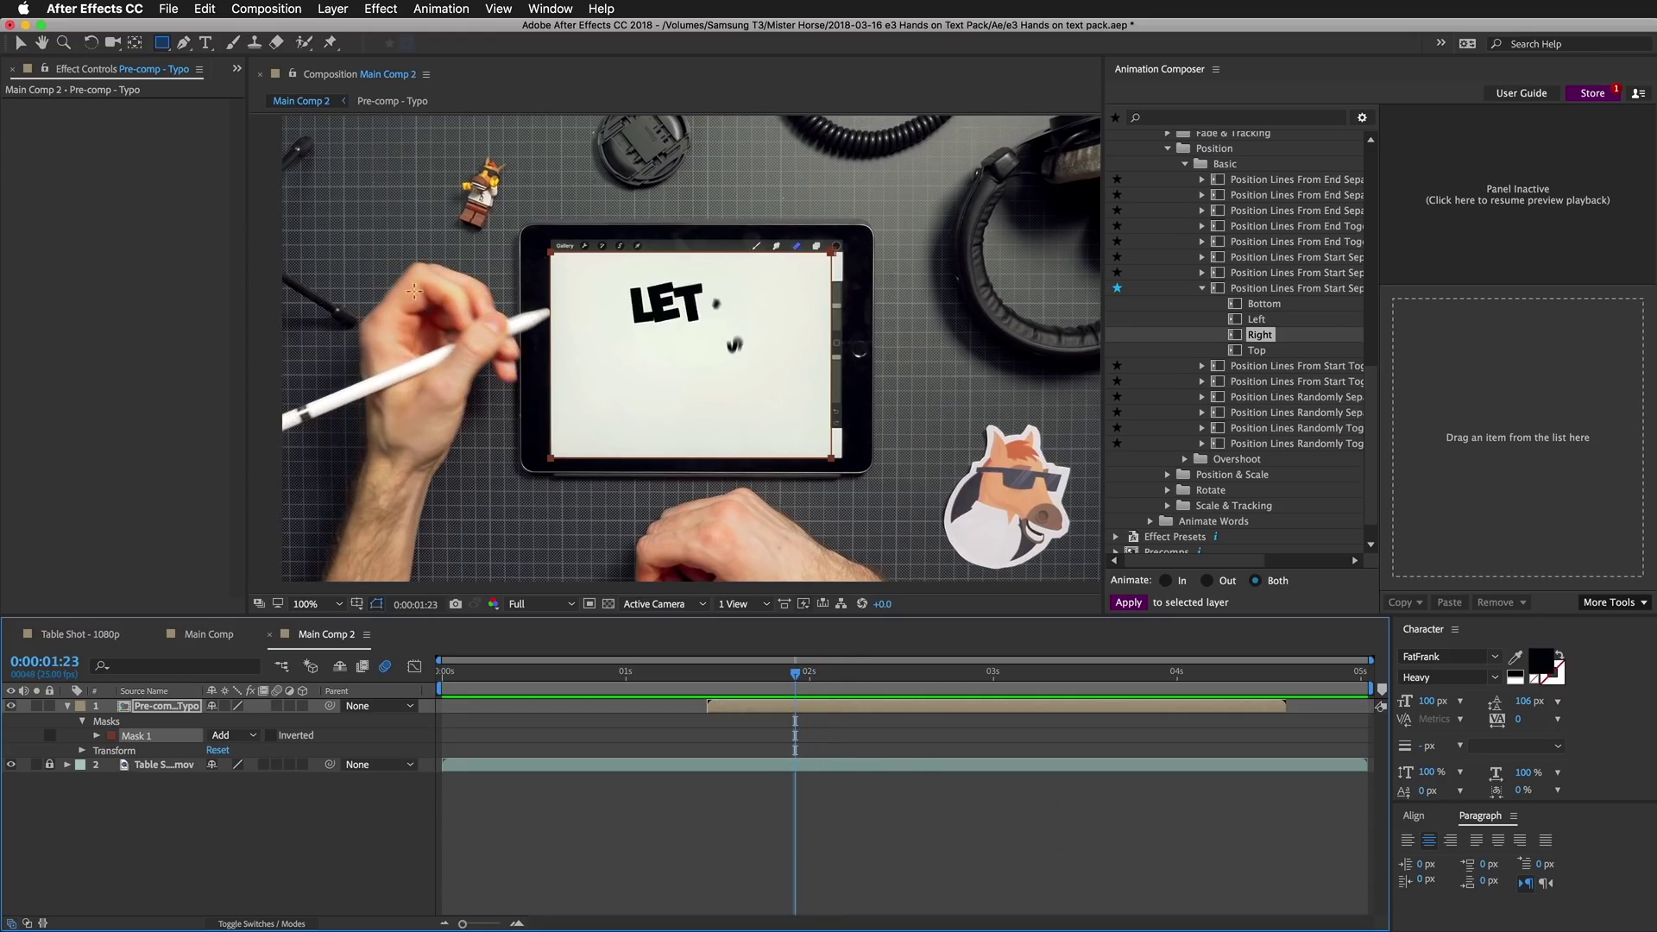
# Open the Pre-comp - Typo composition at about 0:00:01:19 and remove the out transitions from all four text layers
pyautogui.moveTo(810, 682); pyautogui.dragTo(761, 668)
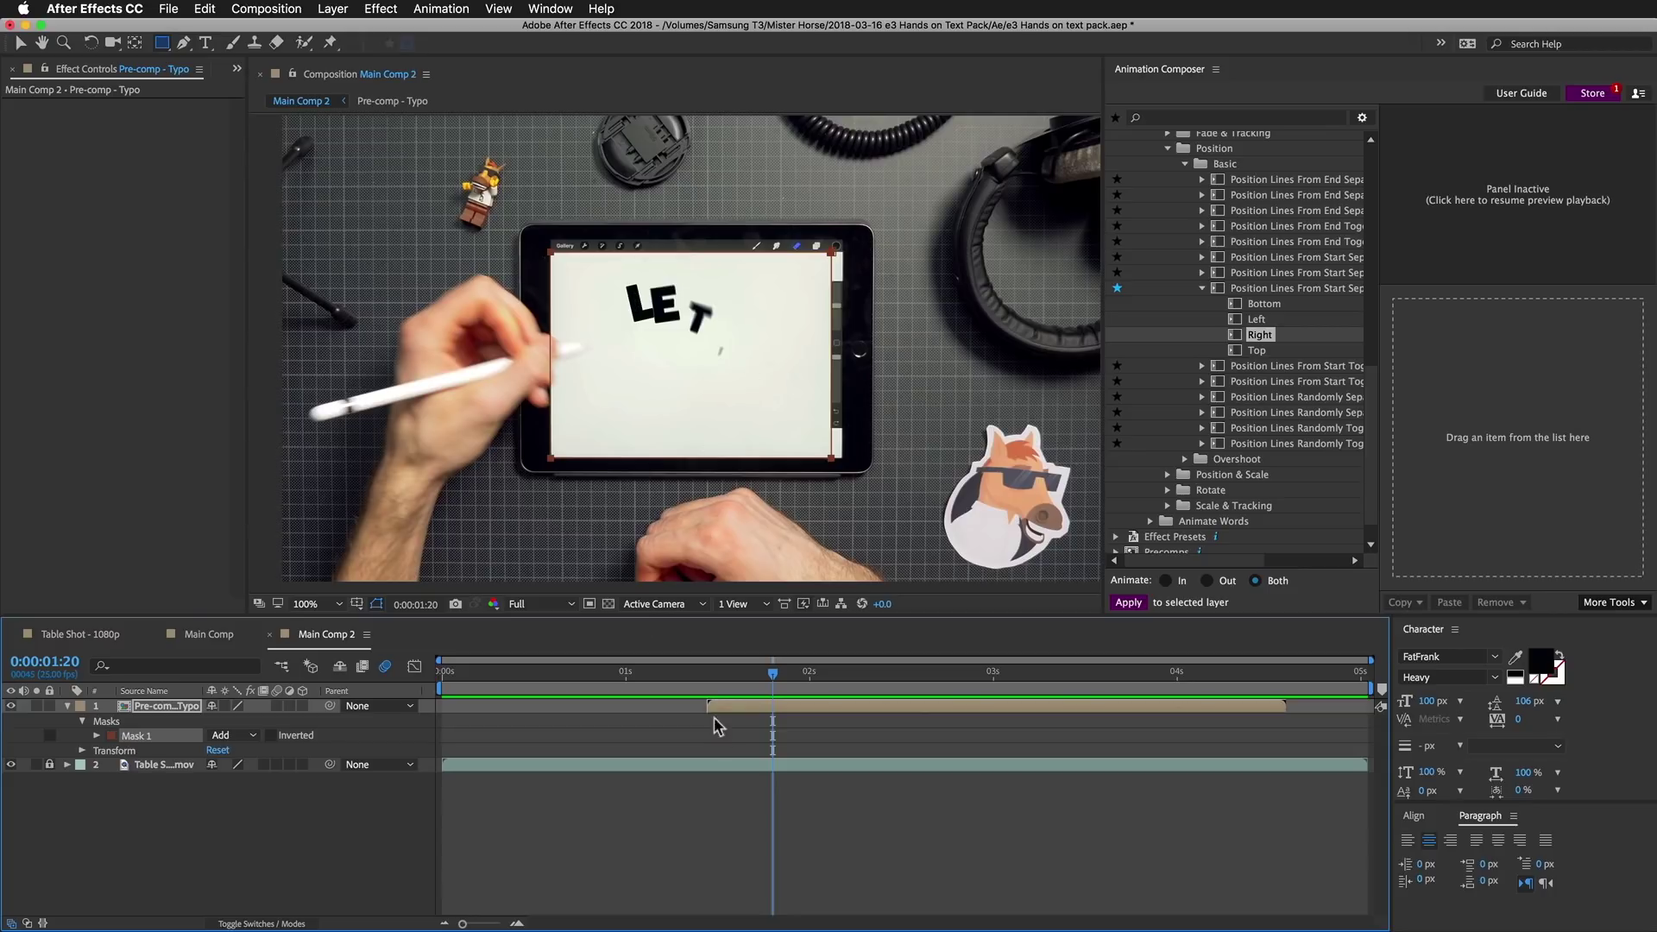
pyautogui.moveTo(751, 686); pyautogui.dragTo(771, 681)
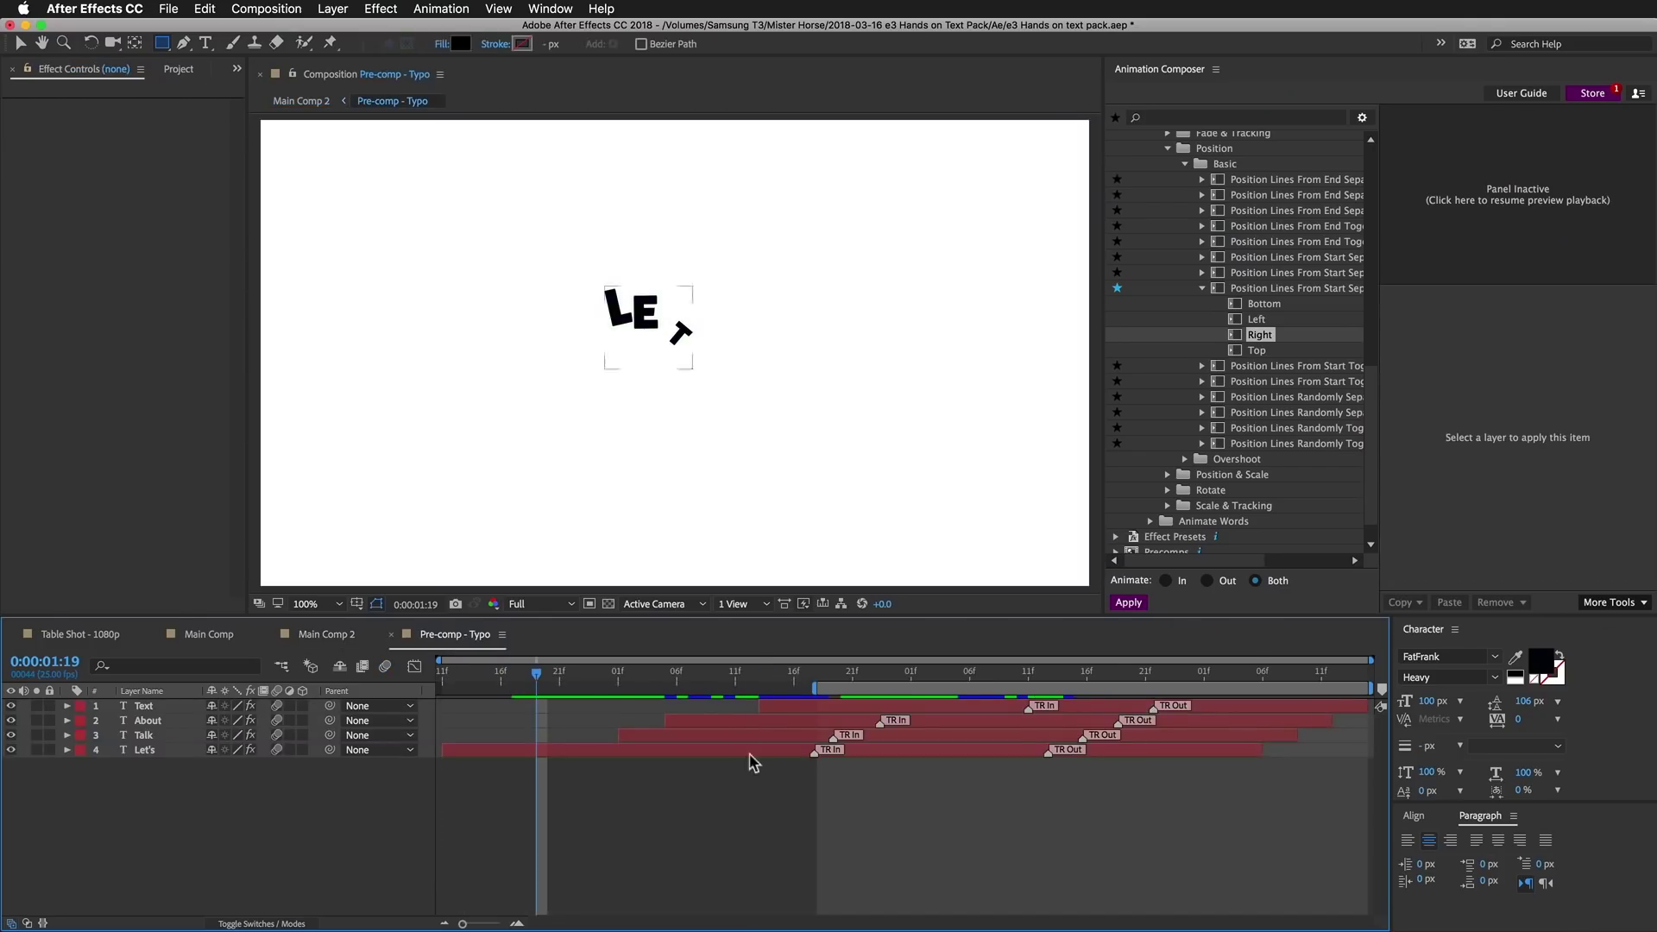
pyautogui.click(1003, 707)
pyautogui.keyDown('shift'); pyautogui.click(991, 747); pyautogui.keyUp('shift')
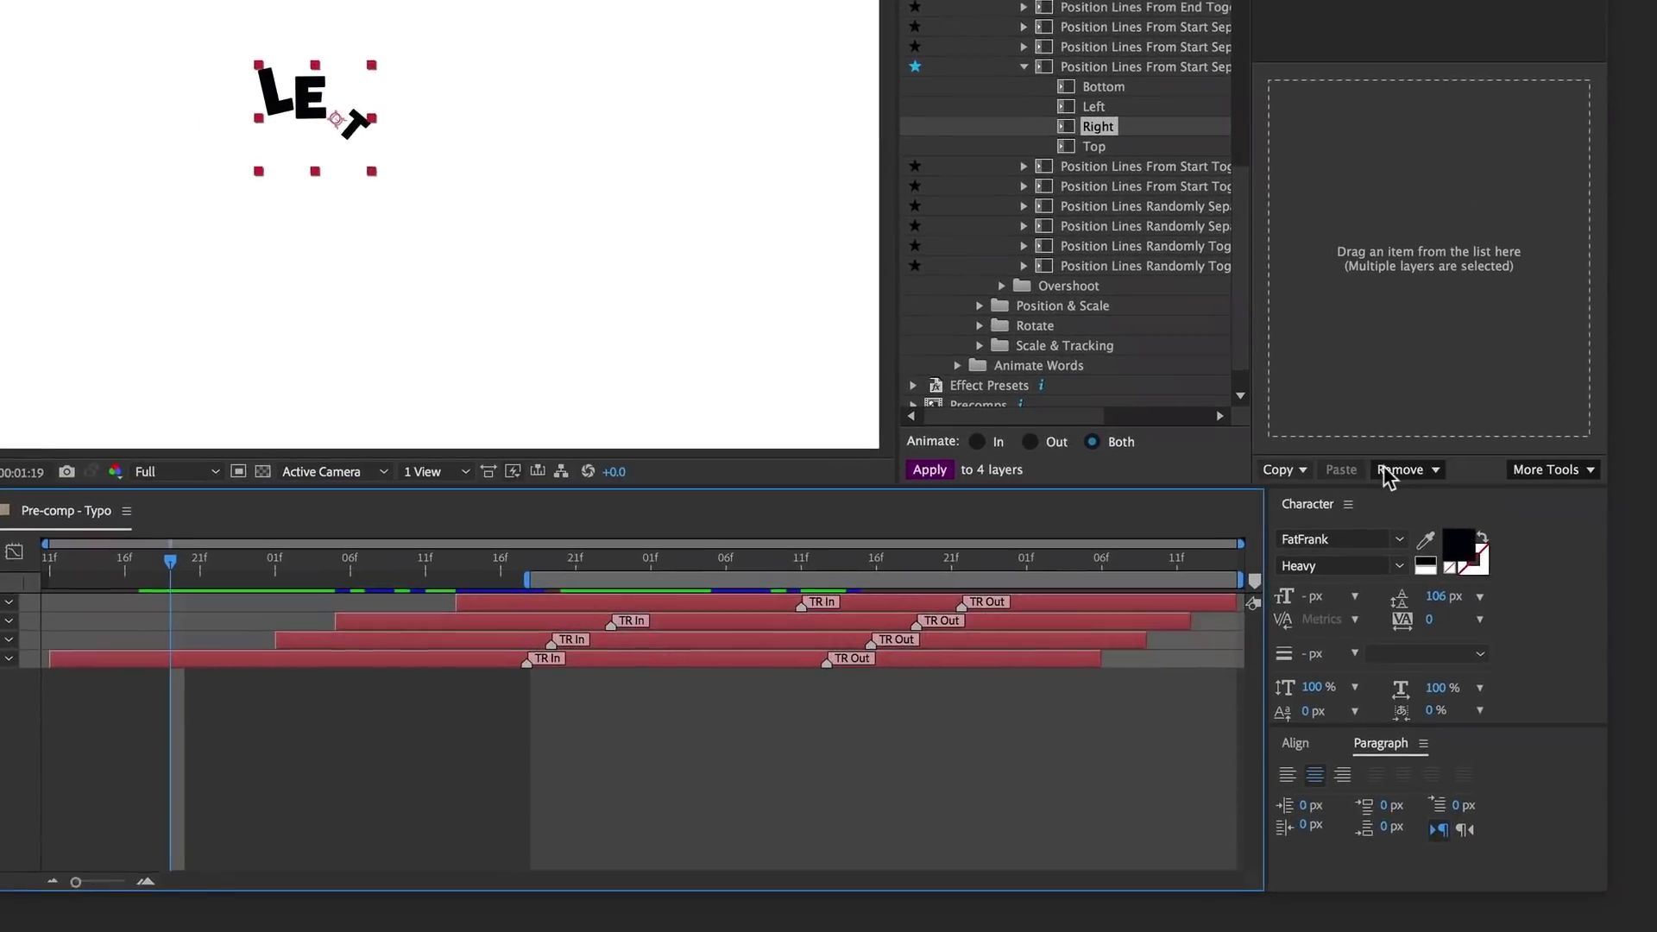
pyautogui.click(1483, 601)
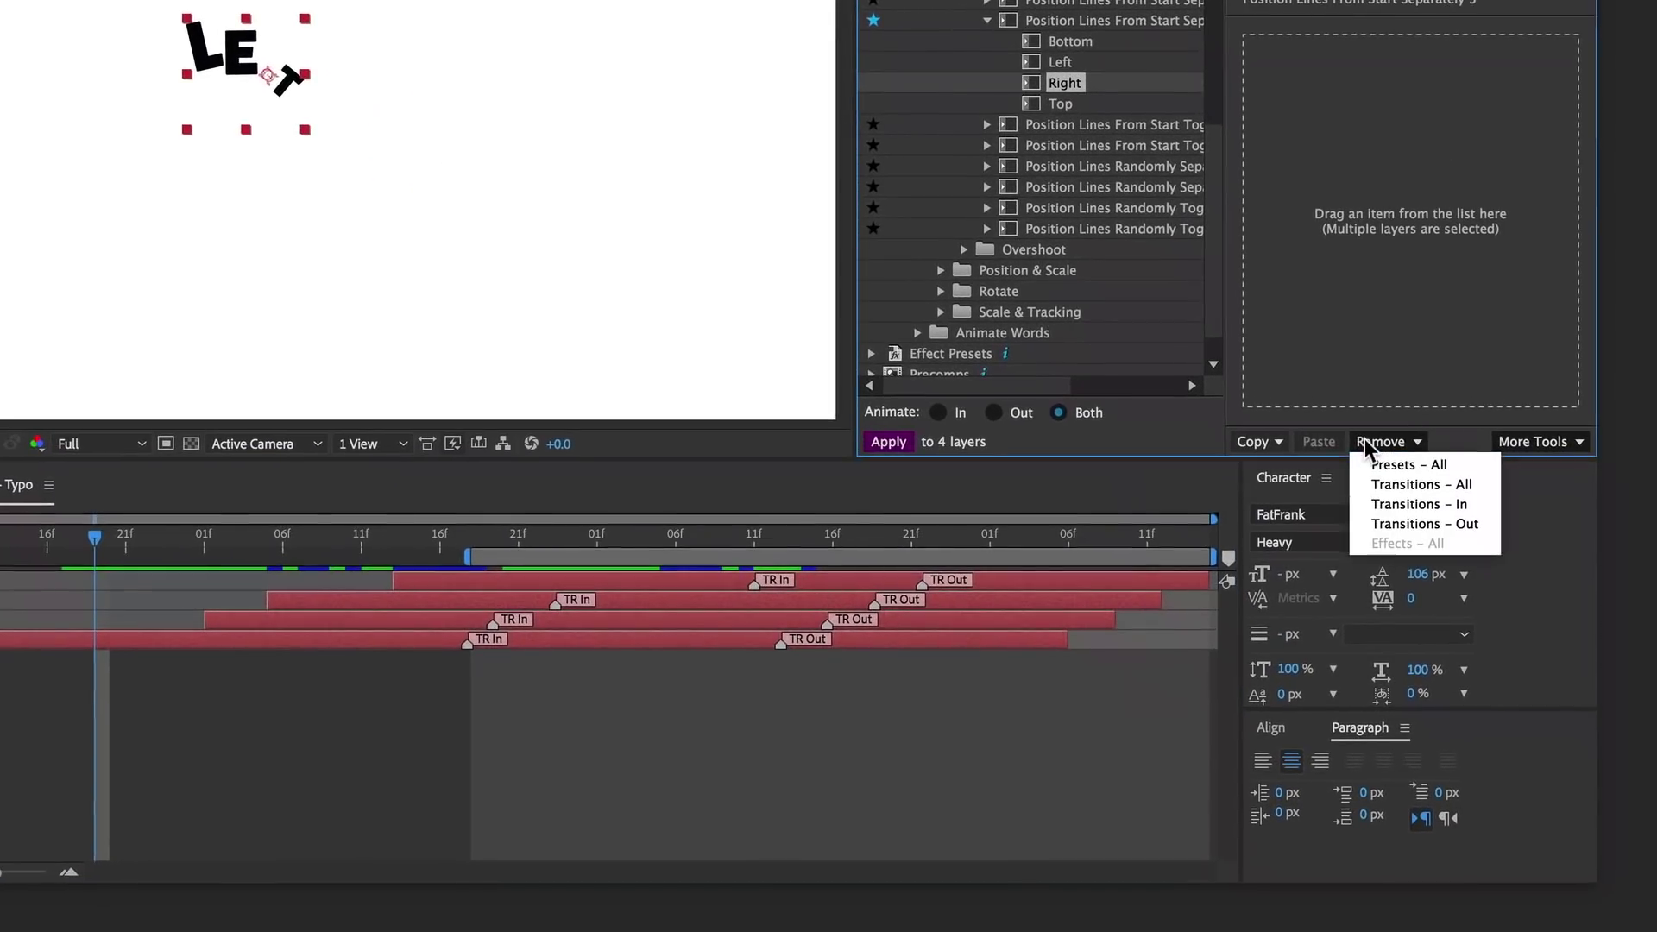
pyautogui.click(1400, 524)
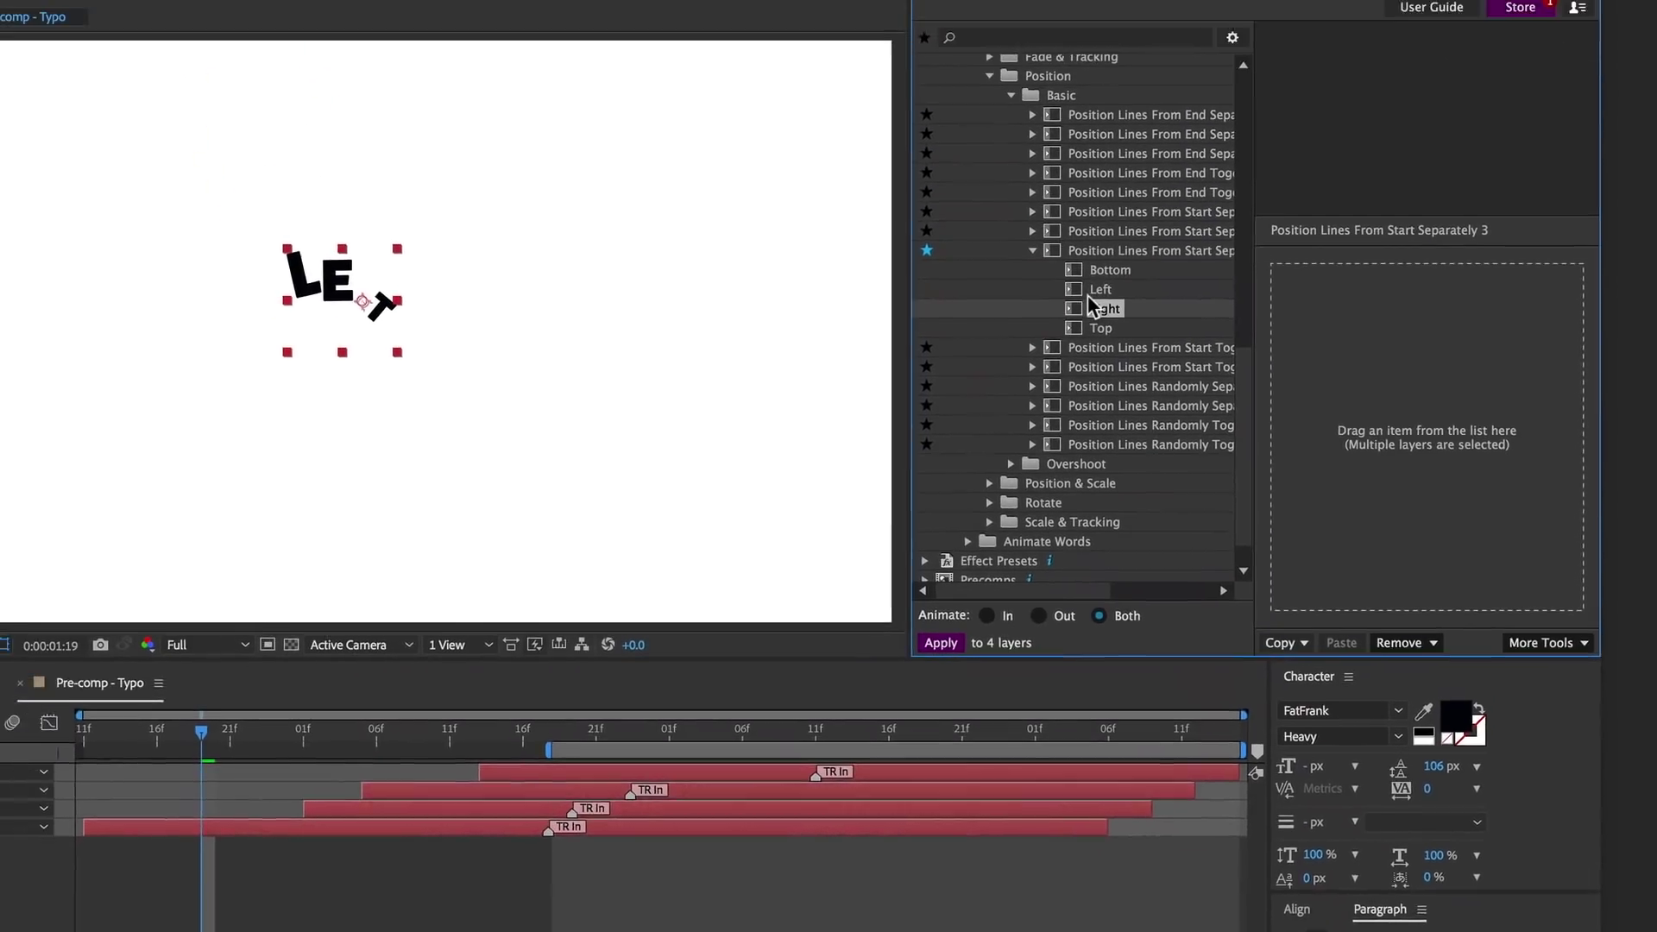
# Add Position Lines From Start Separately 3, Left, as the four text layers' out transition, collapse their properties and check the exit around 0:00:03:11
pyautogui.moveTo(1098, 289); pyautogui.dragTo(1470, 456)
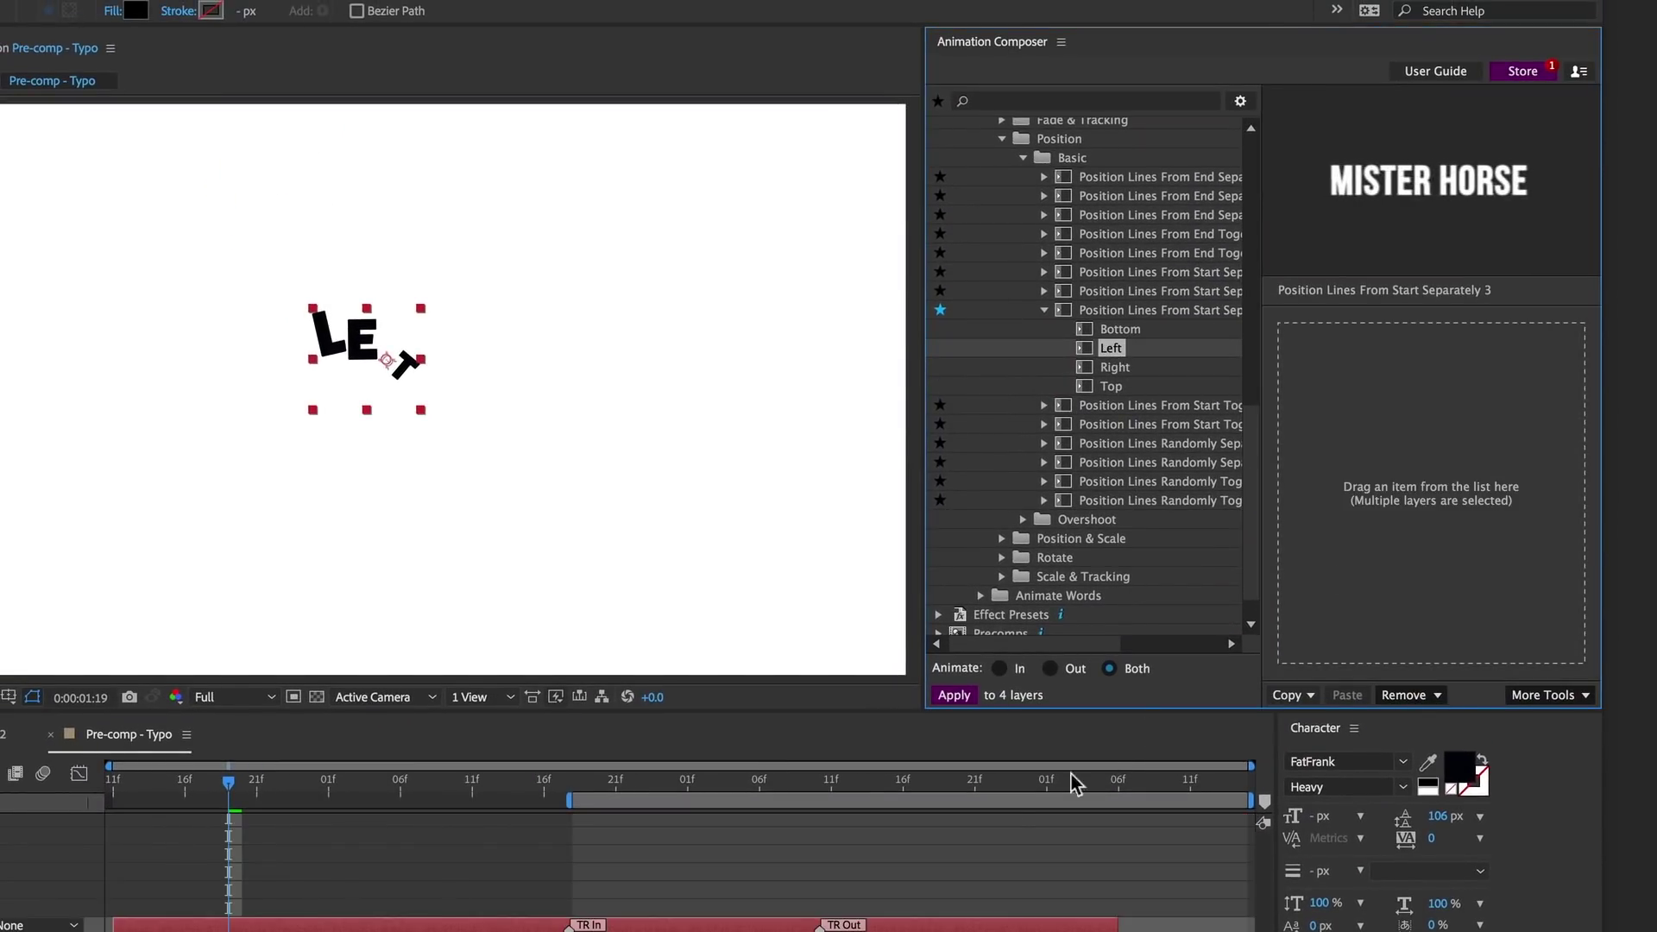
pyautogui.press('u')
pyautogui.moveTo(892, 776); pyautogui.dragTo(1053, 768)
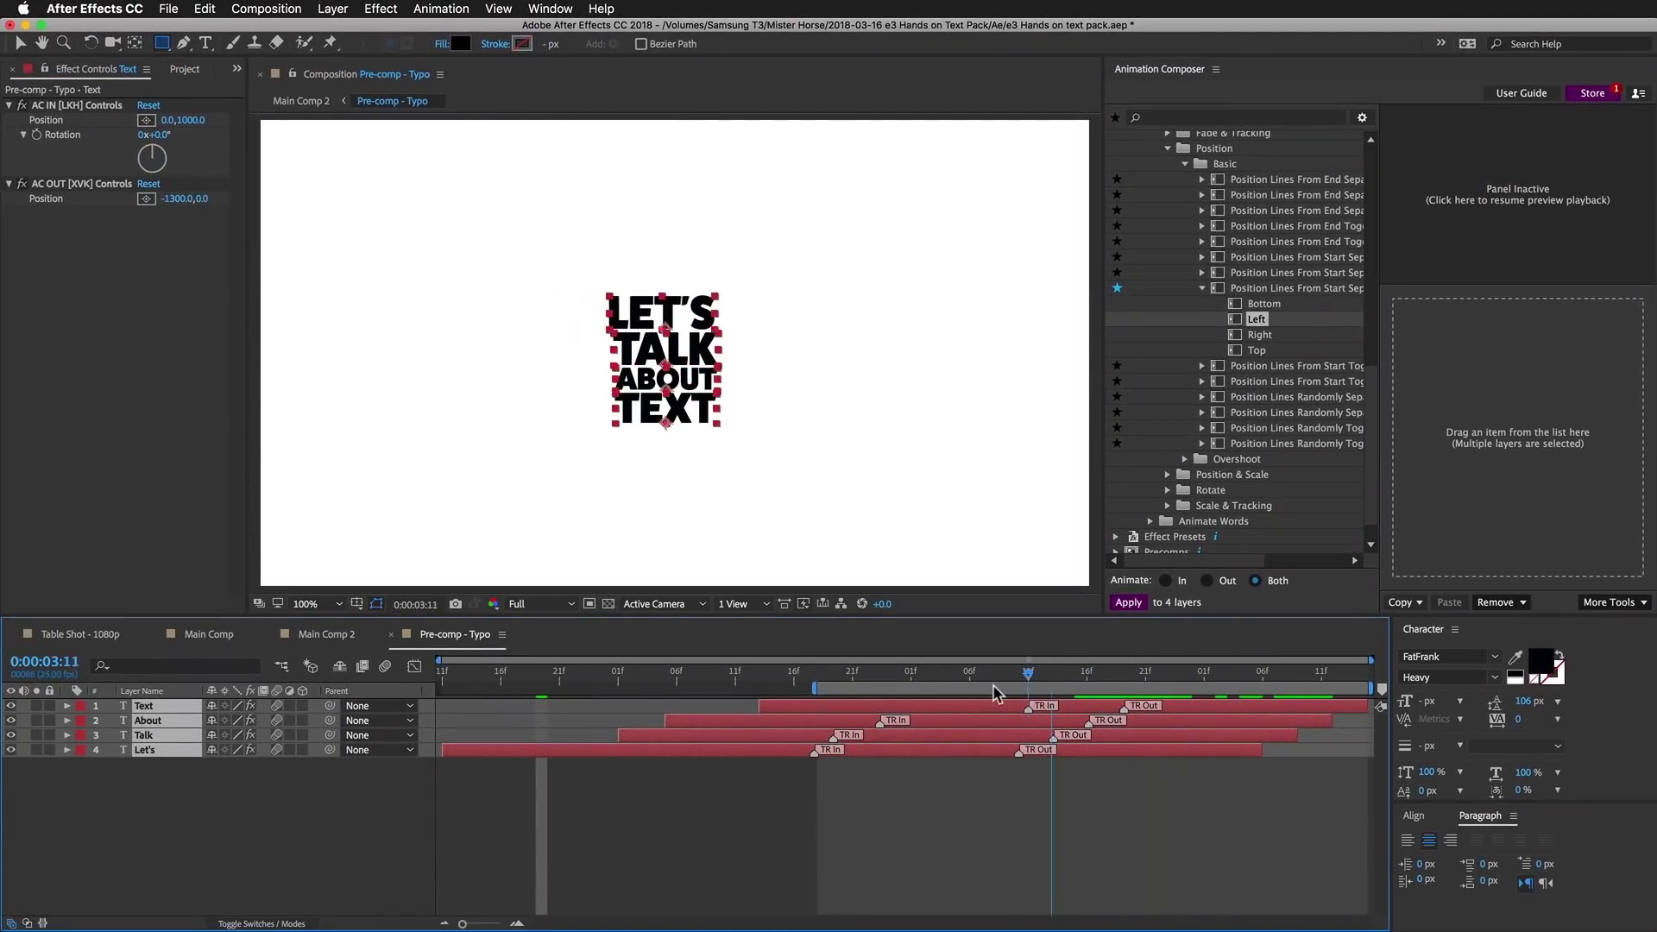